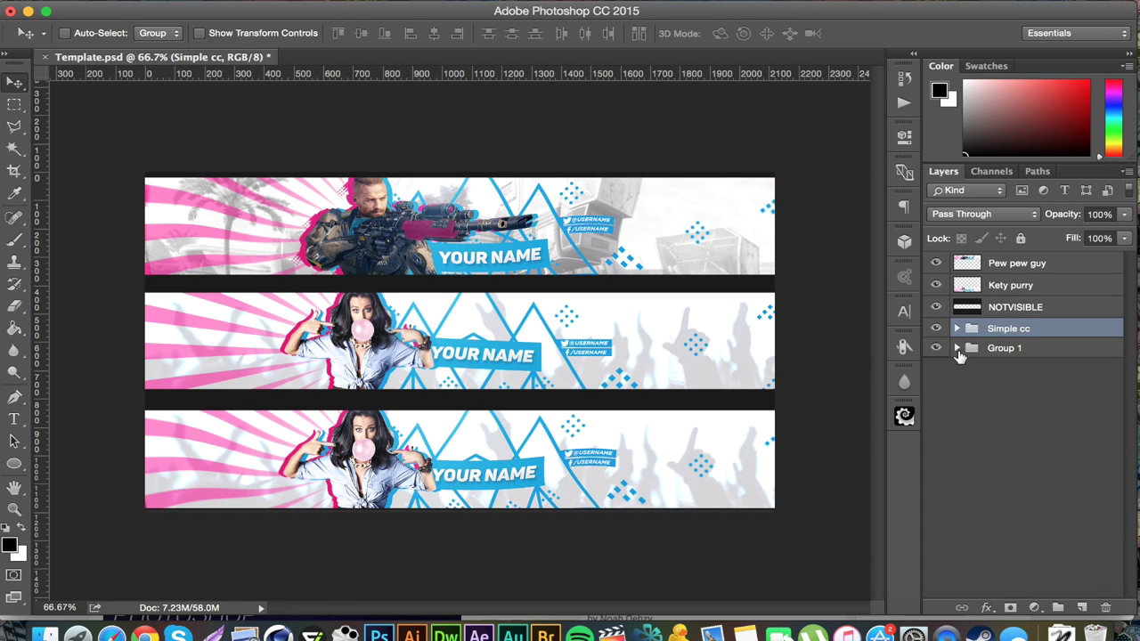
Step: Delete every layer in Group 1 except the white background Layer 1
left_click(956, 351)
left_click(1012, 372)
scroll(1024, 401, "down", 5)
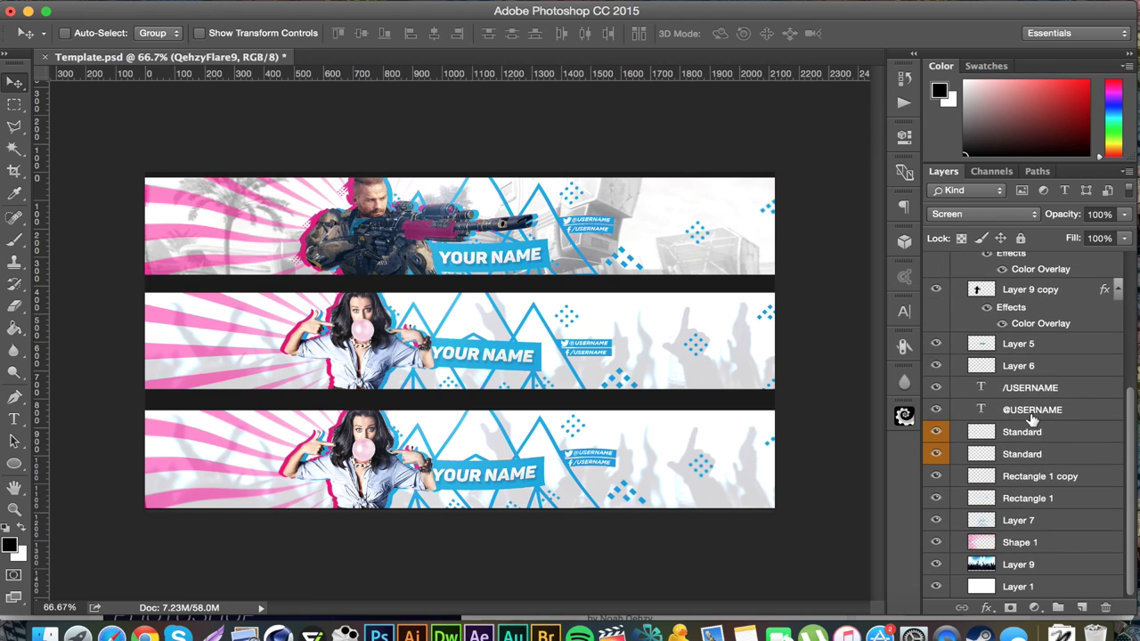
left_click(1033, 566, "shift")
key("Delete")
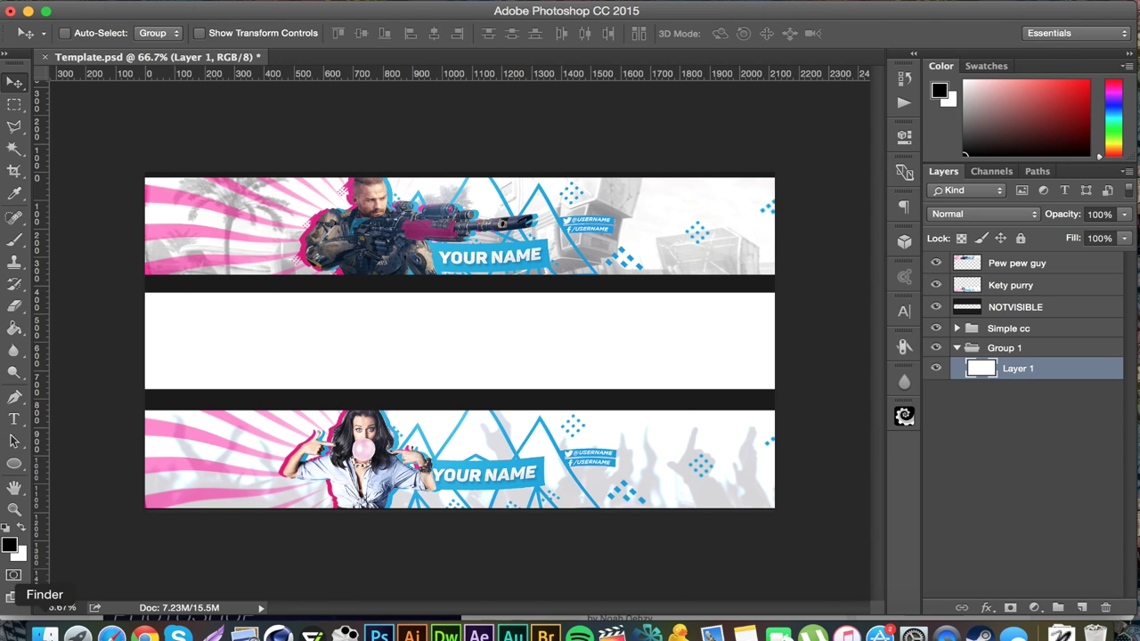
Step: Place the game map screenshot image into Group 1, scale it to about 168% to span the banner width, and shift it down
left_click(44, 632)
left_click_drag(815, 114, 316, 354)
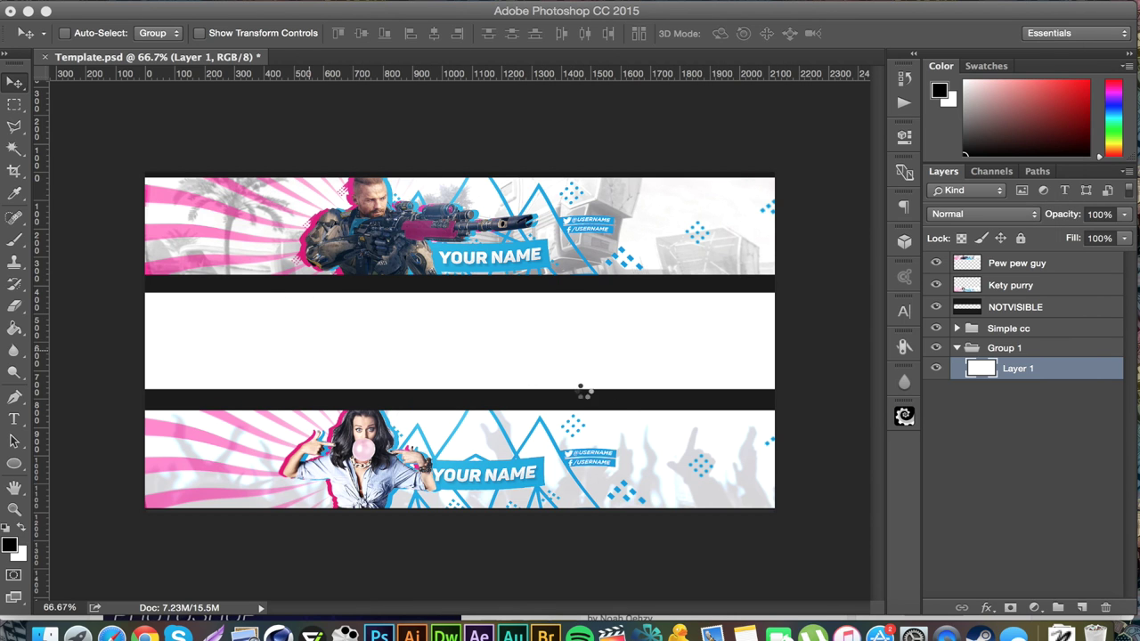
left_click_drag(651, 424, 778, 481)
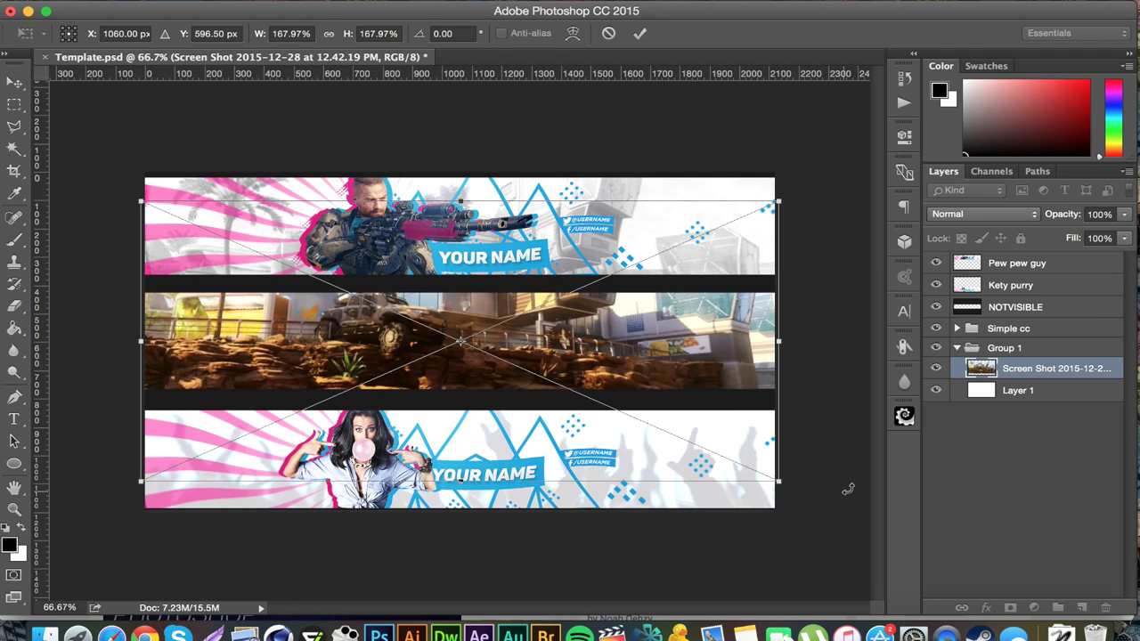
key("Return")
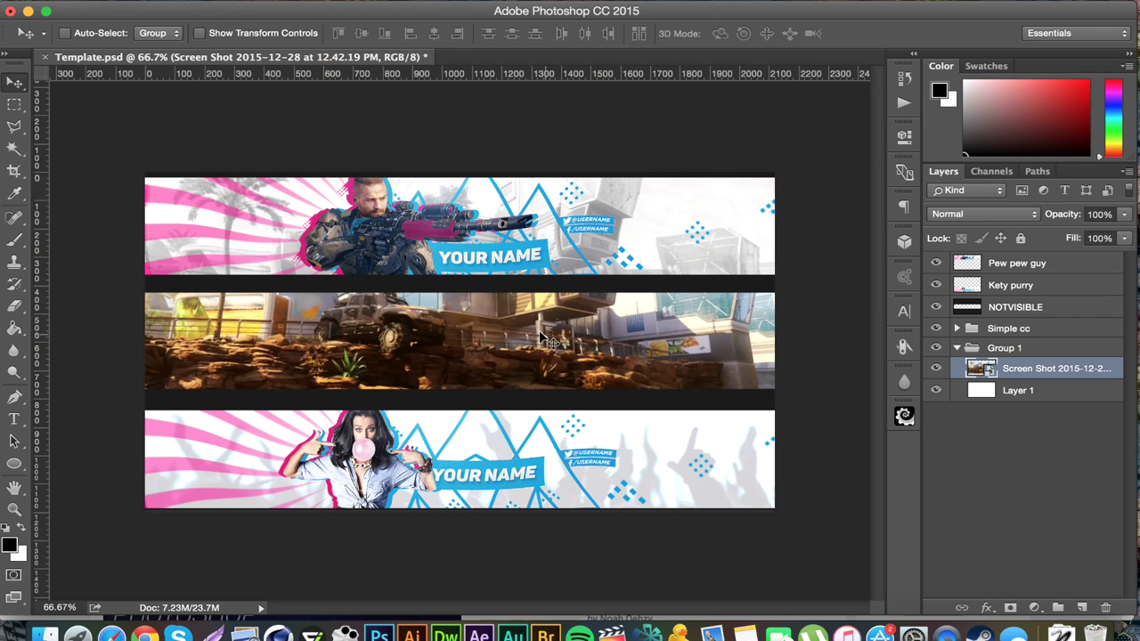
left_click_drag(548, 341, 549, 369)
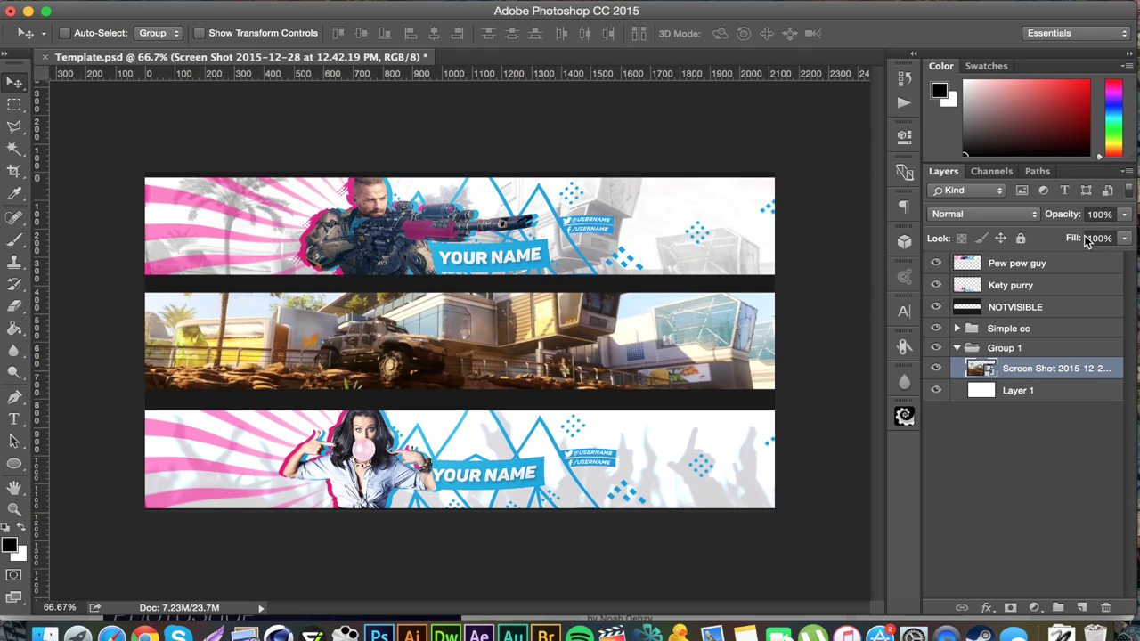
Step: Rasterize the placed screenshot layer and desaturate it with Hue/Saturation at Saturation -100
right_click(1039, 367)
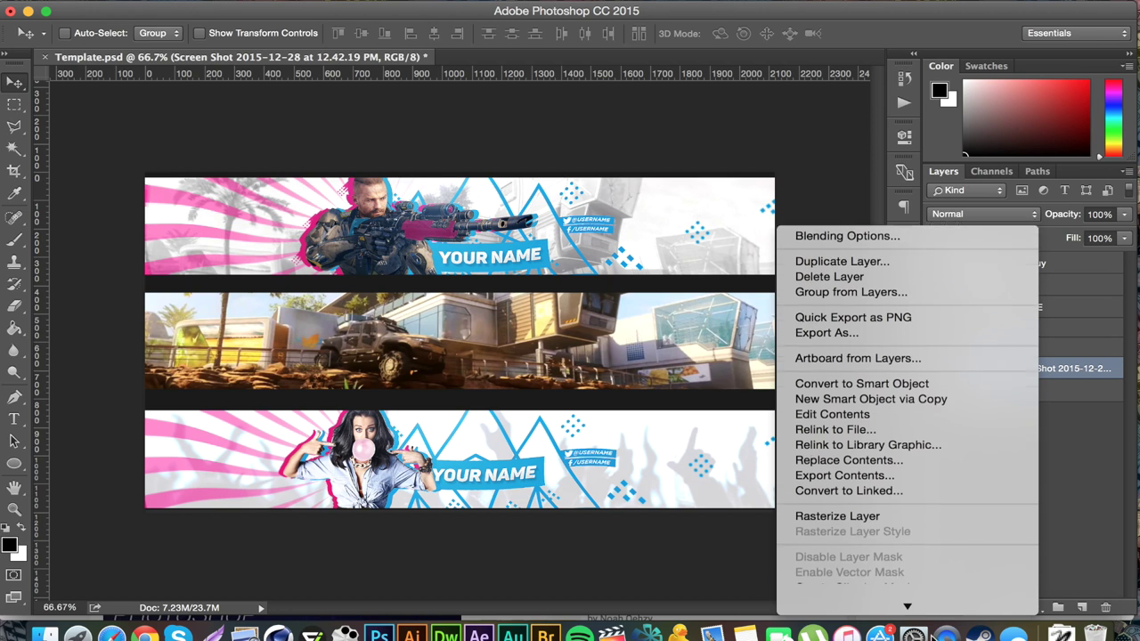
left_click(855, 468)
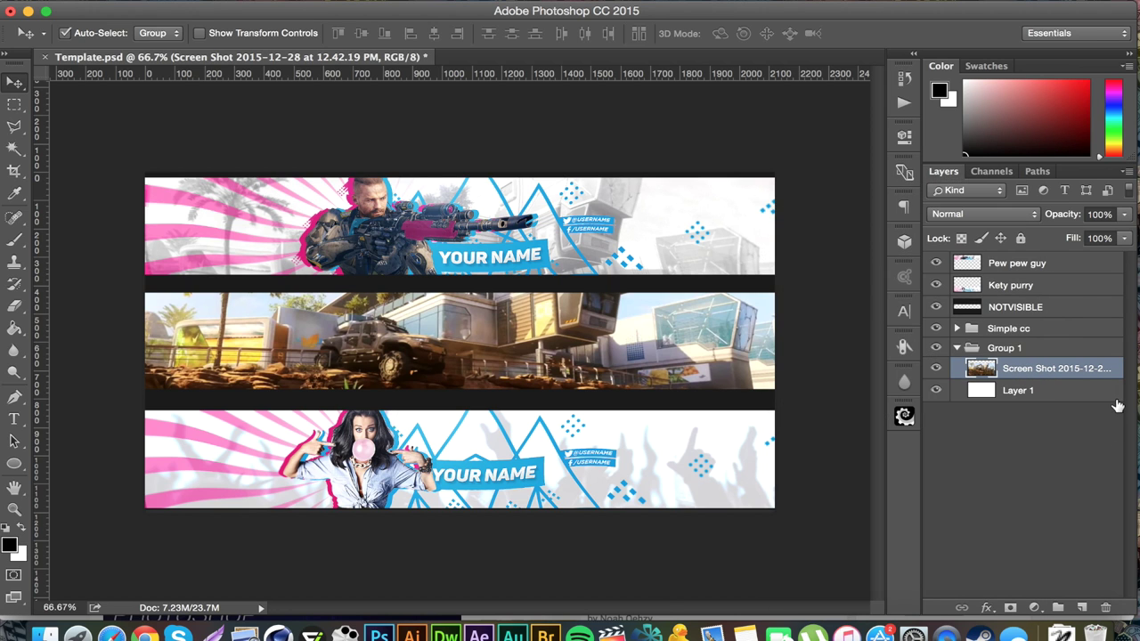
key("super+u")
left_click_drag(780, 276, 674, 272)
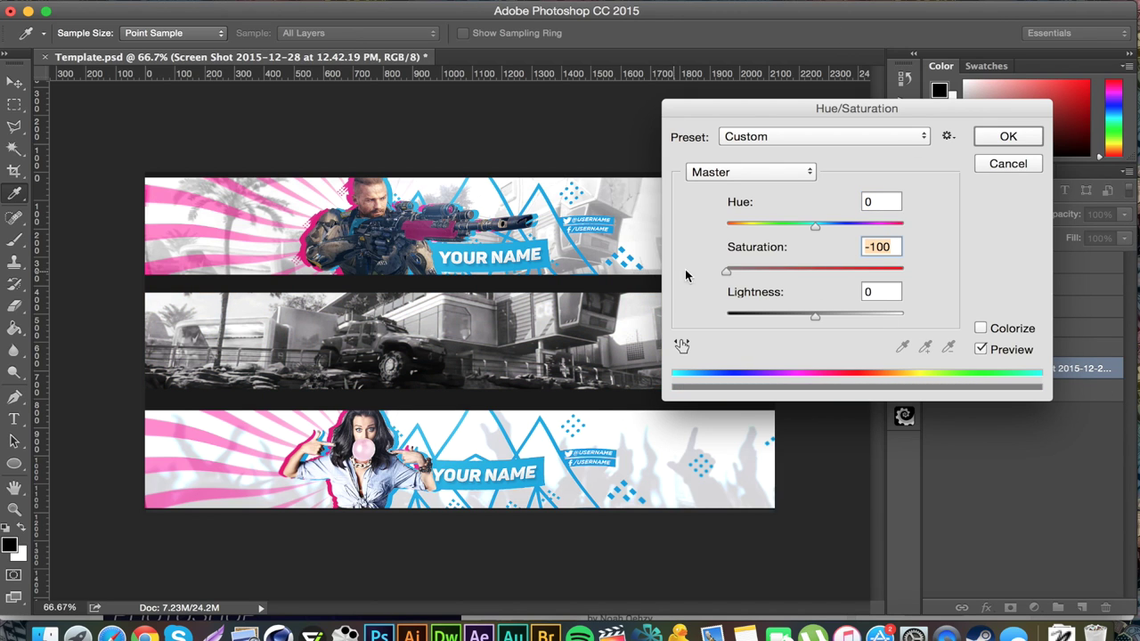
left_click(1003, 138)
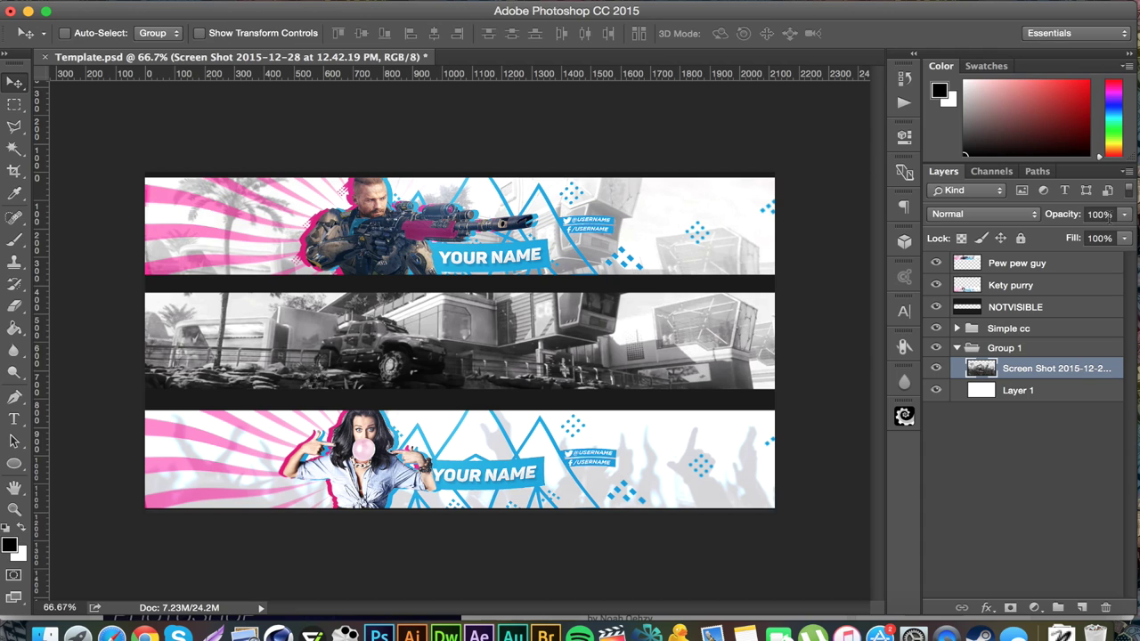
Step: Lower the screenshot layer's opacity to 35%
left_click(1102, 214)
double_click(1101, 215)
type("40")
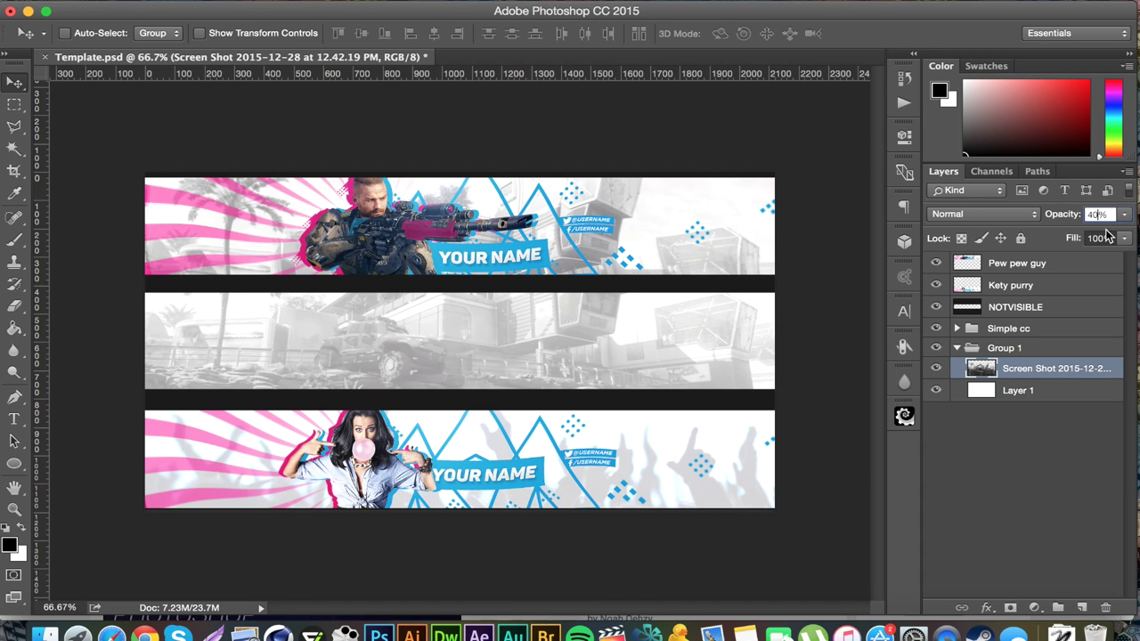
left_click_drag(1072, 218, 1072, 219)
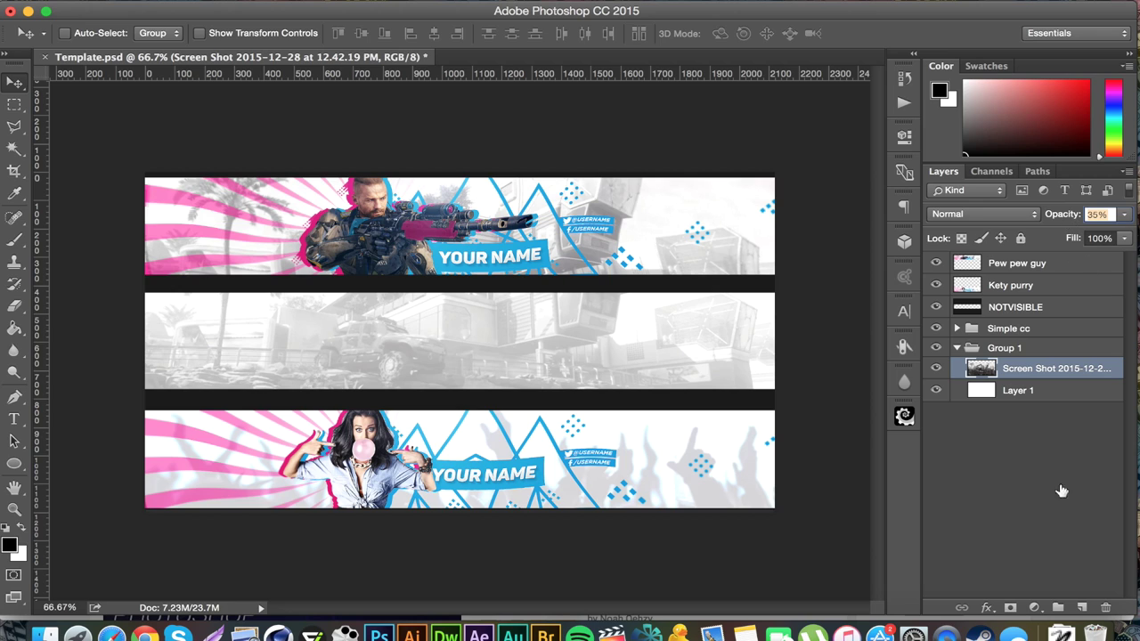
Step: Move the faded screenshot layer down so its palm trees and buildings fill the middle banner
left_click(969, 473)
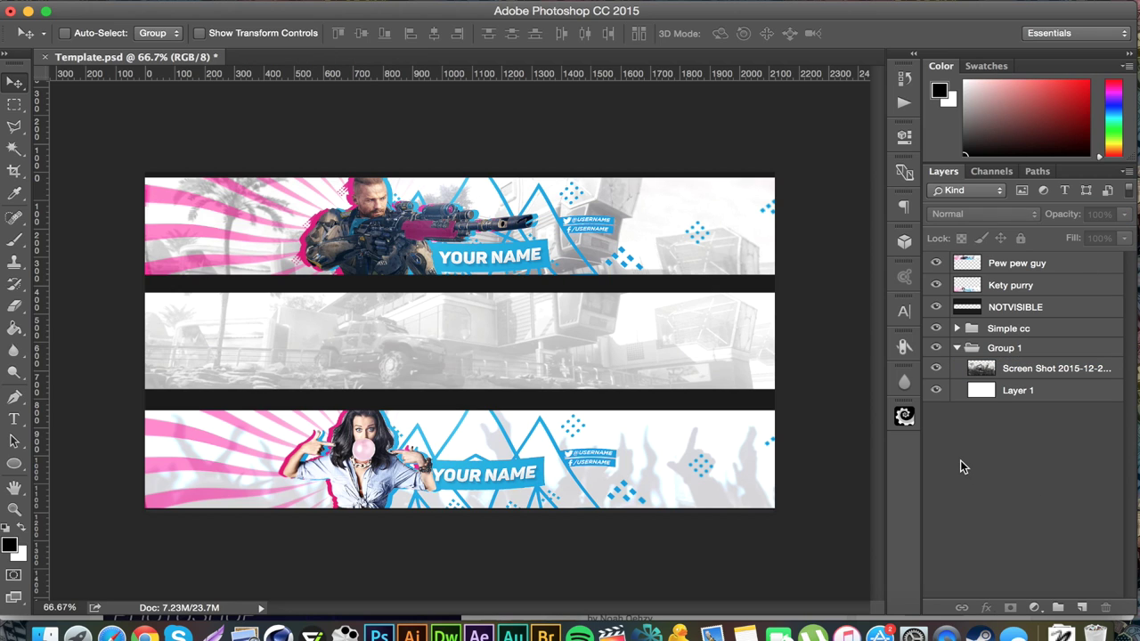
left_click(1024, 369)
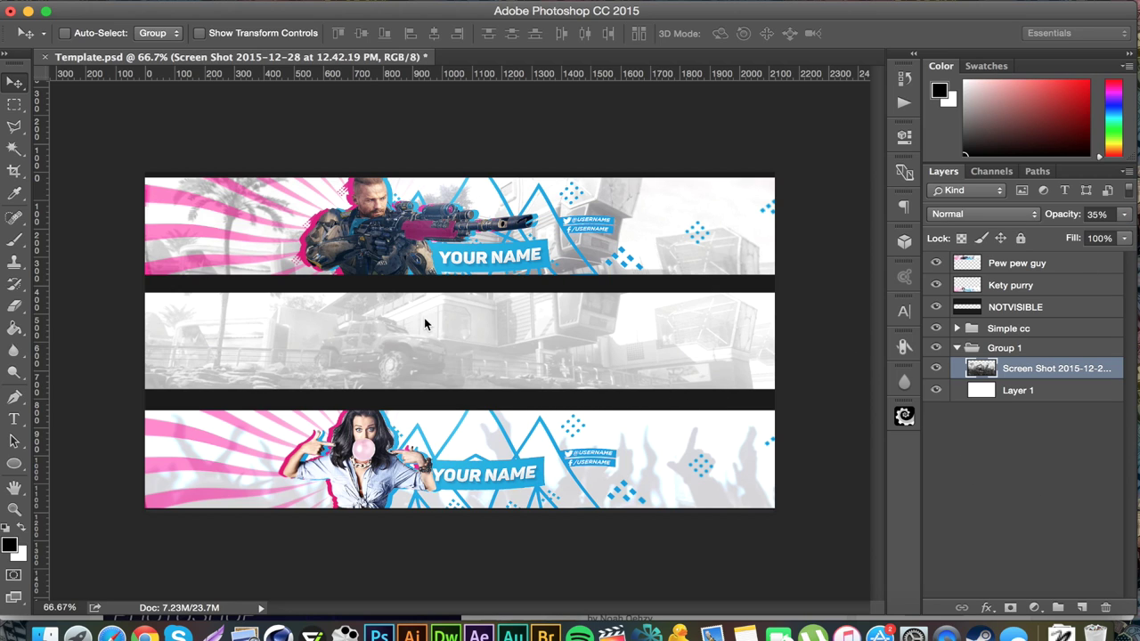
left_click_drag(508, 334, 516, 382)
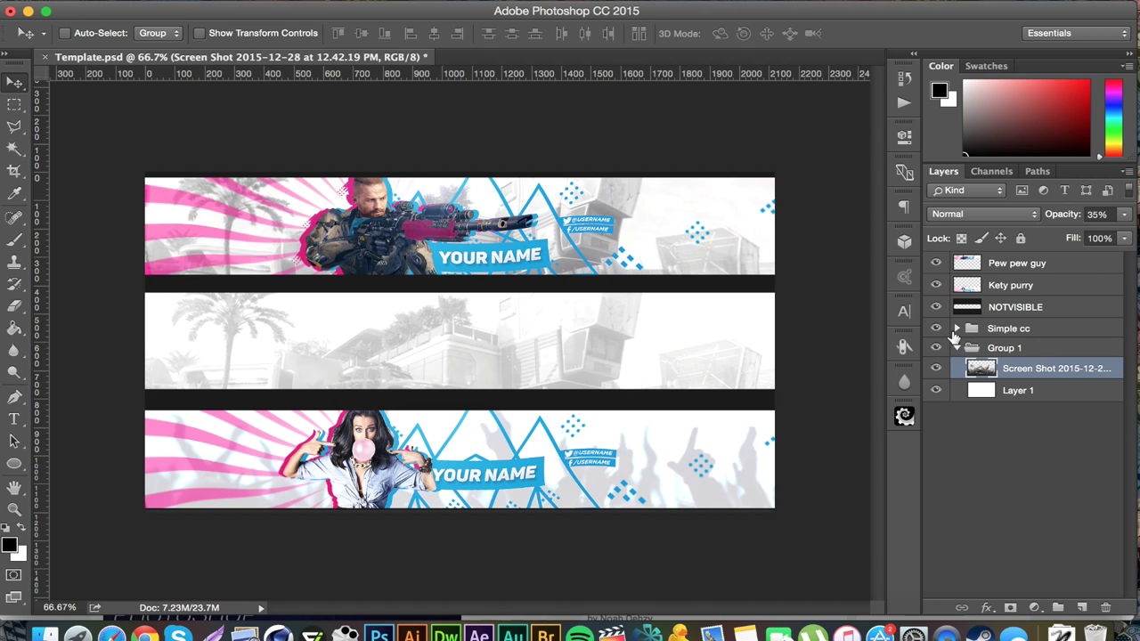
Step: Examine the adjustment layers in the Simple cc group and compare the banners with the group hidden and shown
left_click(955, 329)
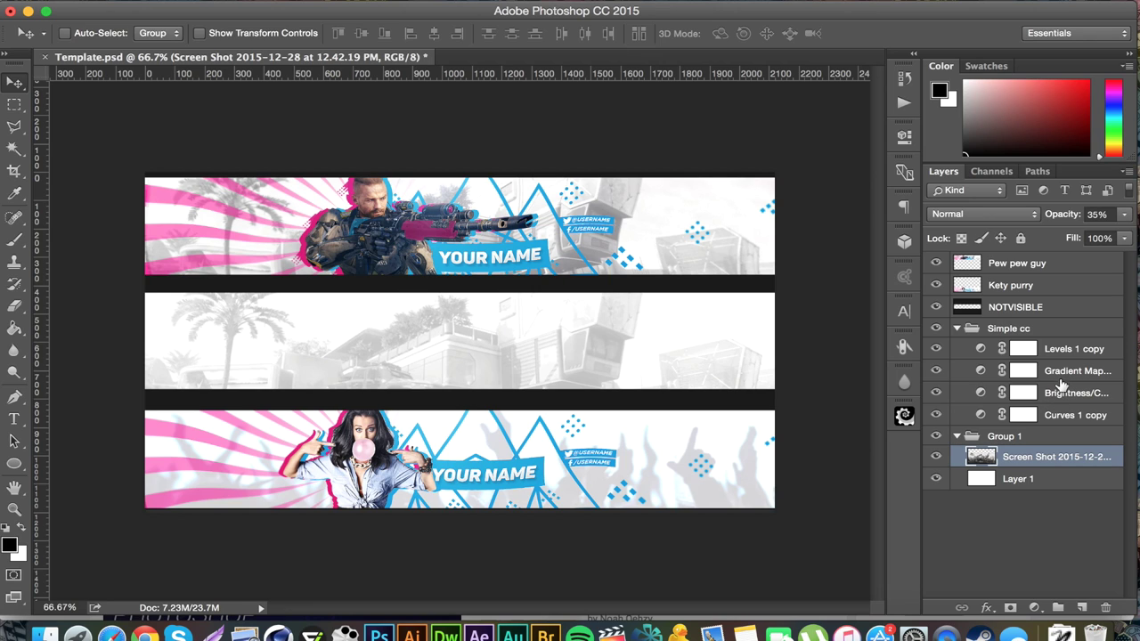
left_click(946, 329)
left_click(936, 329)
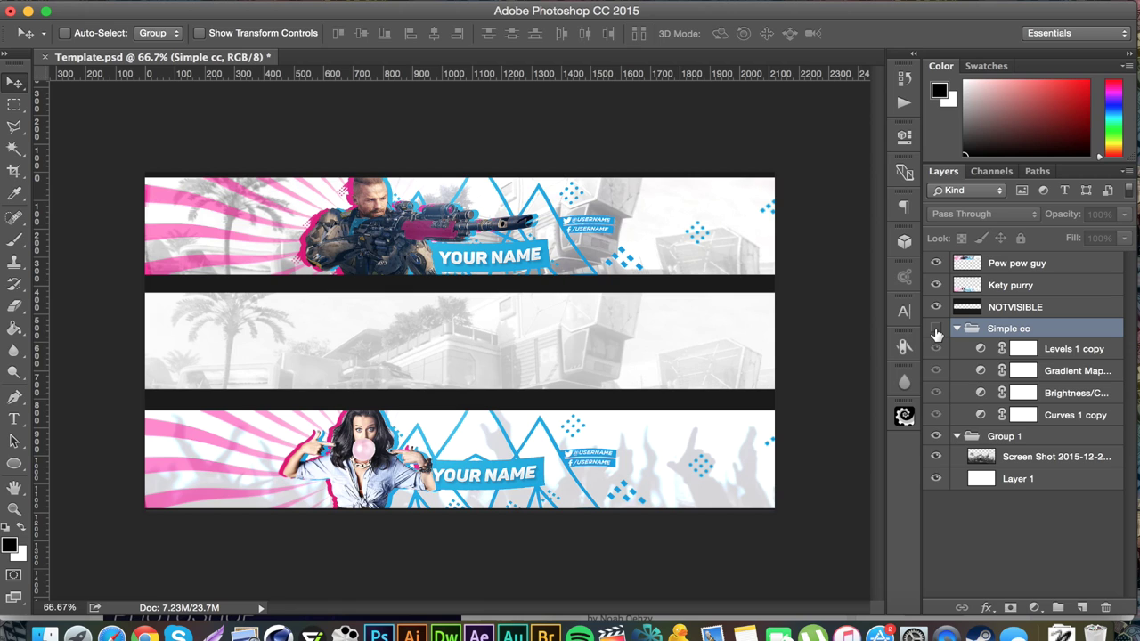
left_click(936, 329)
left_click(936, 329)
left_click(936, 329)
left_click(956, 329)
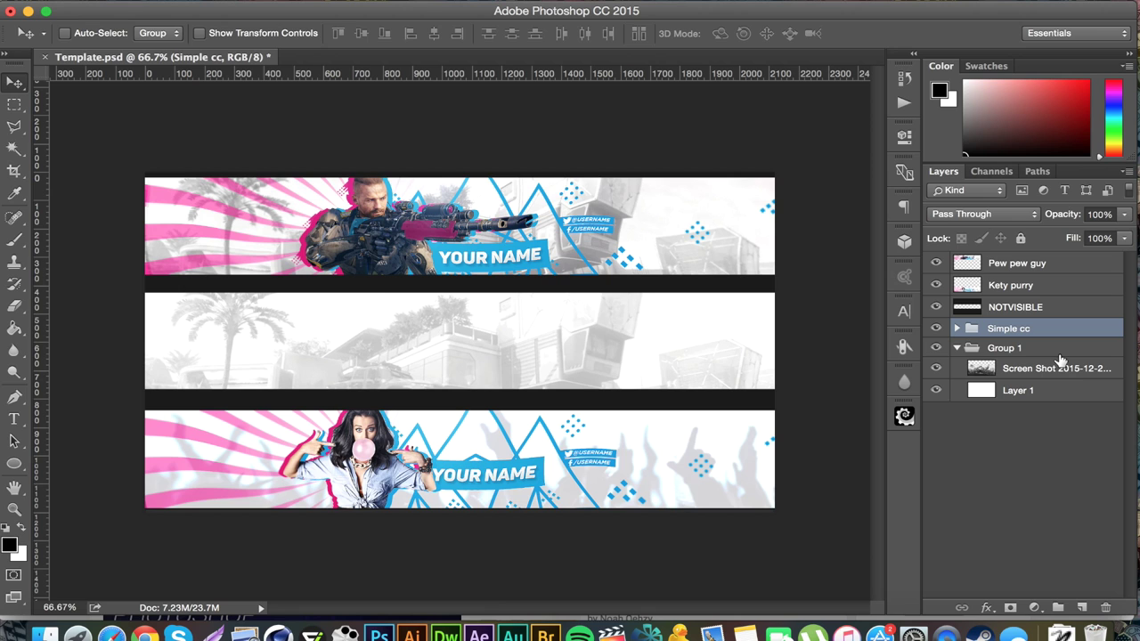
Step: Open Character.psd and delete the round watermark logo beneath the rifle
left_click(19, 624)
double_click(575, 114)
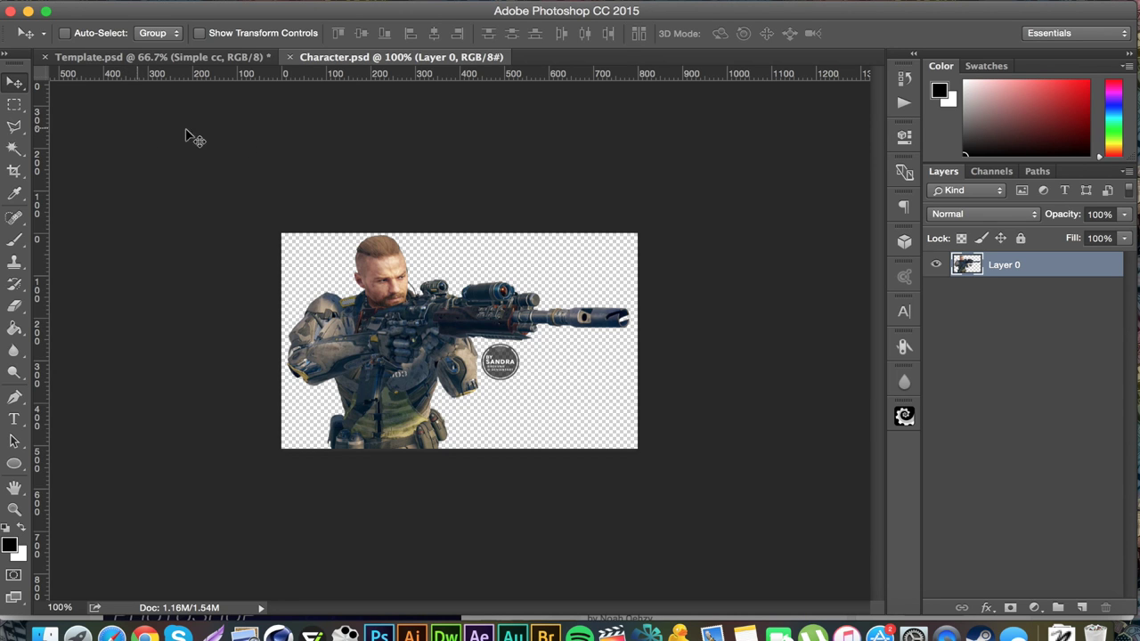
key("super+equal")
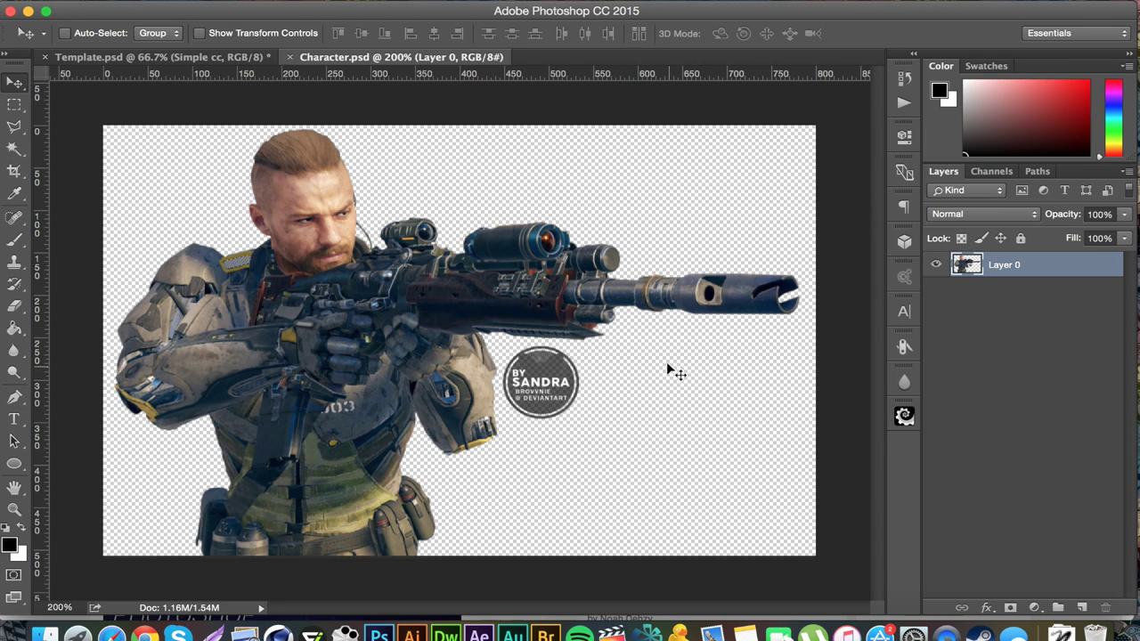
key("m")
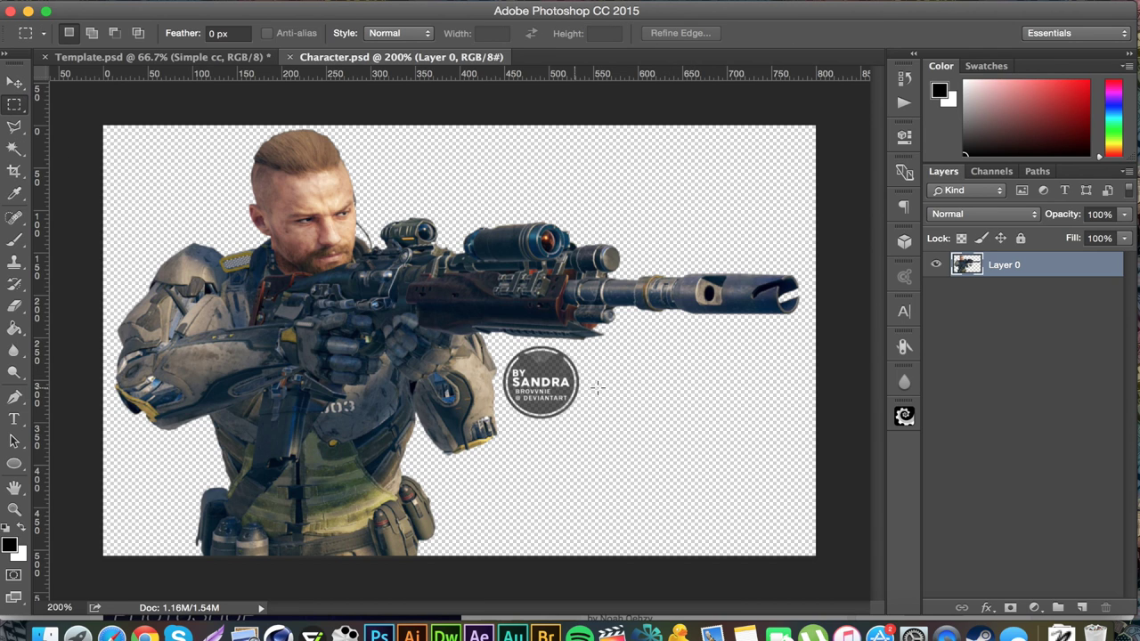
left_click_drag(500, 343, 606, 428)
key("Delete")
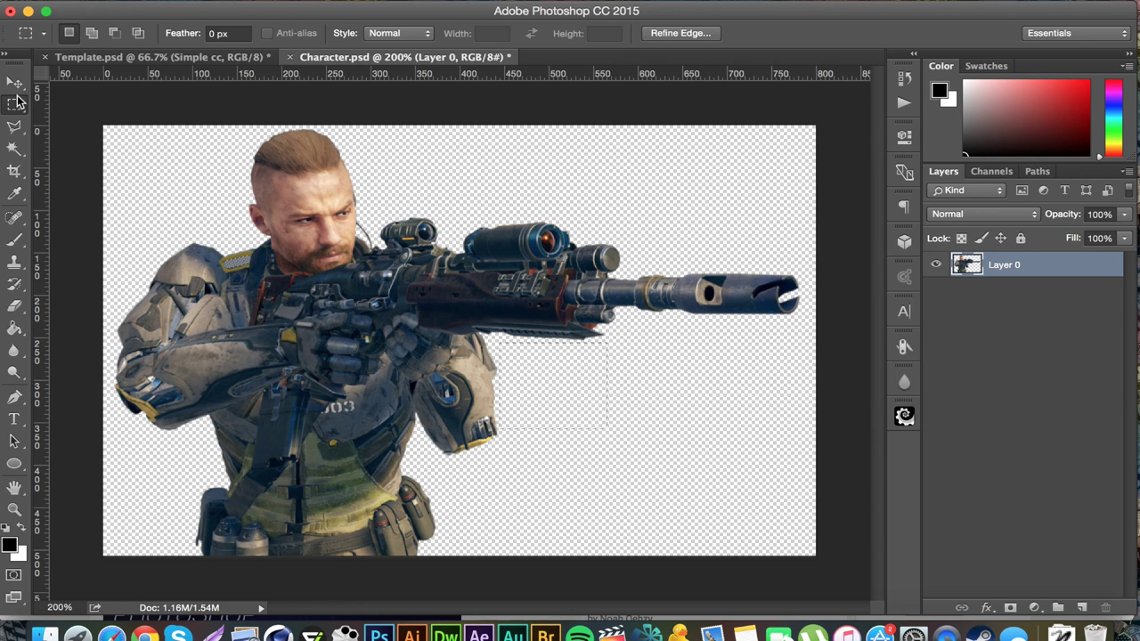
key("super+d")
left_click(15, 83)
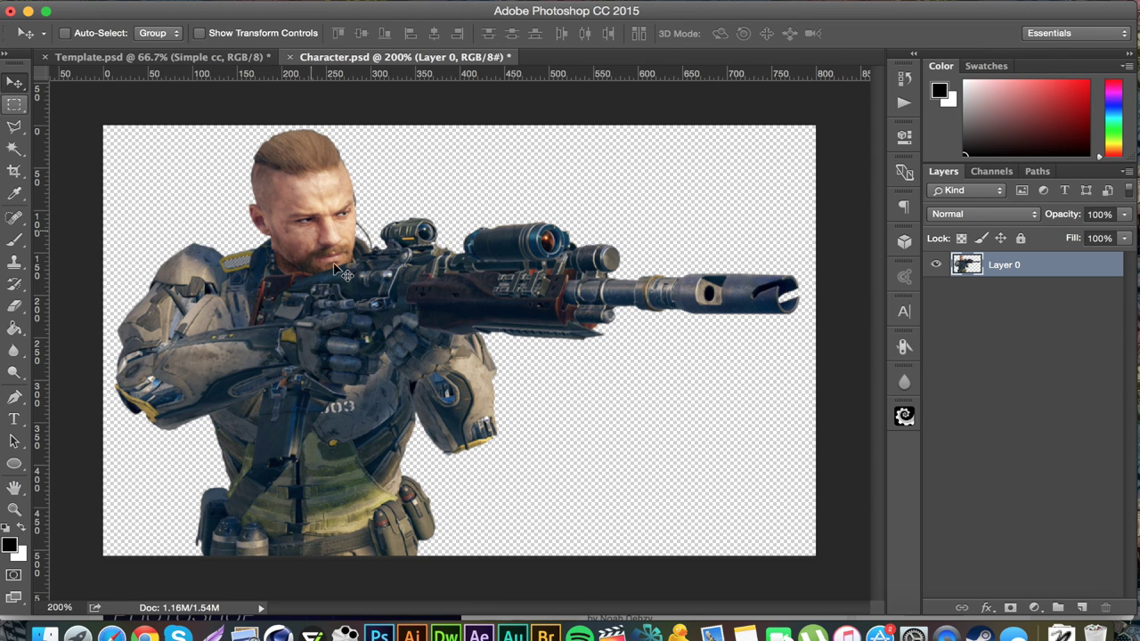
Step: Bring the soldier cutout into Template.psd and position it in the middle banner, aligned beneath the top banner's soldier
left_click_drag(365, 232, 352, 256)
mouse_move(398, 339)
left_mouse_down()
mouse_move(412, 342)
mouse_move(404, 338)
left_mouse_up()
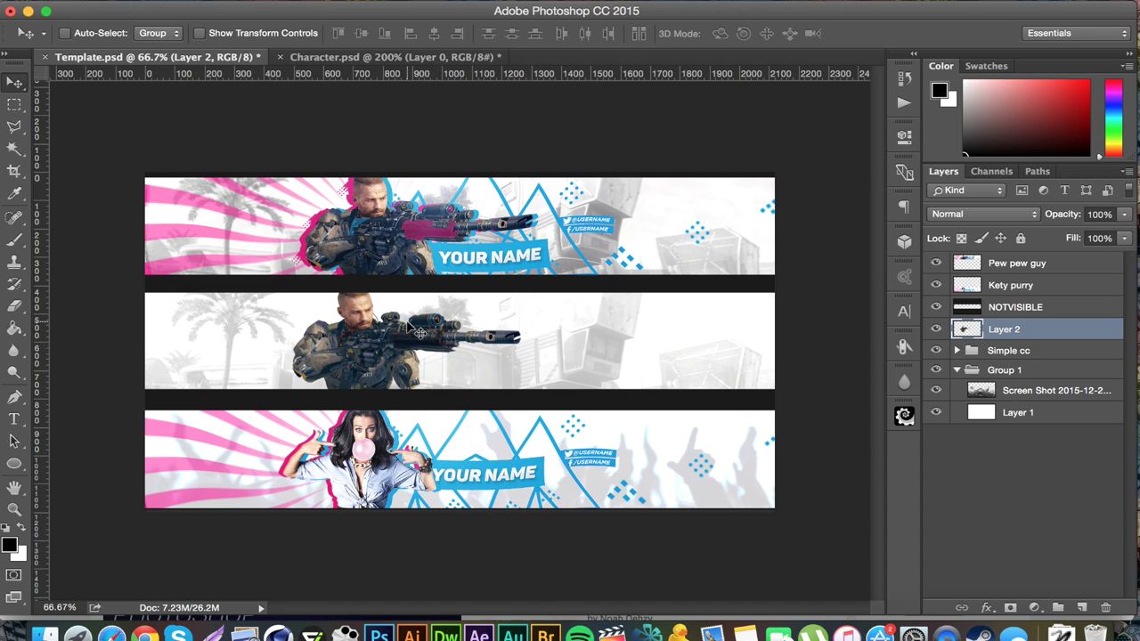
left_click_drag(422, 345, 436, 348)
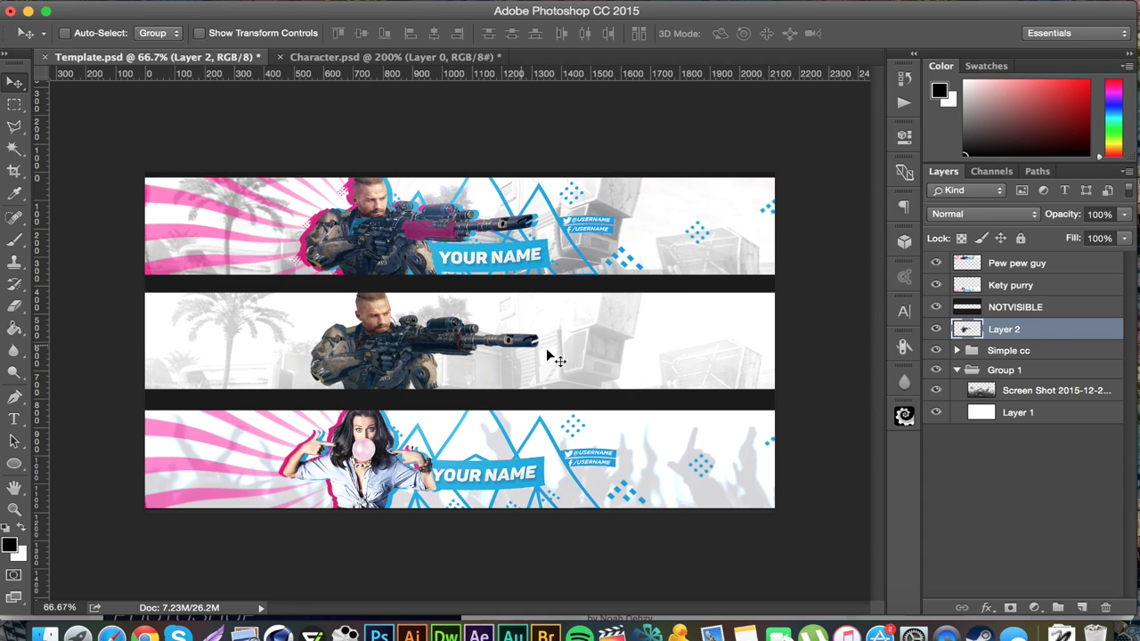
key("super+t")
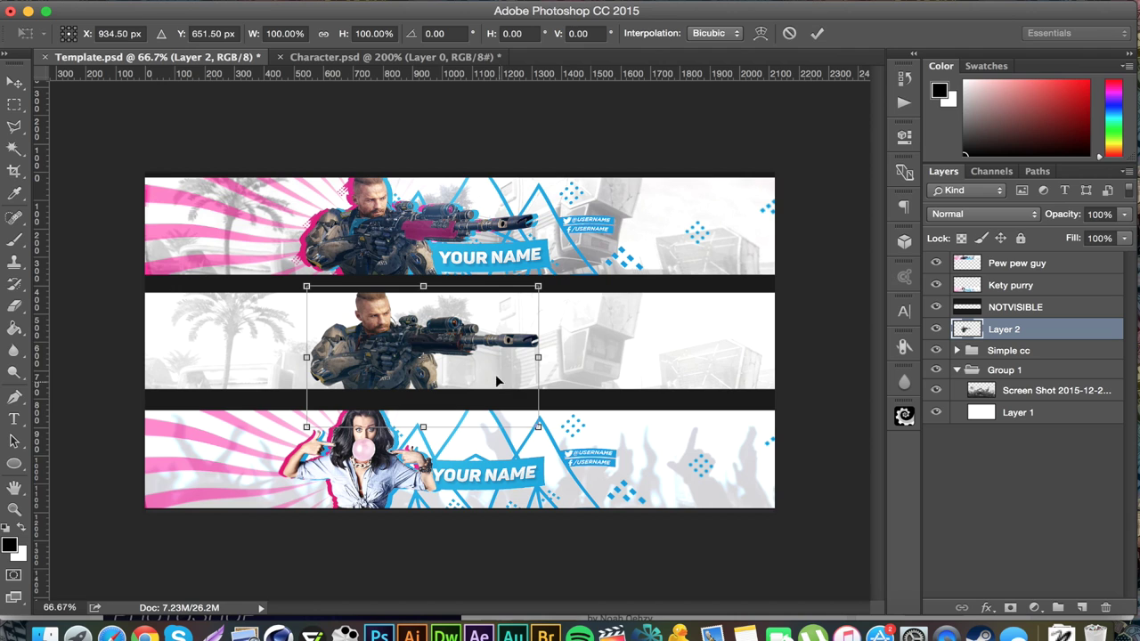
left_click_drag(306, 427, 414, 331)
key("ctrl+z")
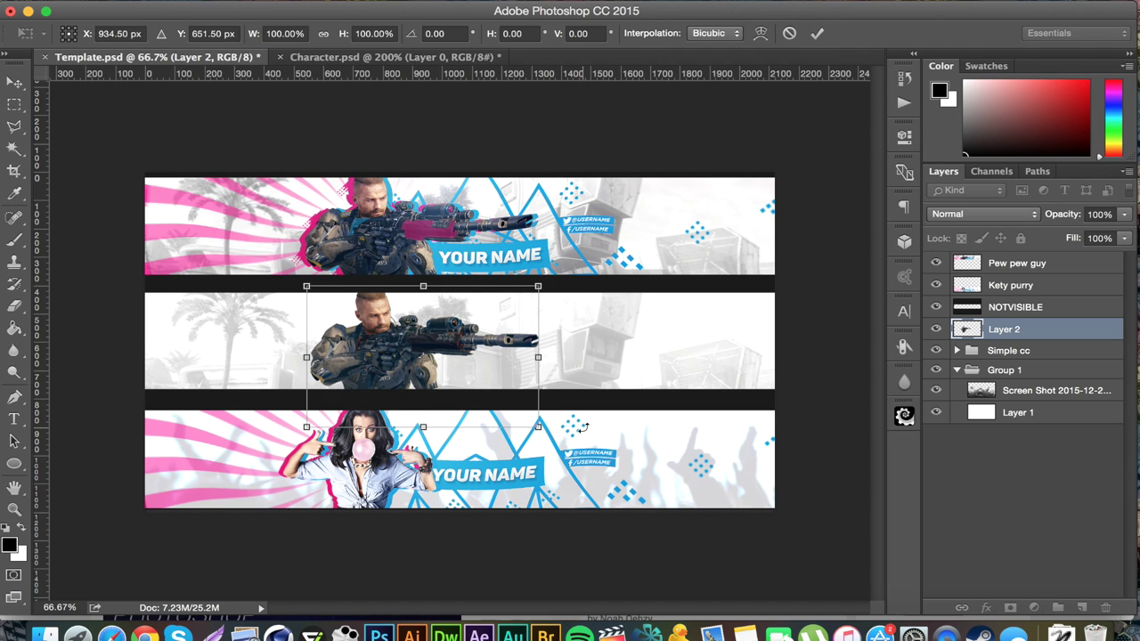
key("Return")
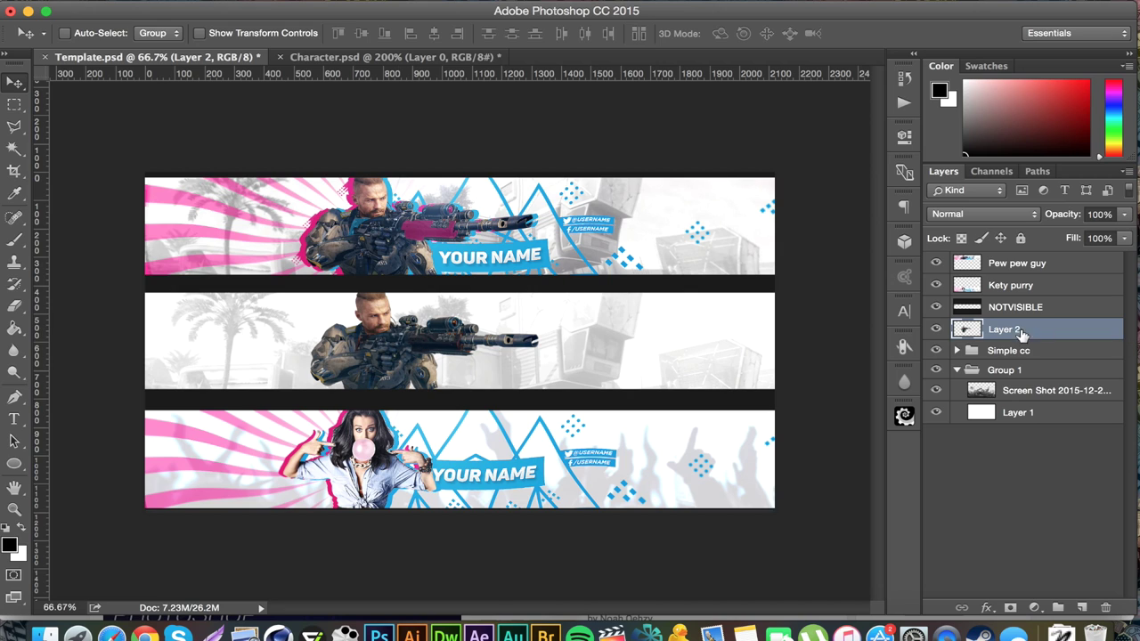
Step: Move the soldier layer into Group 1 above the screenshot layer and rename it Main
left_click_drag(1002, 331, 1069, 379)
double_click(1016, 368)
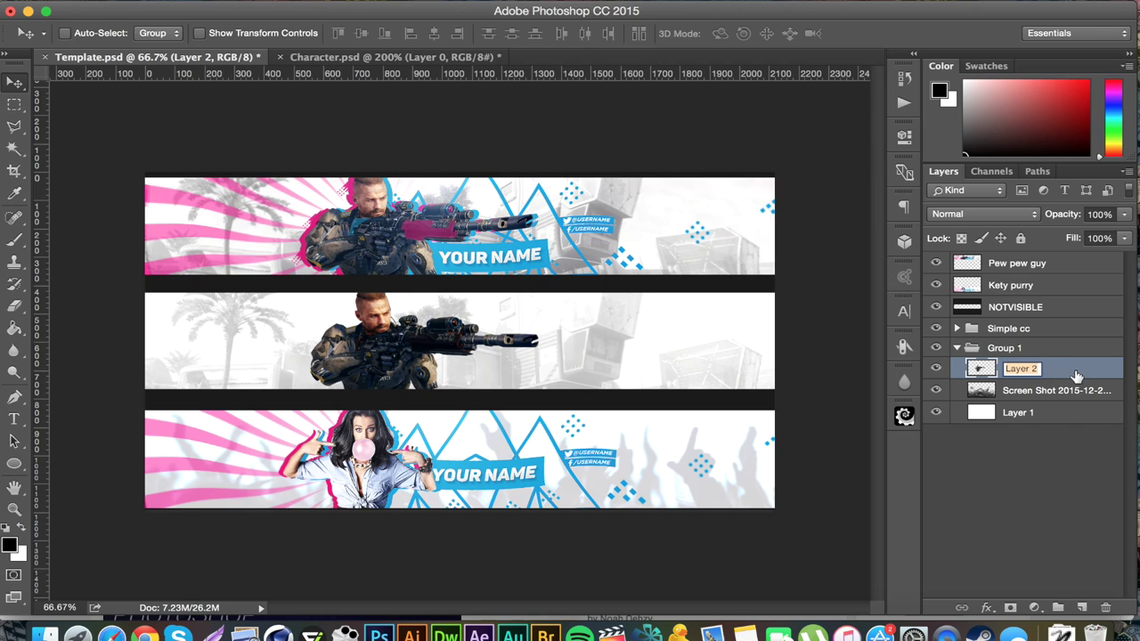
type("Main")
key("Return")
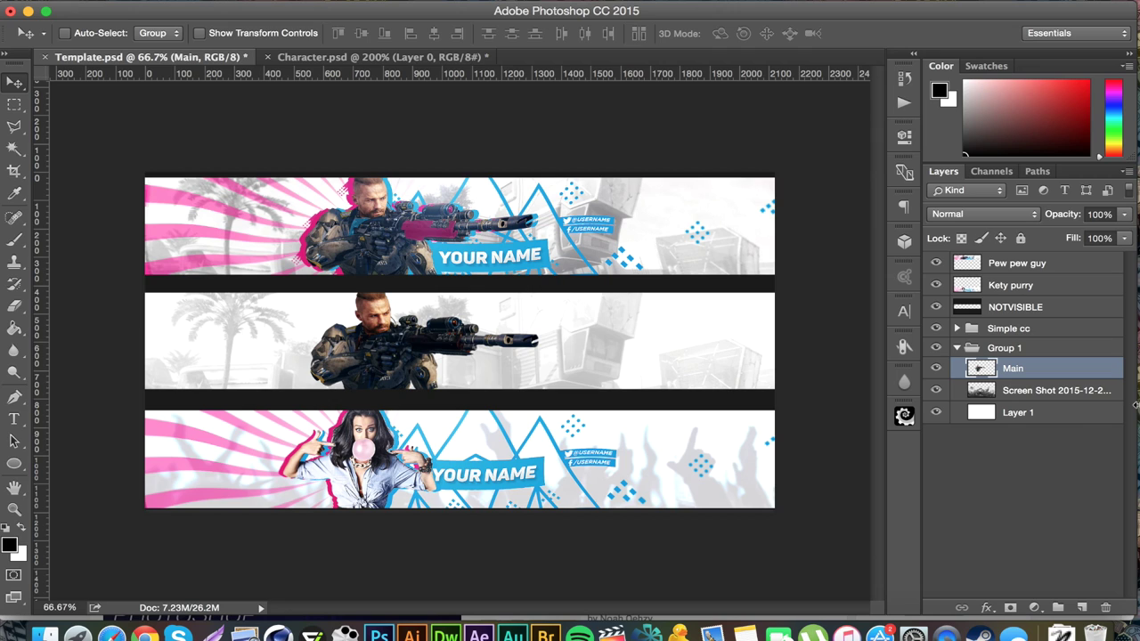
Step: Duplicate the Main layer, place the copy beneath it, and rename the copy Pink
key("super+j")
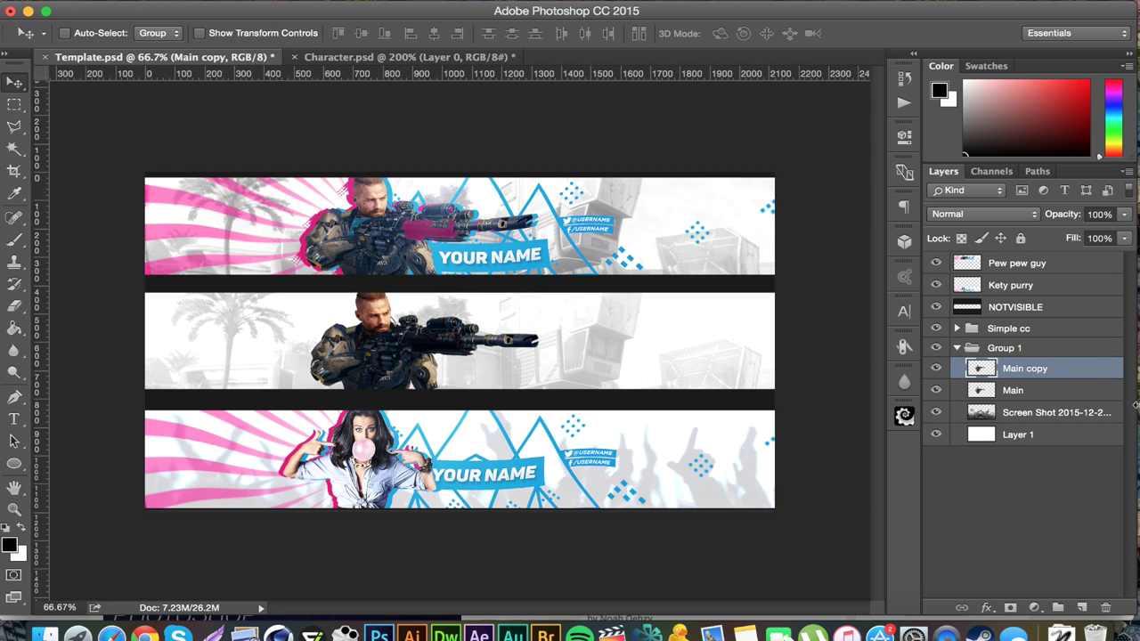
left_click_drag(1040, 374, 1044, 390)
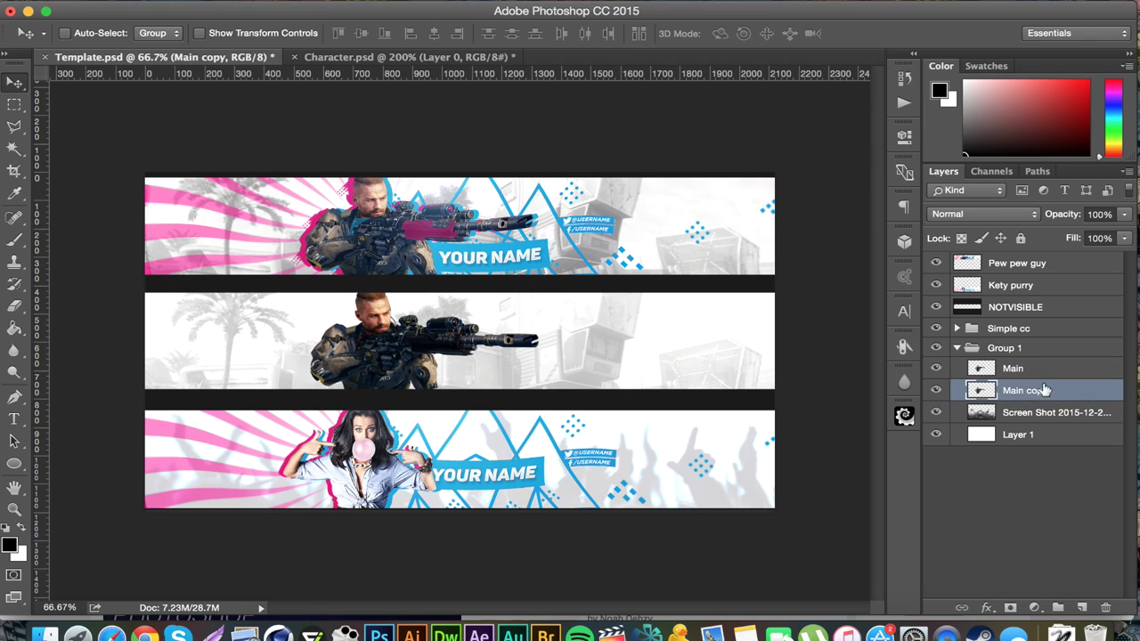
double_click(1022, 393)
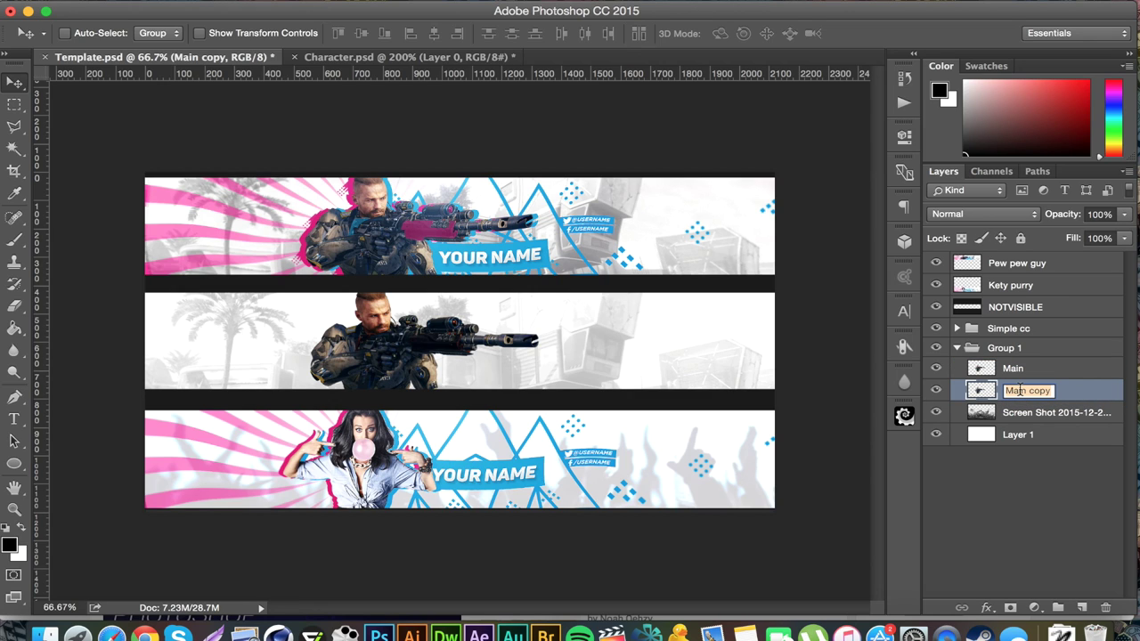
key("BackSpace")
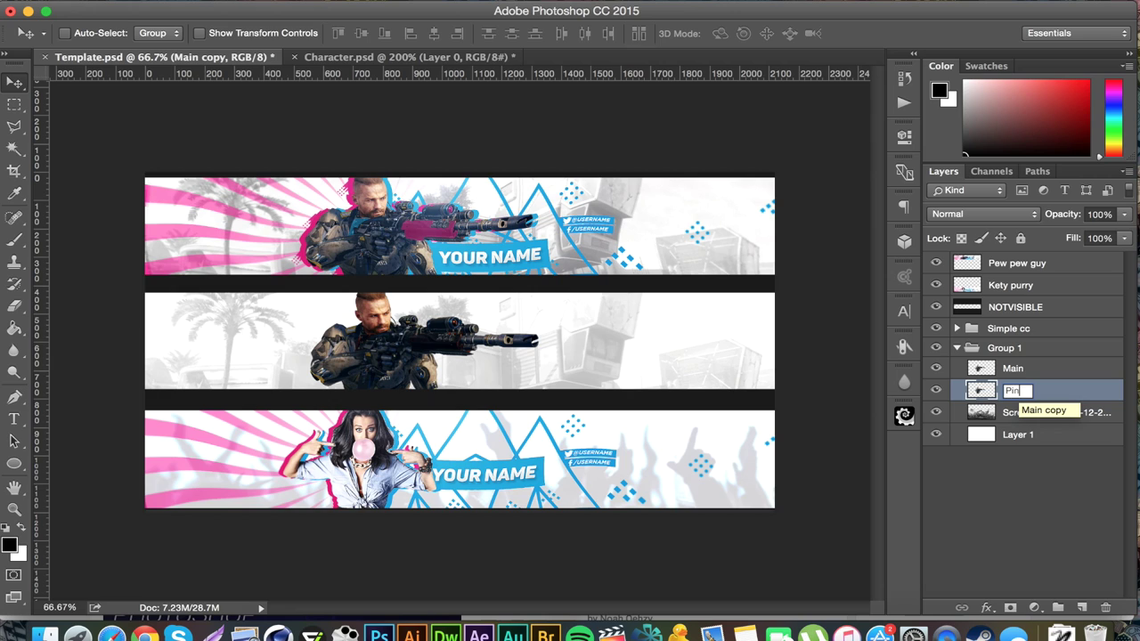
key("Return")
Step: Duplicate the Pink layer and rename the copy Blue
key("super+j")
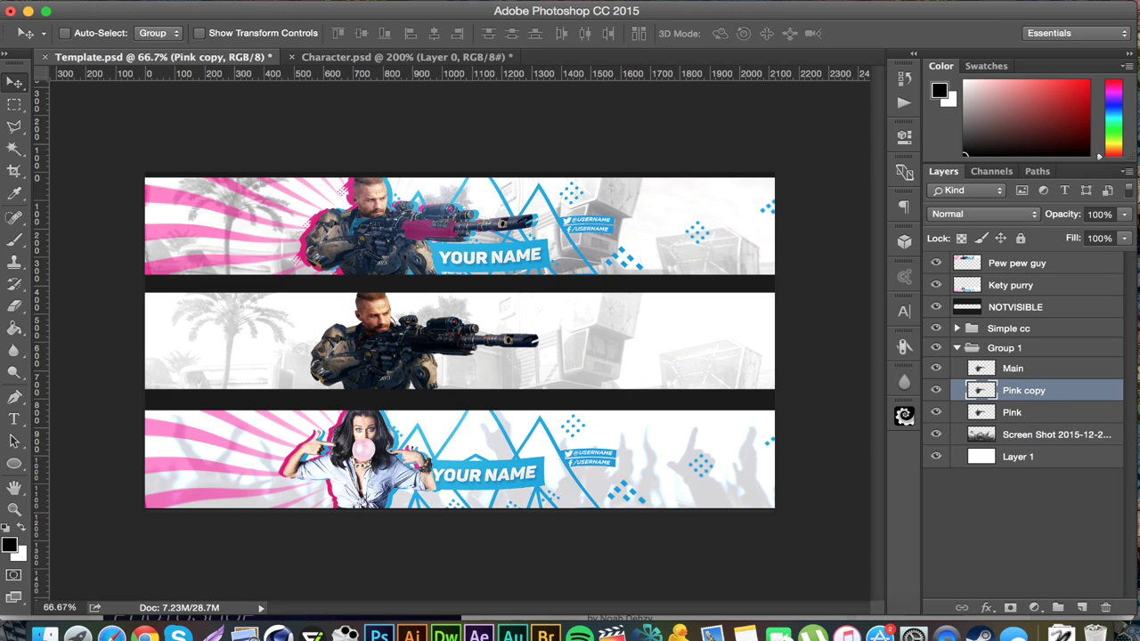
double_click(1014, 392)
type("Blue")
key("Return")
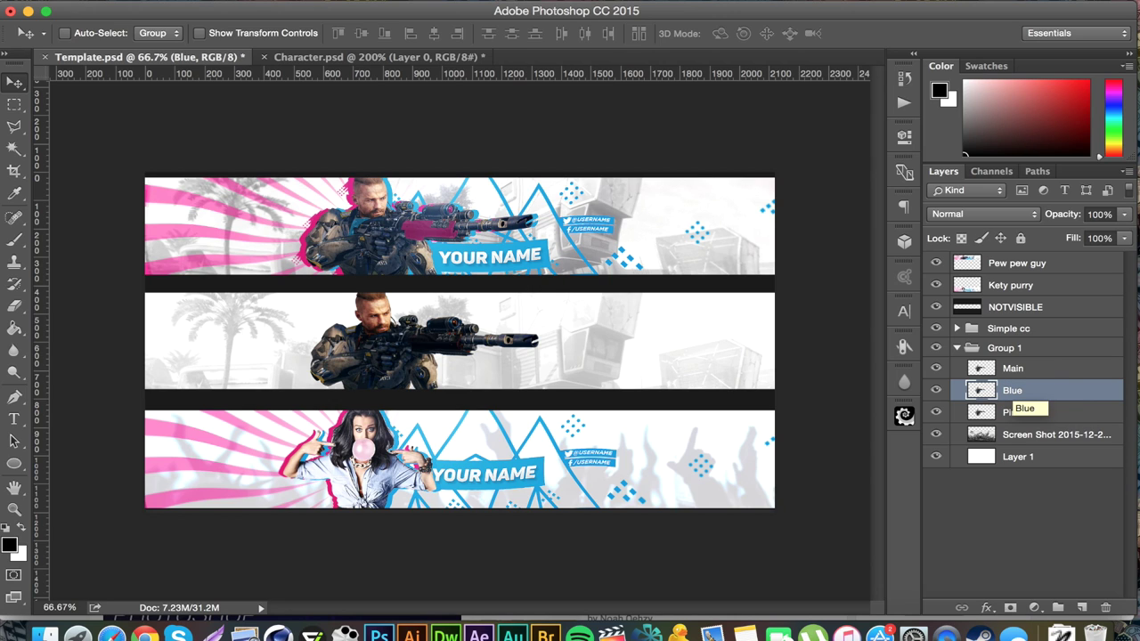
Step: Shift the Pink layer slightly up and left behind the soldier and darken it to solid black with Hue/Saturation
left_click(1066, 414)
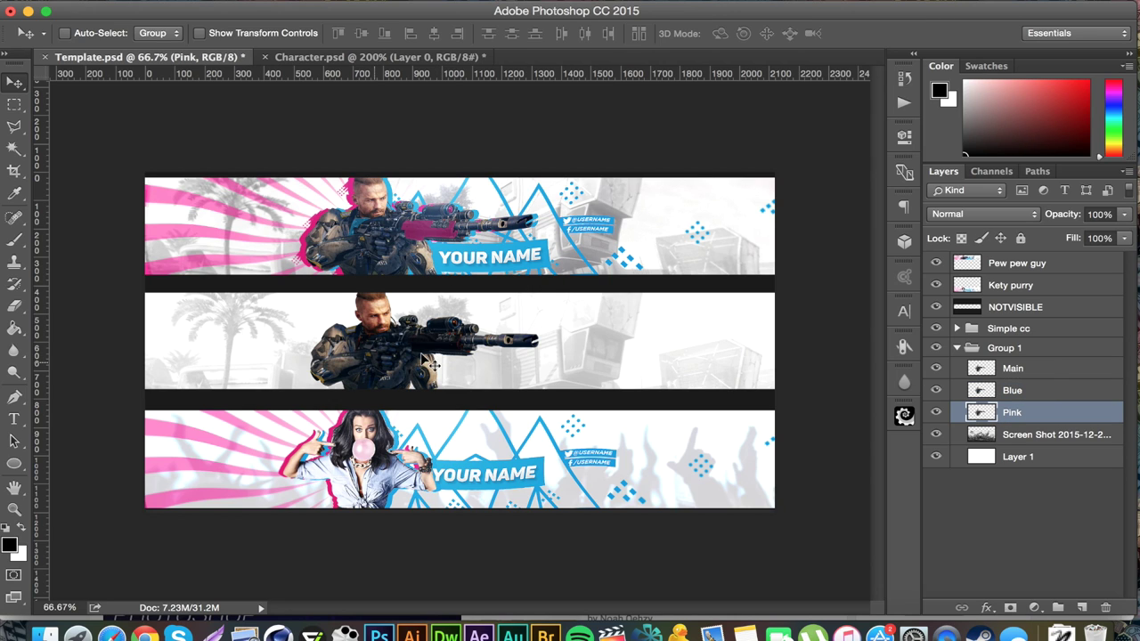
left_click_drag(400, 336, 381, 331)
key("super+u")
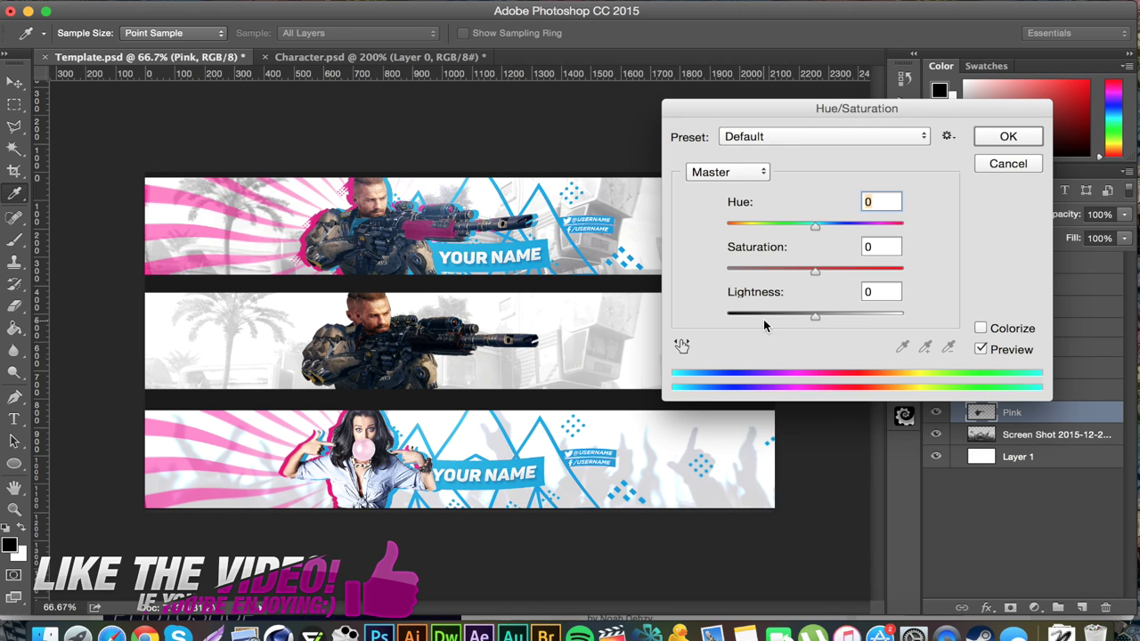
left_click_drag(815, 315, 727, 315)
left_click(1007, 136)
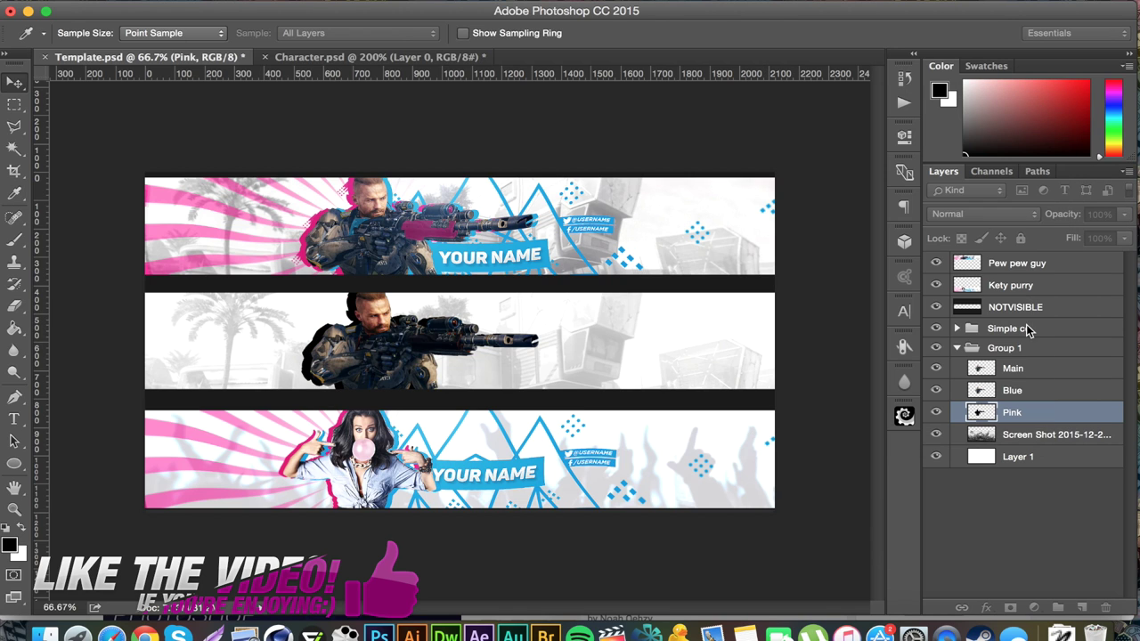
Step: Set the Blue layer's lightness to -100 with Hue/Saturation and shift it slightly right behind the soldier
key("v")
left_click(1021, 391)
key("super+u")
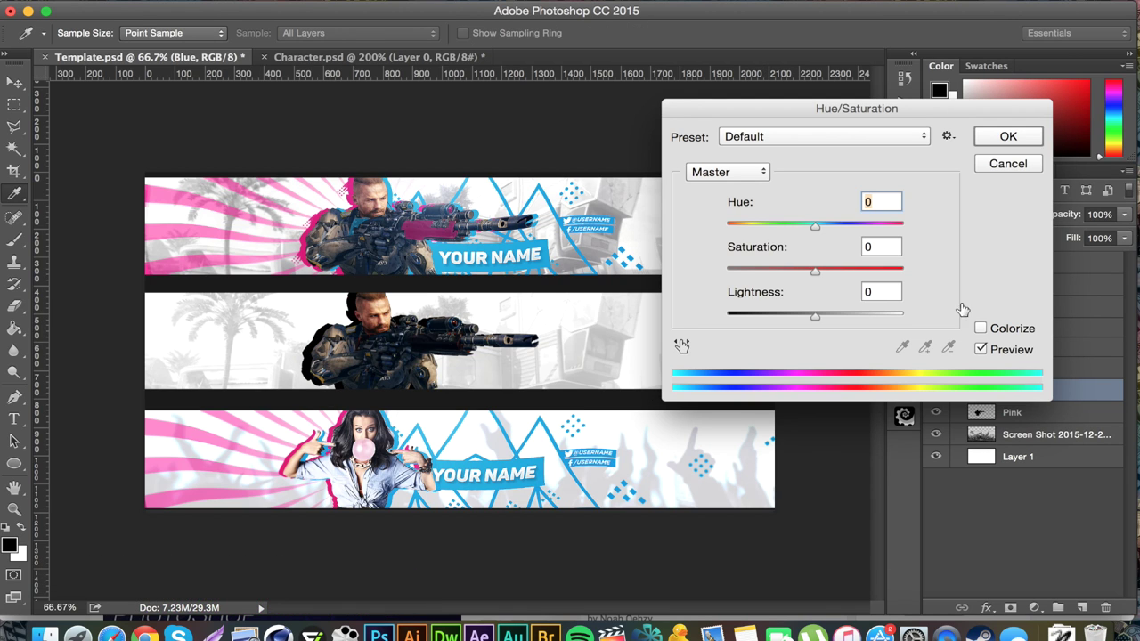
left_click_drag(815, 315, 617, 315)
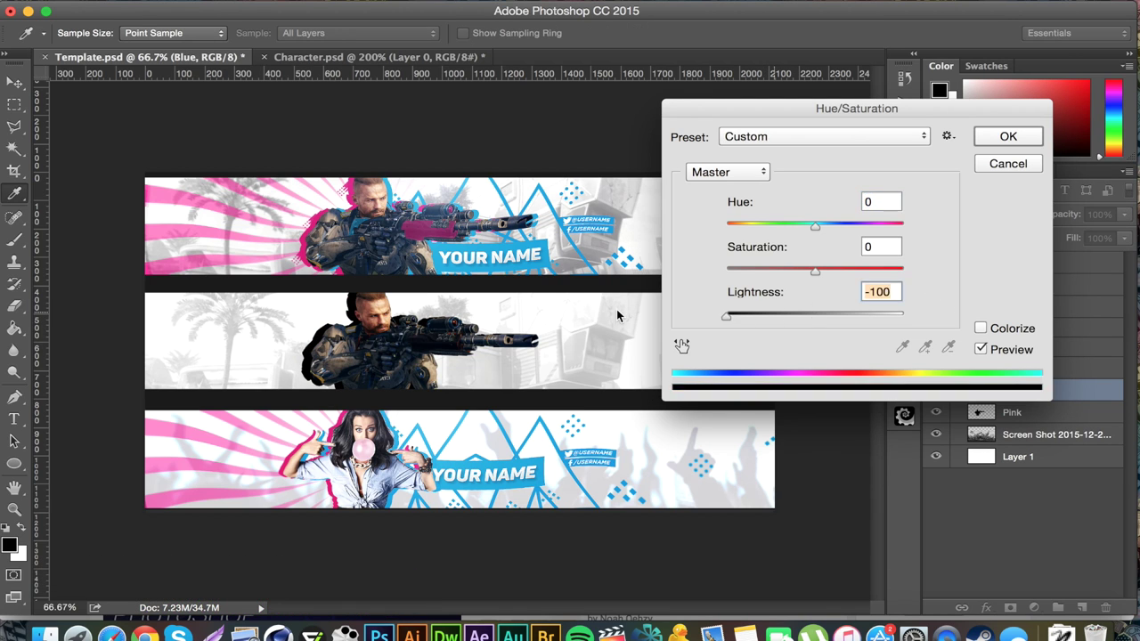
left_click(1023, 141)
key("v")
left_click_drag(384, 332, 390, 330)
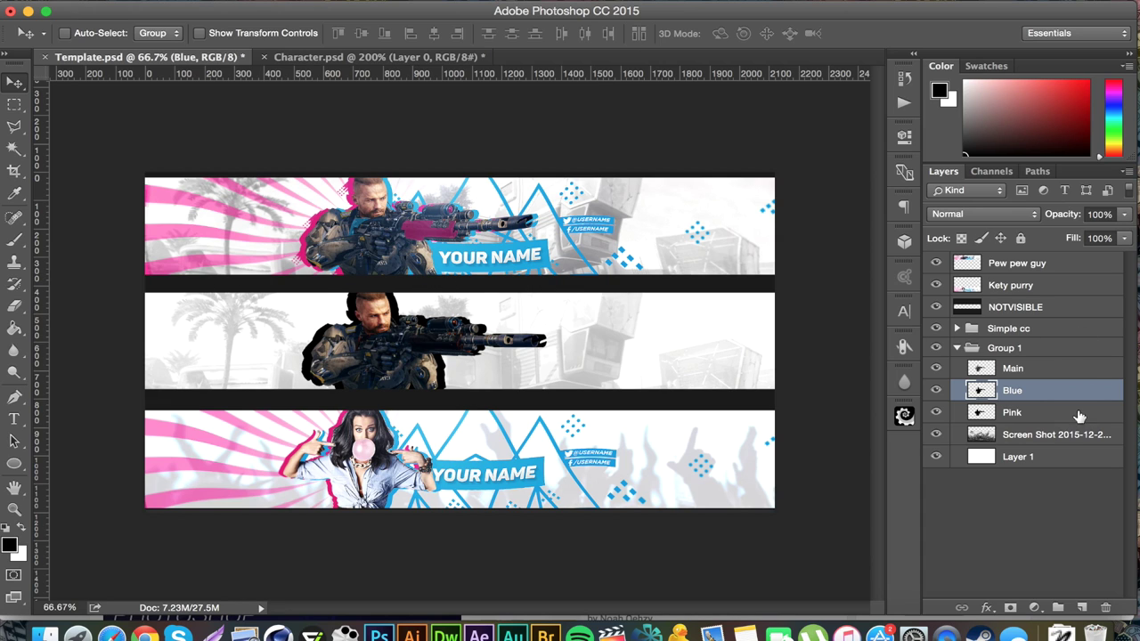
Step: Give the Pink layer a normal Color Overlay in pink cc5289 at 100% opacity and rasterize its layer style
left_click(1040, 414)
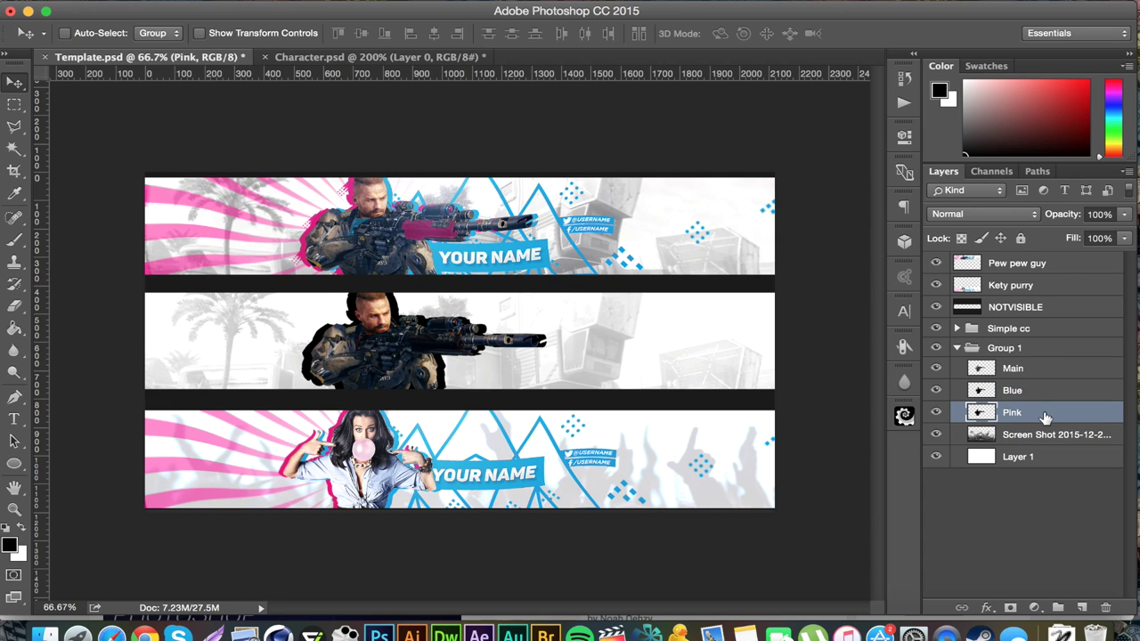
double_click(1044, 418)
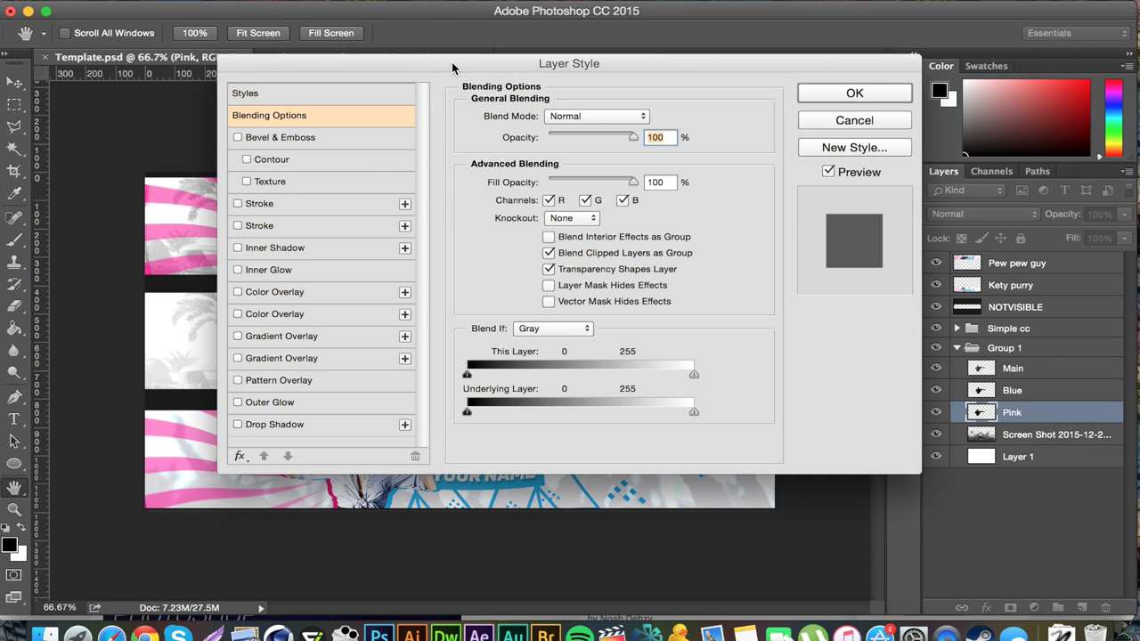
left_click_drag(452, 62, 674, 70)
left_click(492, 300)
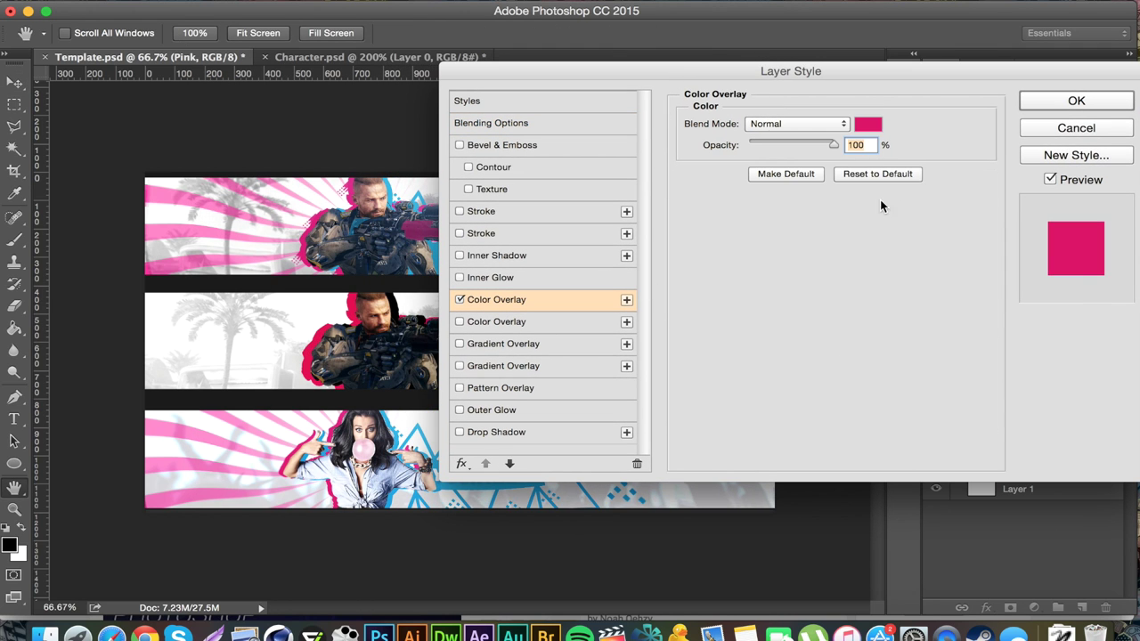
left_click(871, 126)
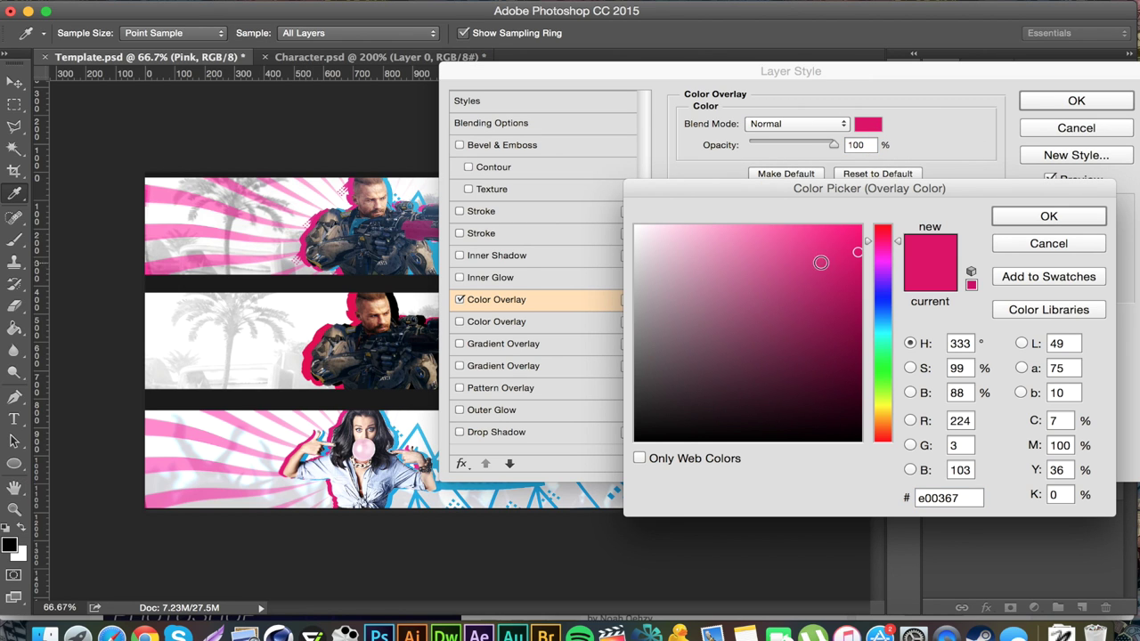
left_click(821, 262)
left_click(816, 269)
left_click_drag(817, 268, 769, 267)
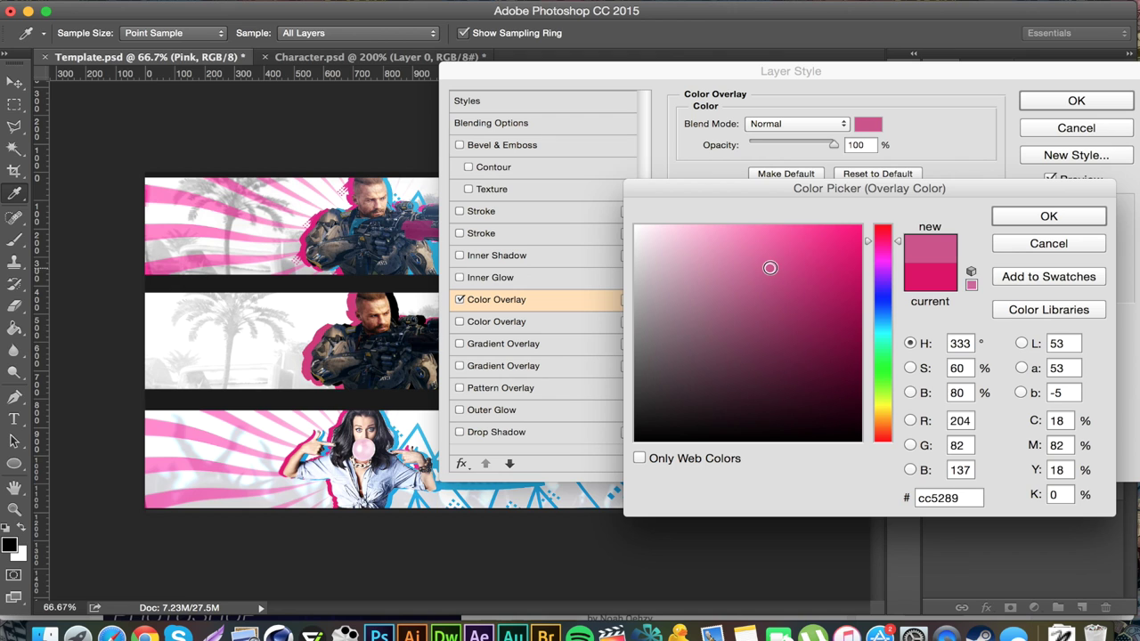
left_click(1049, 217)
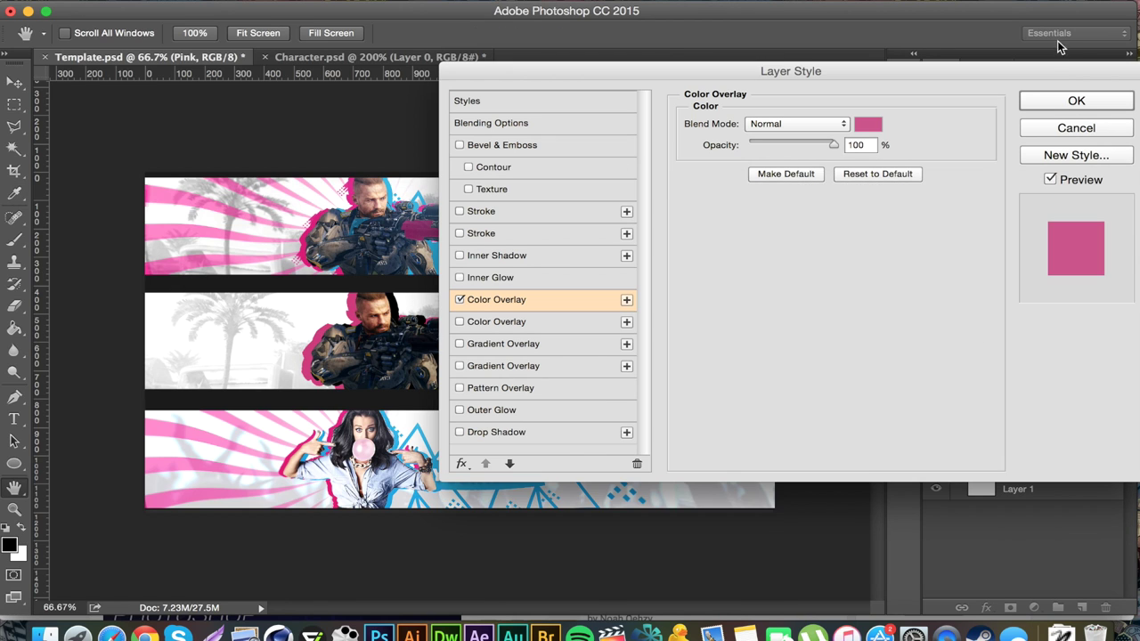
left_click(1073, 102)
right_click(1038, 412)
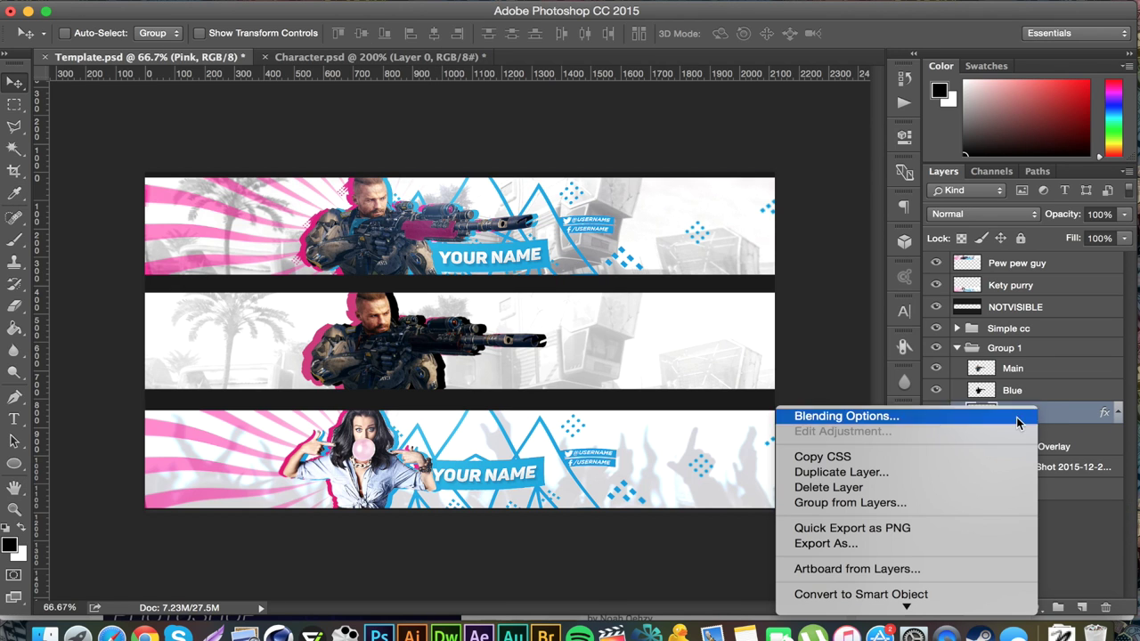
left_click(835, 451)
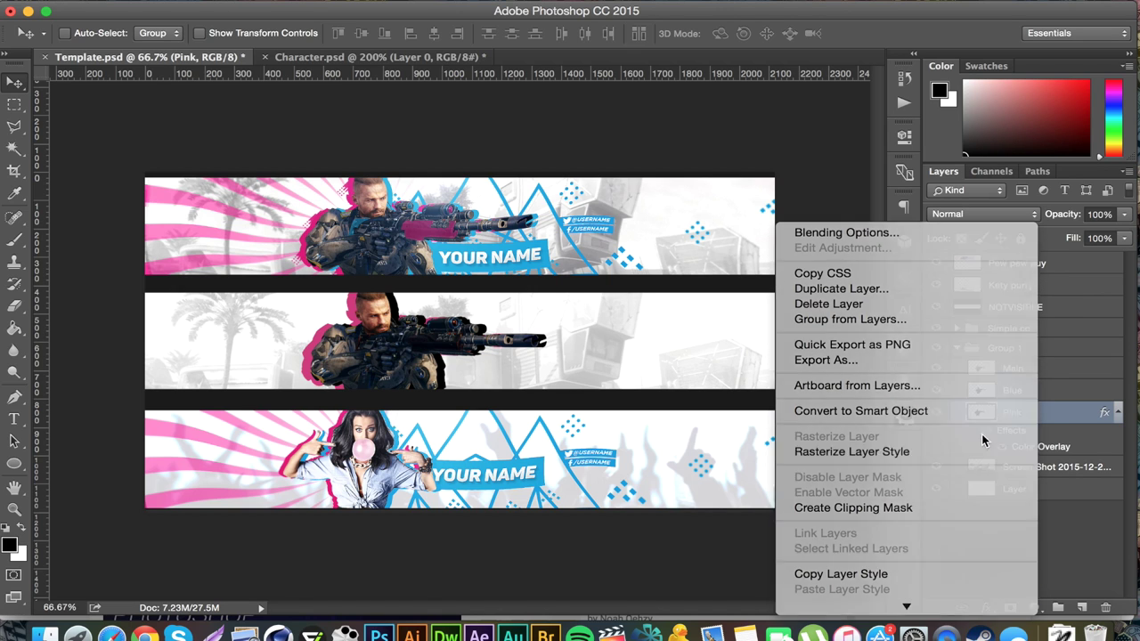
Step: Give the Blue layer a Color Overlay in blue 47b4e1, based on the top banner's blue, and rasterize its layer style
left_click(1069, 390)
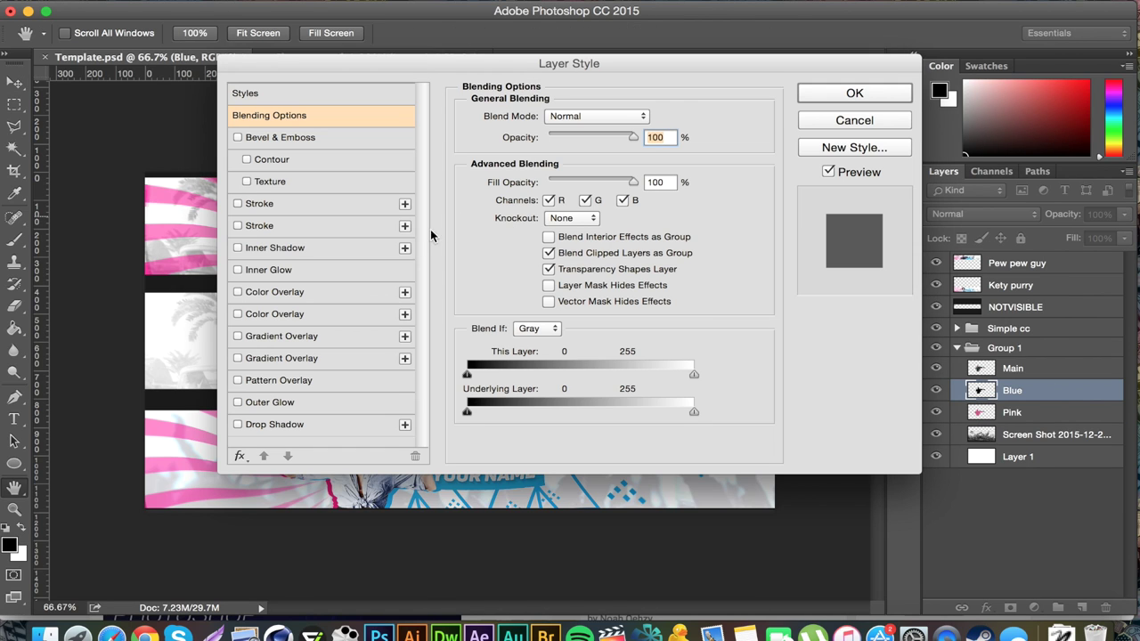
left_click_drag(482, 69, 535, 271)
left_click(460, 428)
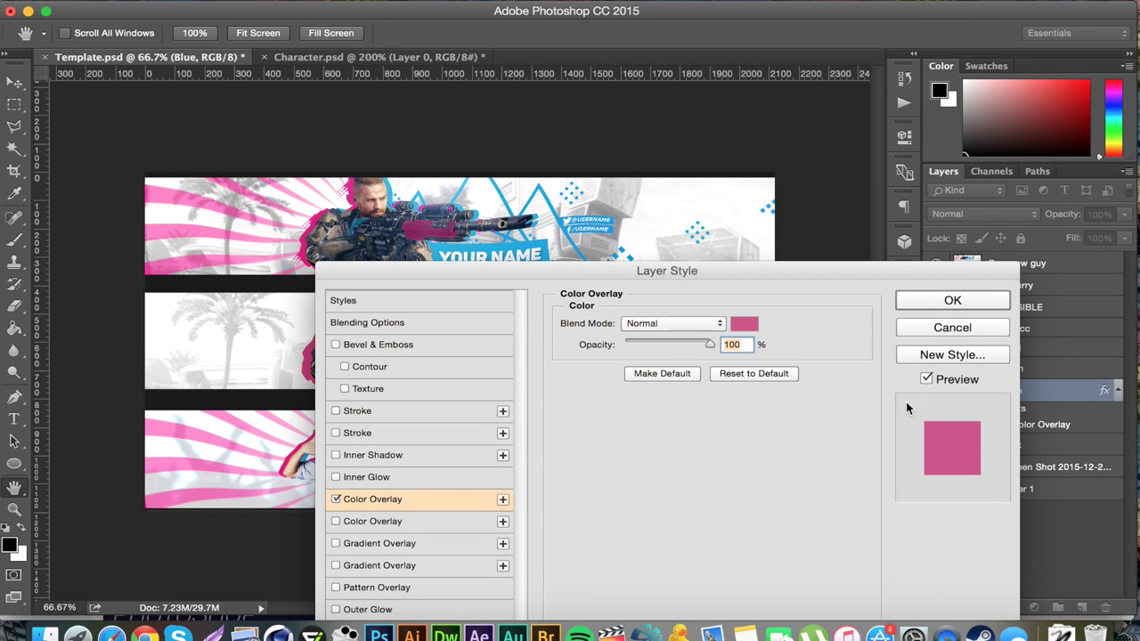
left_click(745, 326)
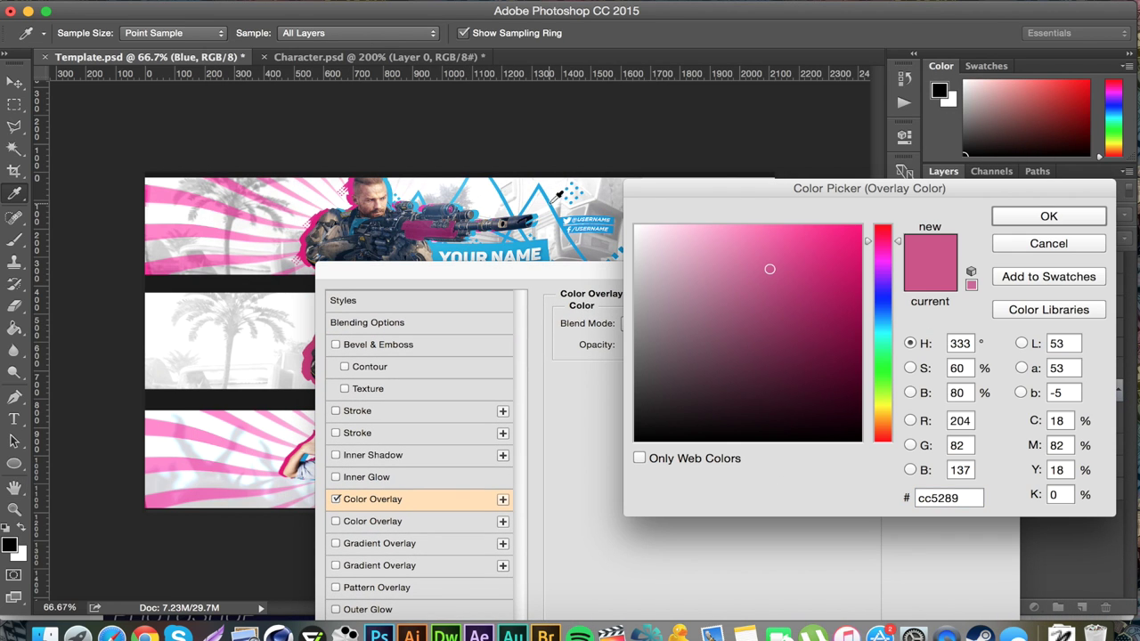
left_click(559, 193)
left_click(790, 250)
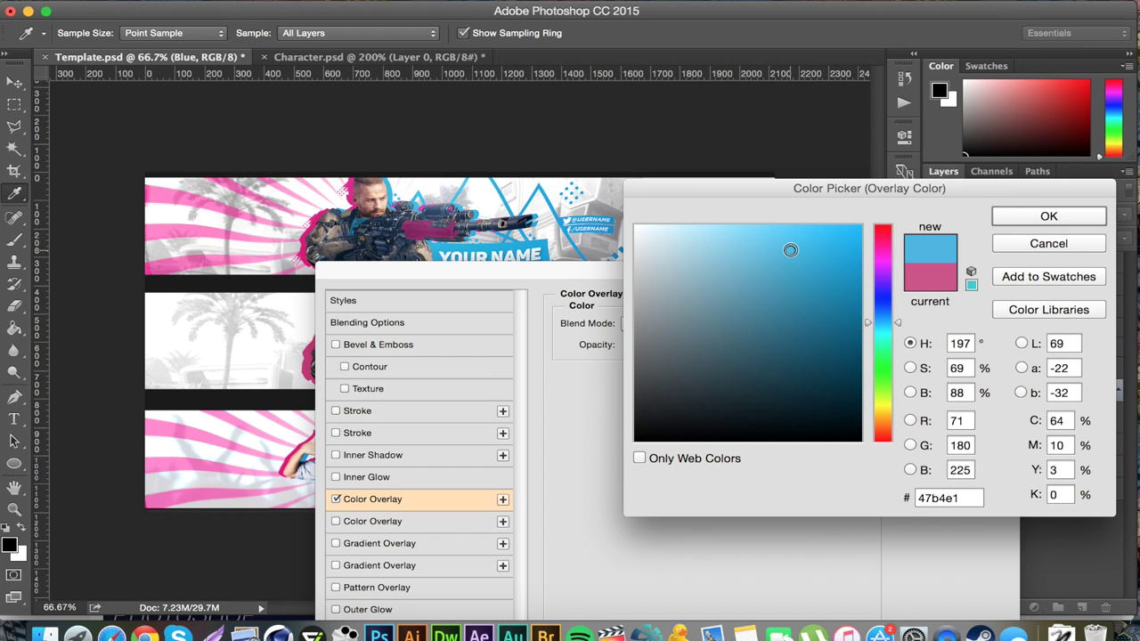
left_click(1029, 218)
left_click(965, 301)
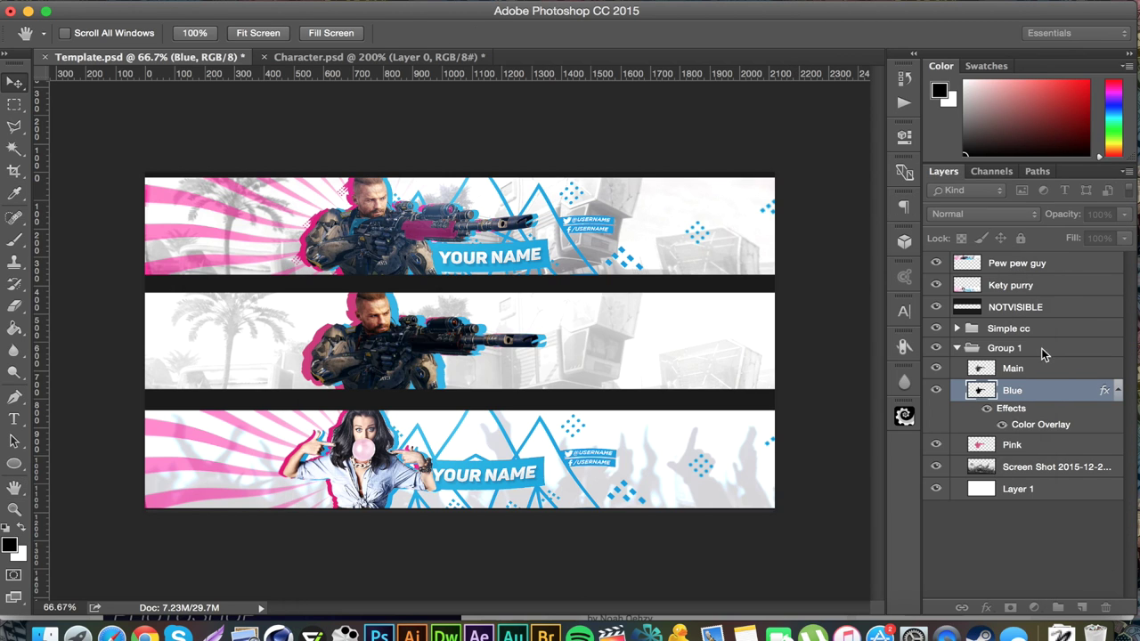
right_click(1064, 390)
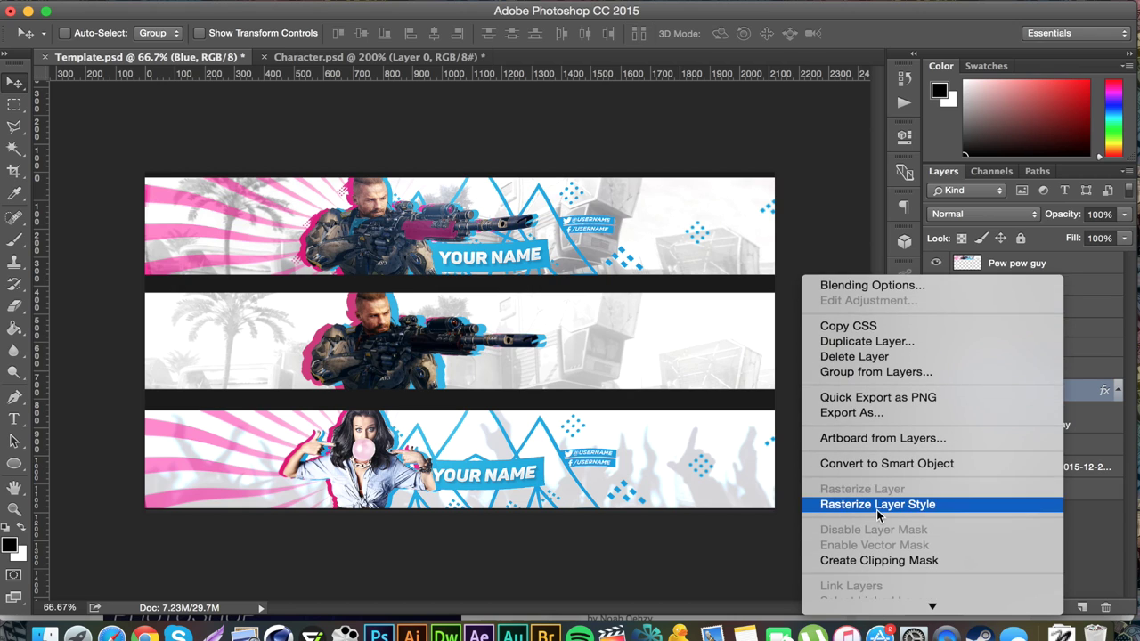
left_click(894, 504)
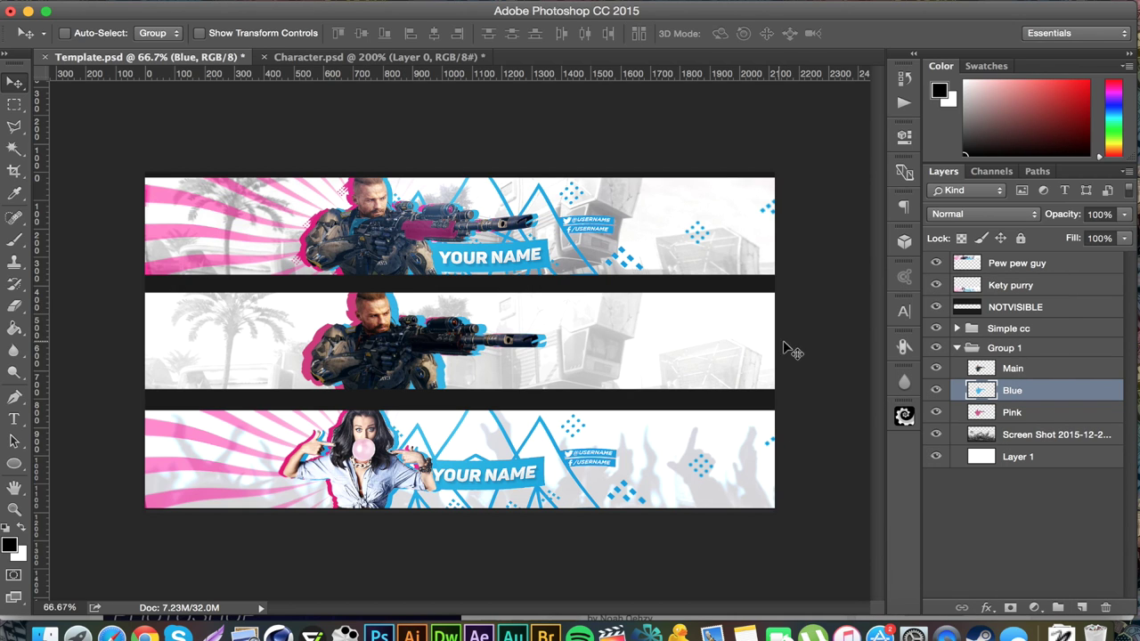
Step: Add a new layer directly above Pink and set the background color to the pink sampled from the soldier's outline
left_click(1040, 414)
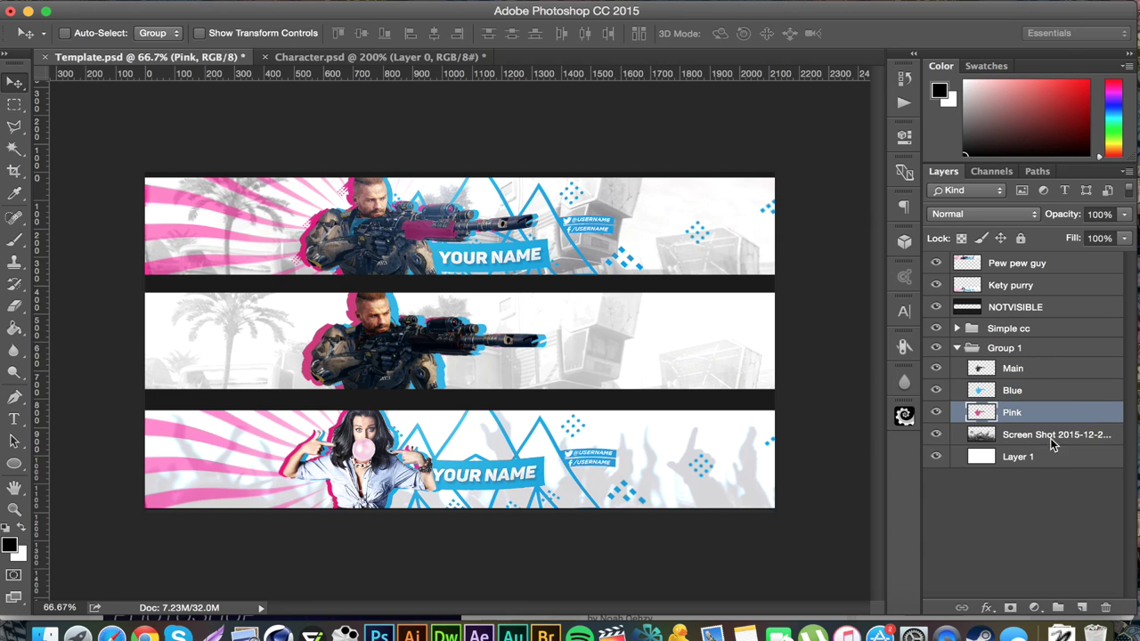
left_click(1081, 607)
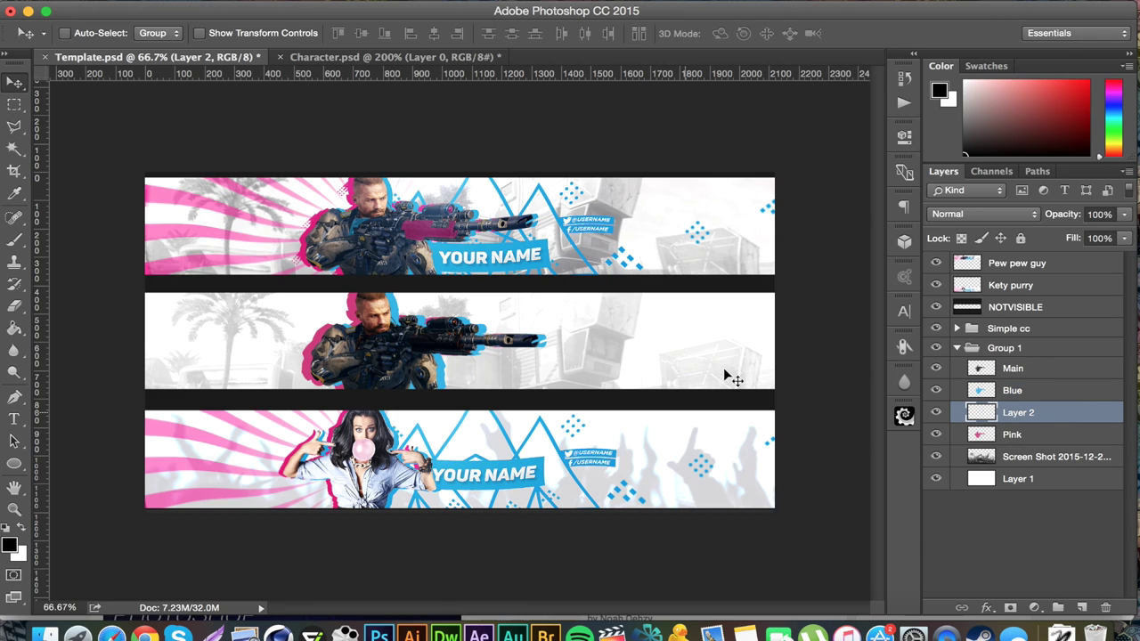
key("super+equal")
key("super+equal")
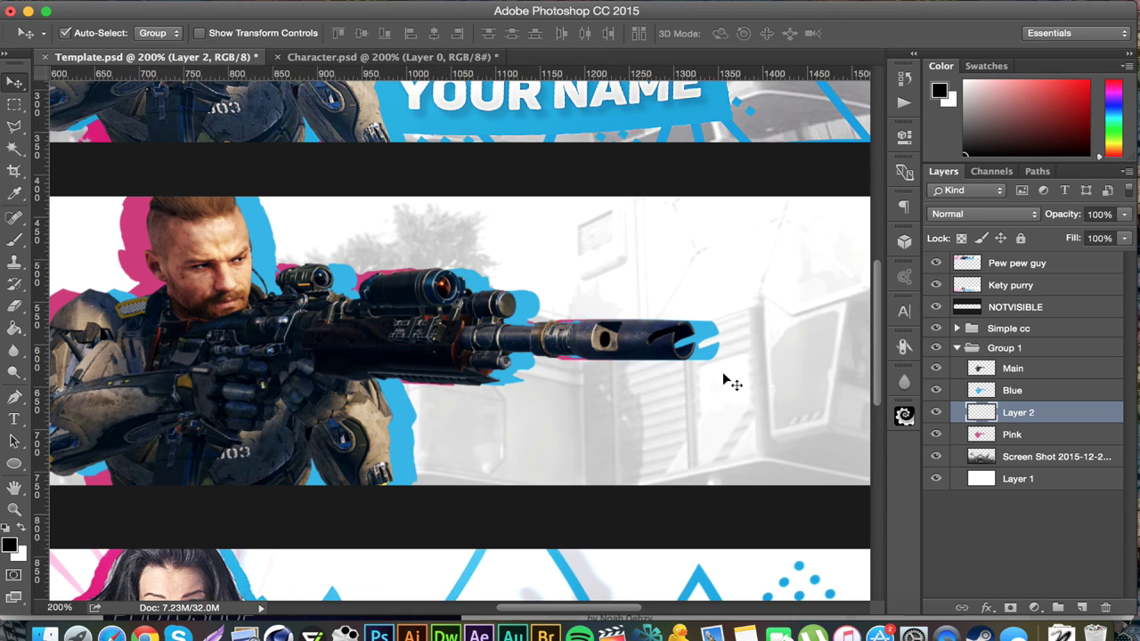
scroll(526, 370, "left", 1)
scroll(525, 370, "left", 10)
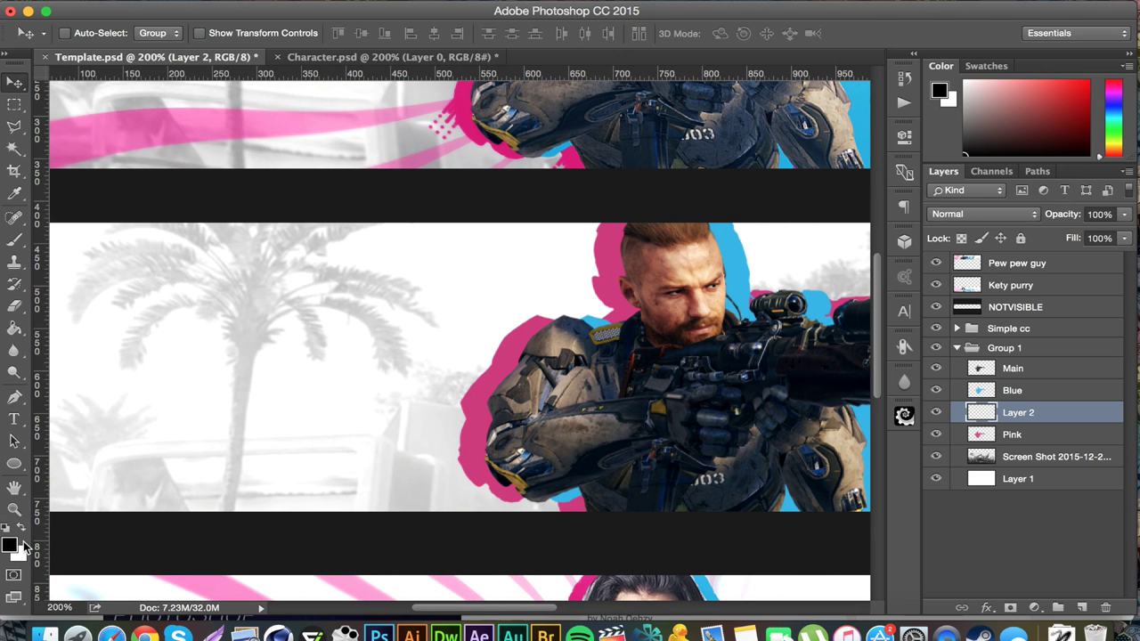
left_click(25, 549)
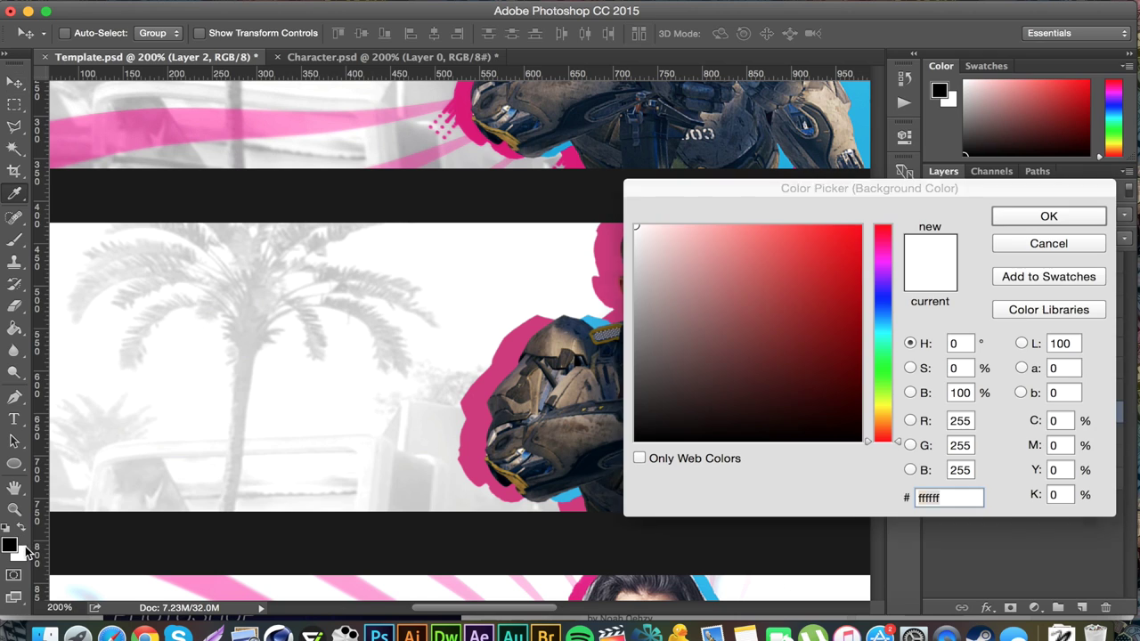
left_click(488, 377)
left_click(1048, 217)
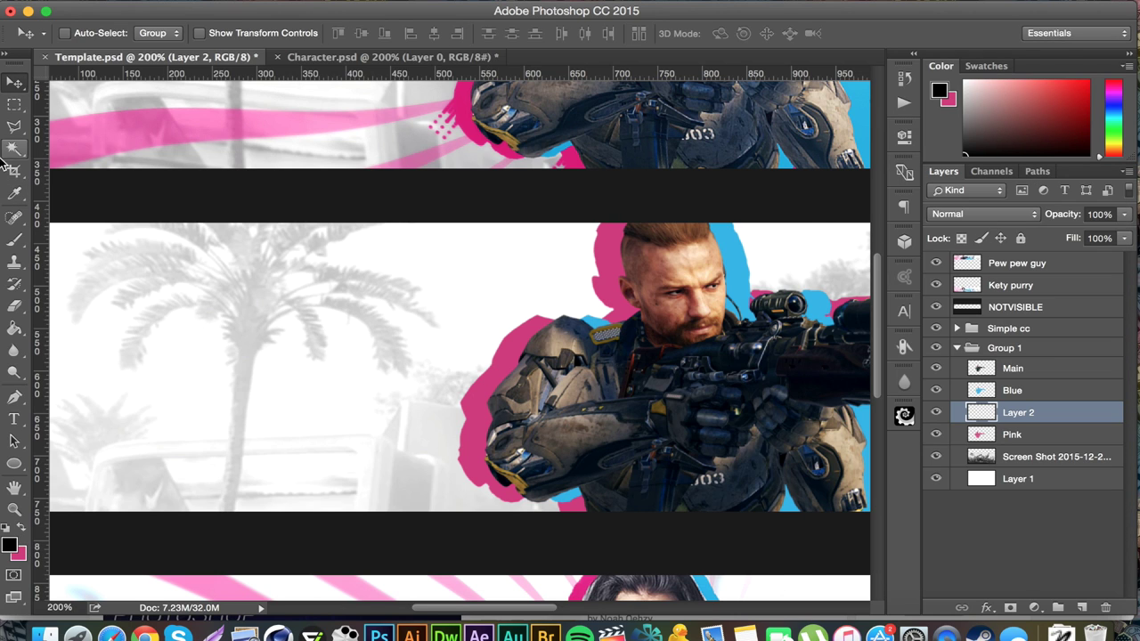
Step: Choose the rain brush tip for the Brush tool and set its size to 121 px
left_click(14, 239)
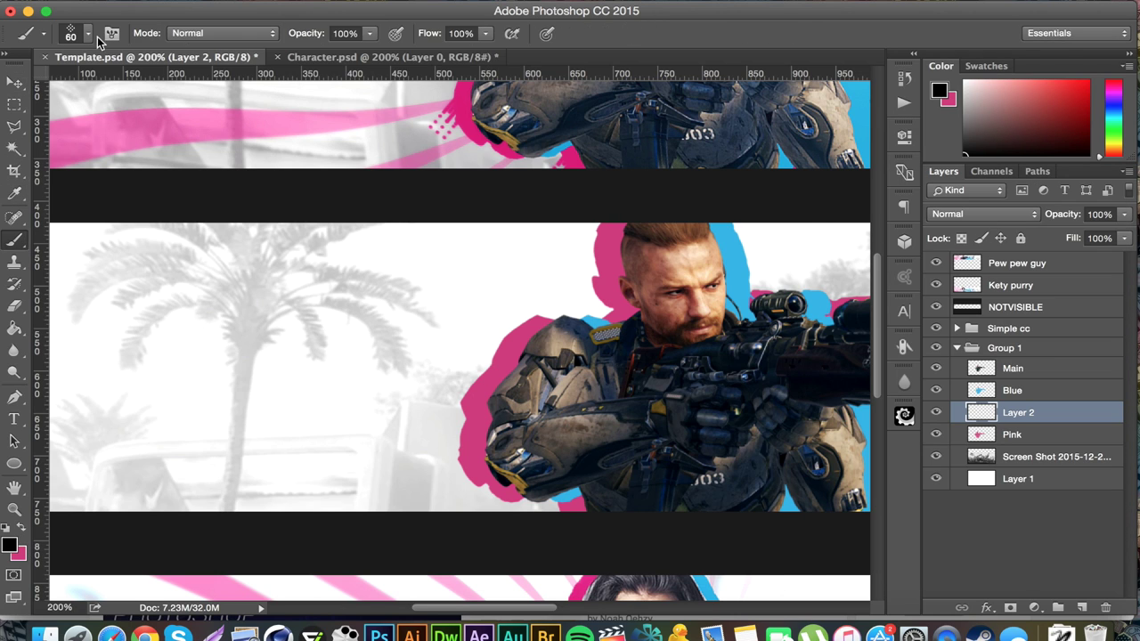
right_click(171, 127)
left_click(326, 429)
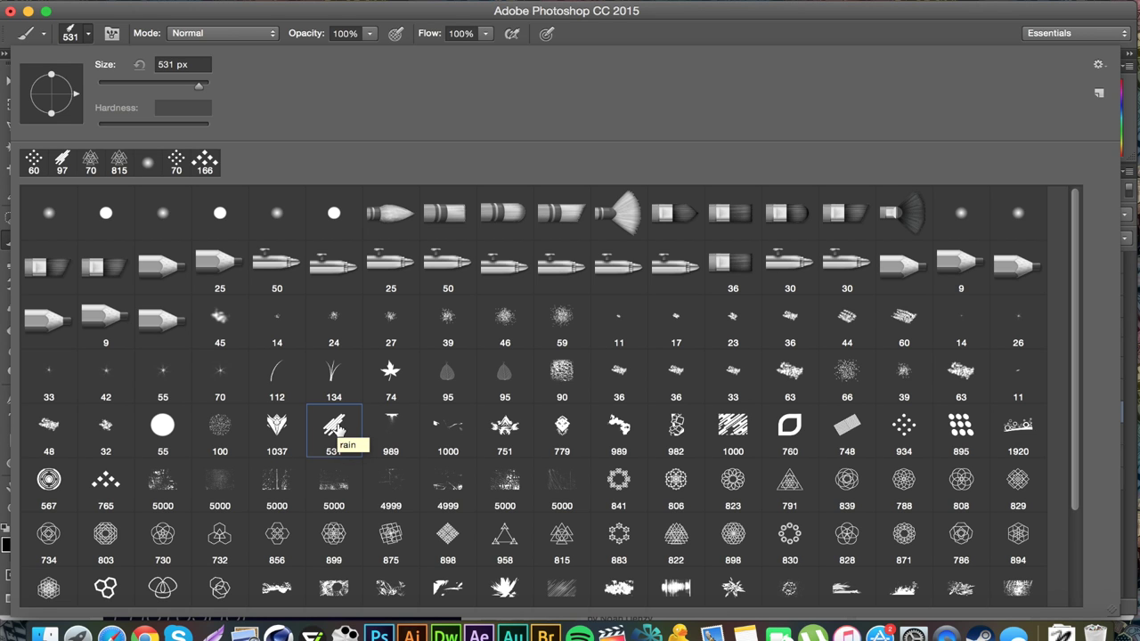
left_click(161, 83)
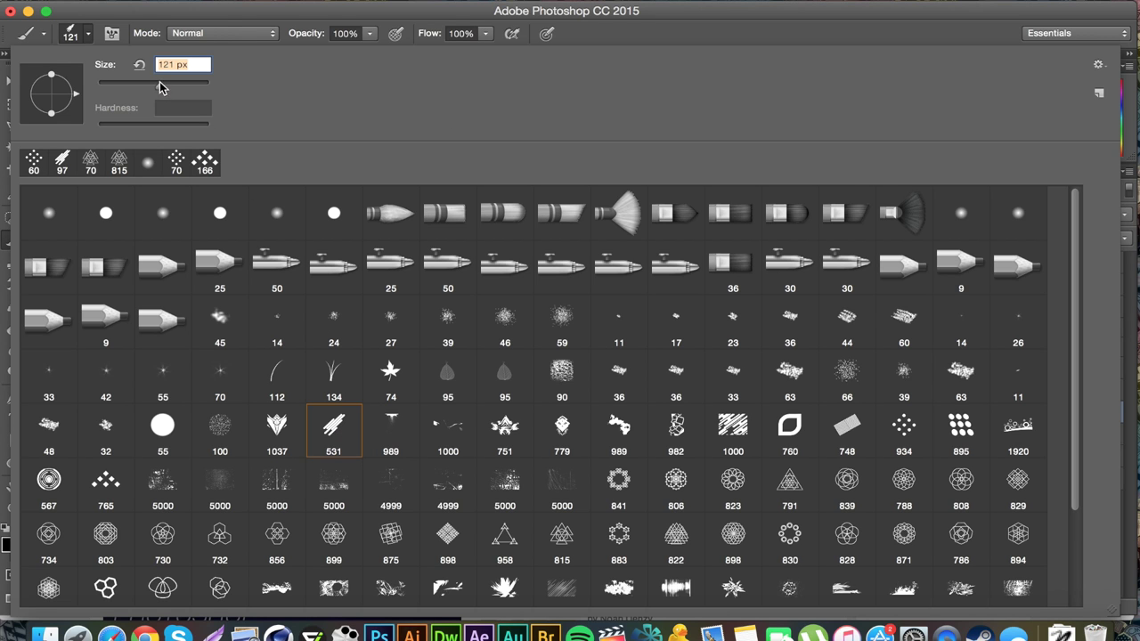
left_click(220, 18)
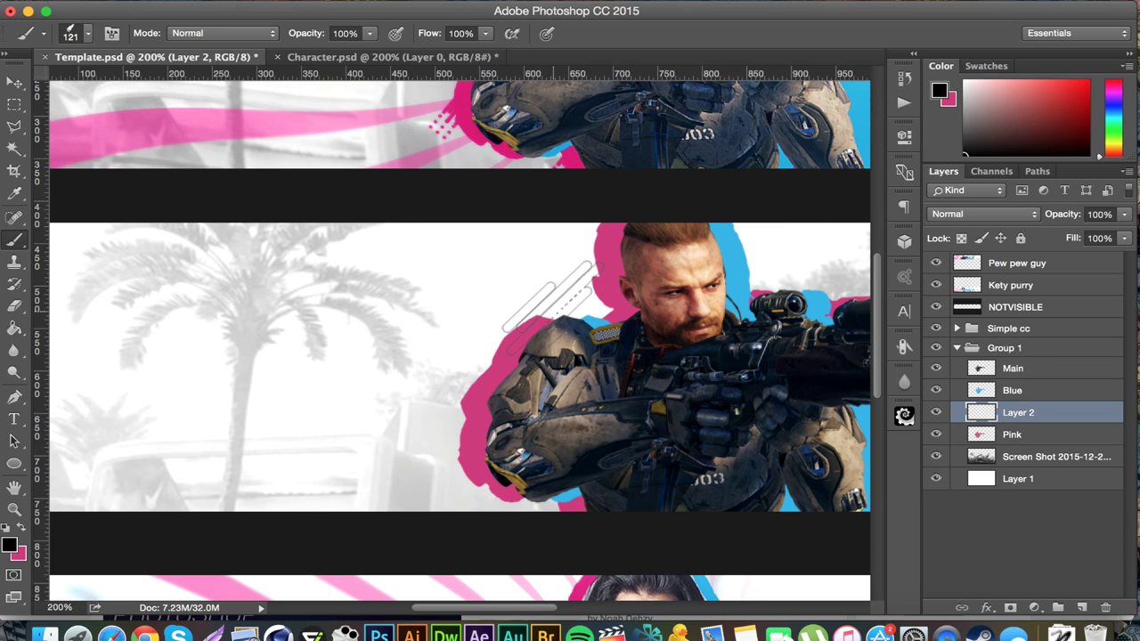
Step: Reduce the rain brush to 45 px and stamp it once in black at the pink outline's edge beside the soldier's head
key("bracketleft")
key("bracketleft")
key("bracketleft")
key("bracketleft")
key("bracketleft")
key("bracketleft")
key("bracketleft")
key("bracketleft")
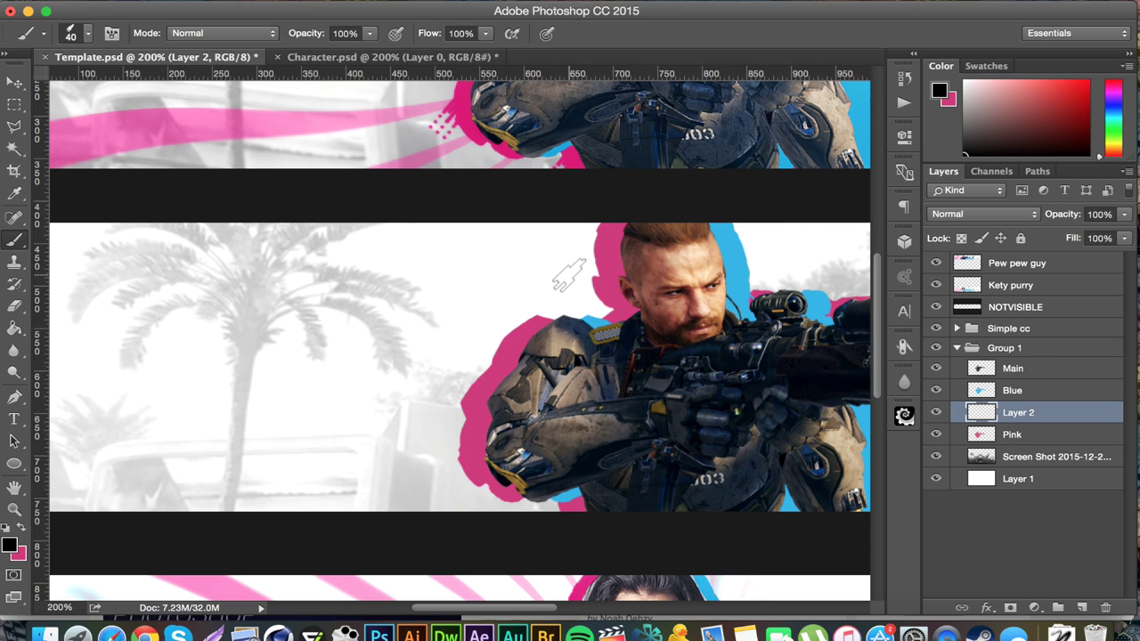
key("bracketright")
key("bracketright")
key("bracketright")
left_click(597, 246)
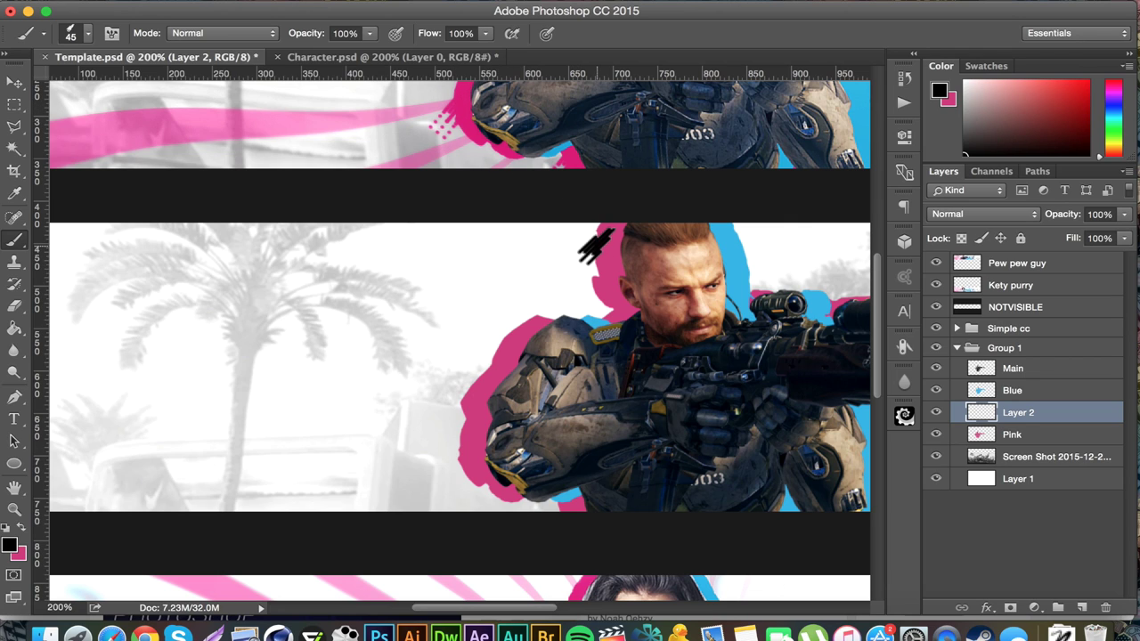
Step: Undo the black stamp and stamp the rain brush in pink along the soldier's outline beside the head, shoulder and arm
key("super+z")
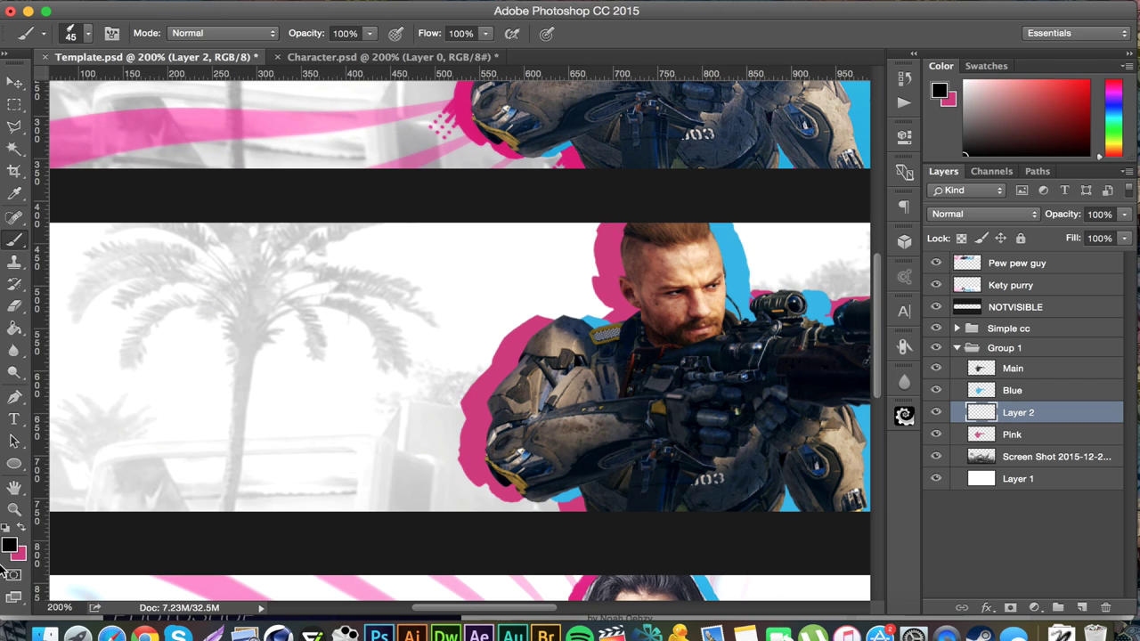
left_click(25, 526)
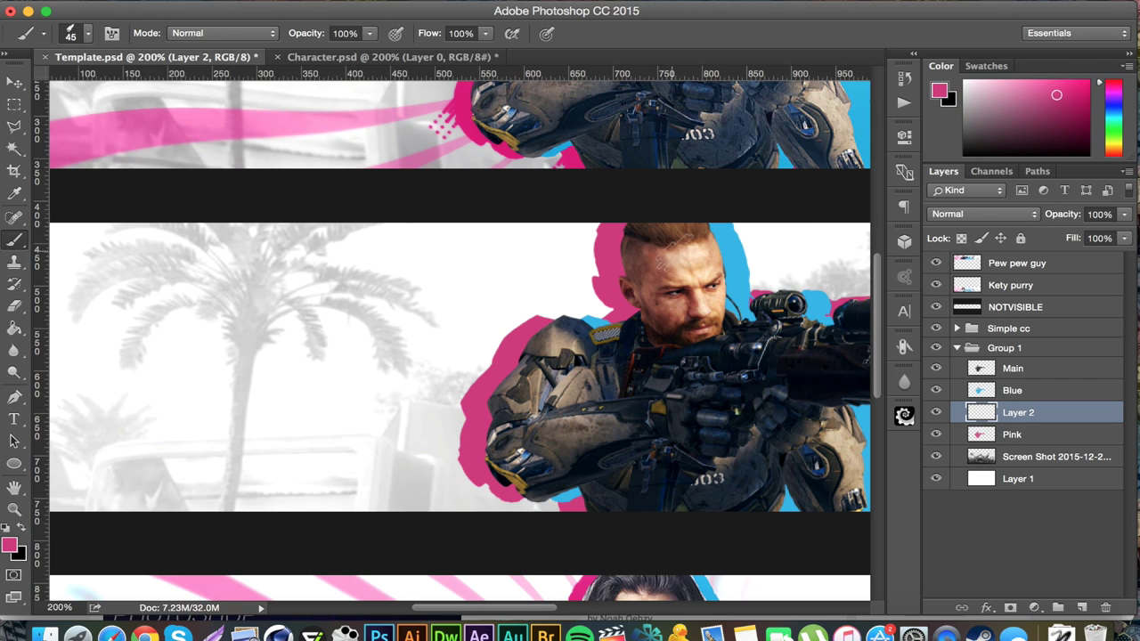
left_click(595, 243)
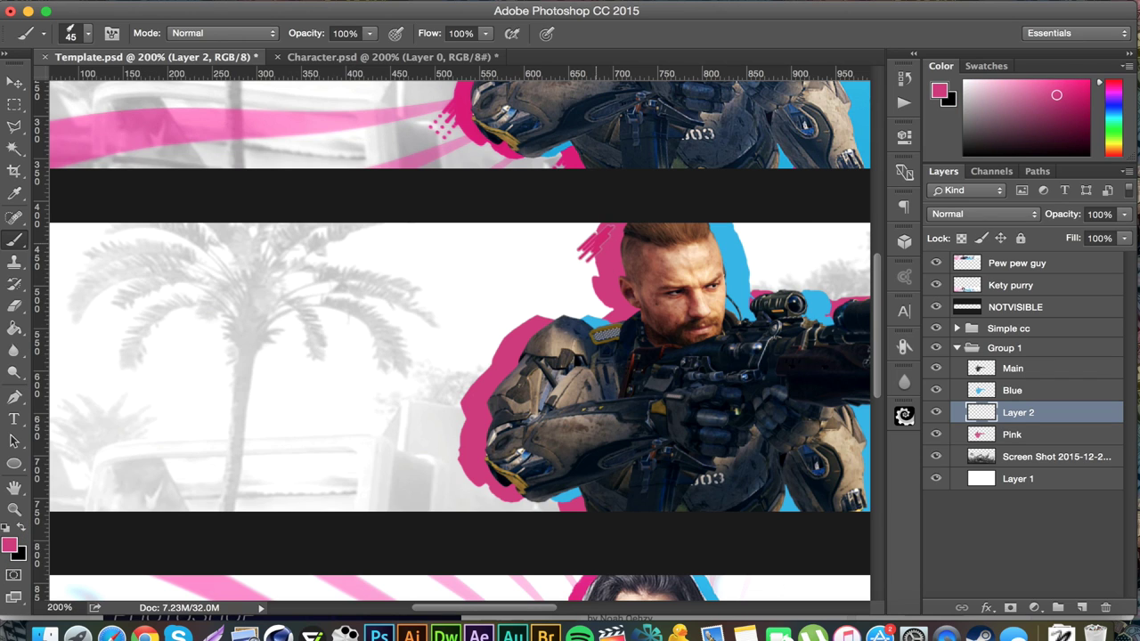
left_click(505, 337)
left_click(461, 410)
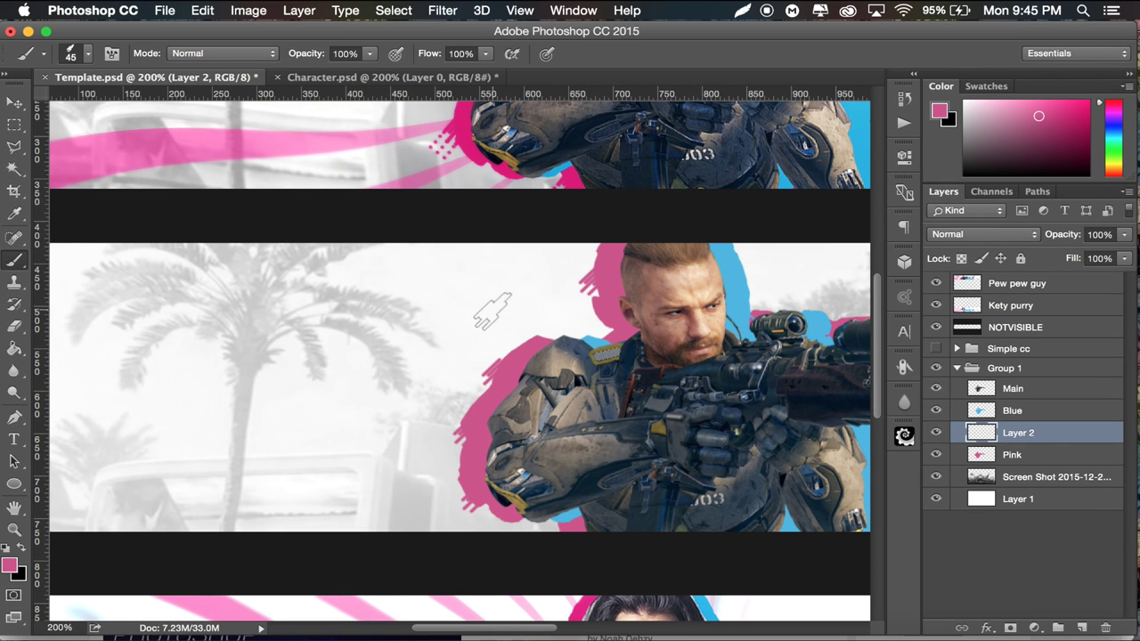
Step: Choose the 934 px diamond-shaped dot pattern as the brush tip and reduce its size to 150 px
left_click(88, 55)
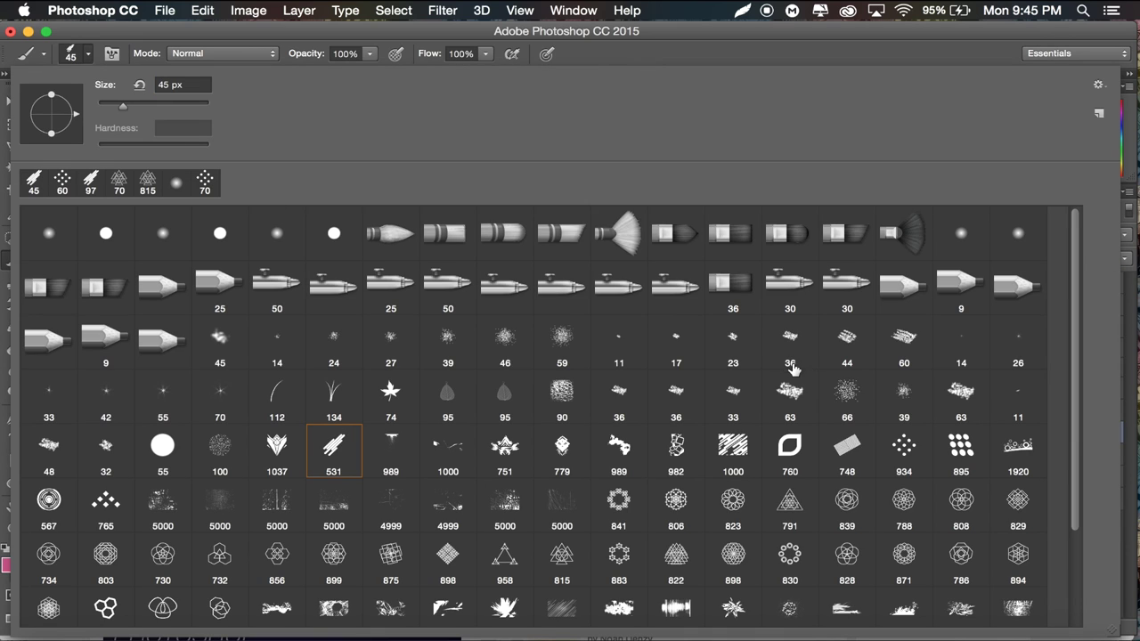
left_click(899, 445)
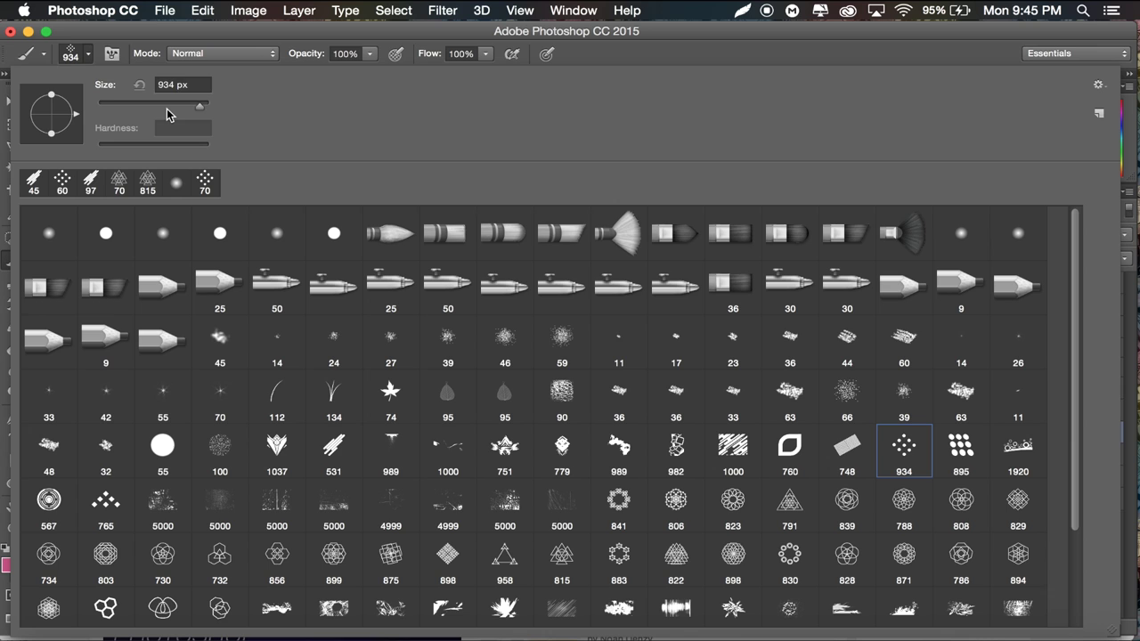
left_click(166, 105)
left_click(353, 38)
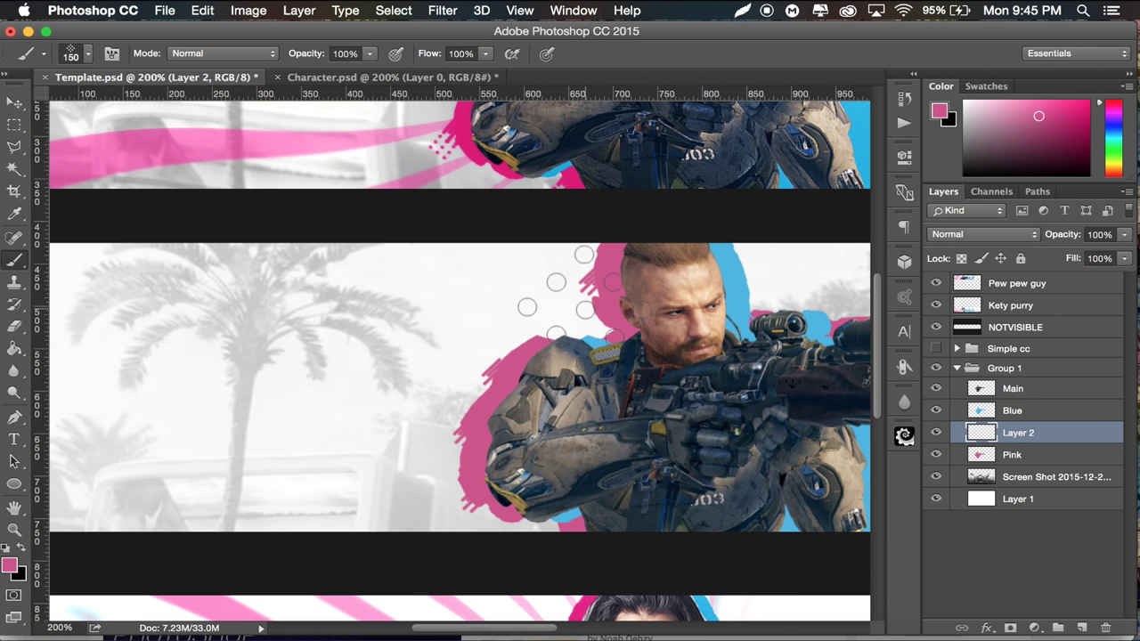
Step: Reduce the dot brush to 25 px and stamp small pink dot clusters at the outline beside the soldier's head and arm
key("bracketleft")
key("bracketleft")
key("bracketleft")
key("bracketleft")
key("bracketleft")
key("bracketleft")
key("bracketleft")
key("bracketleft")
key("bracketleft")
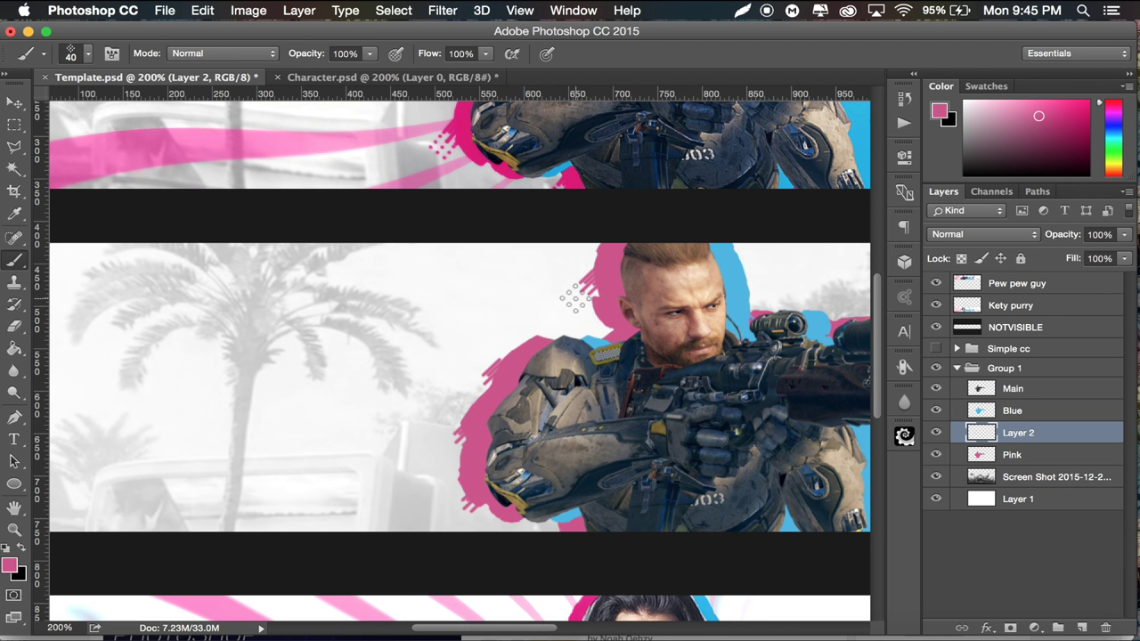
key("bracketleft")
key("super+r")
key("super+minus")
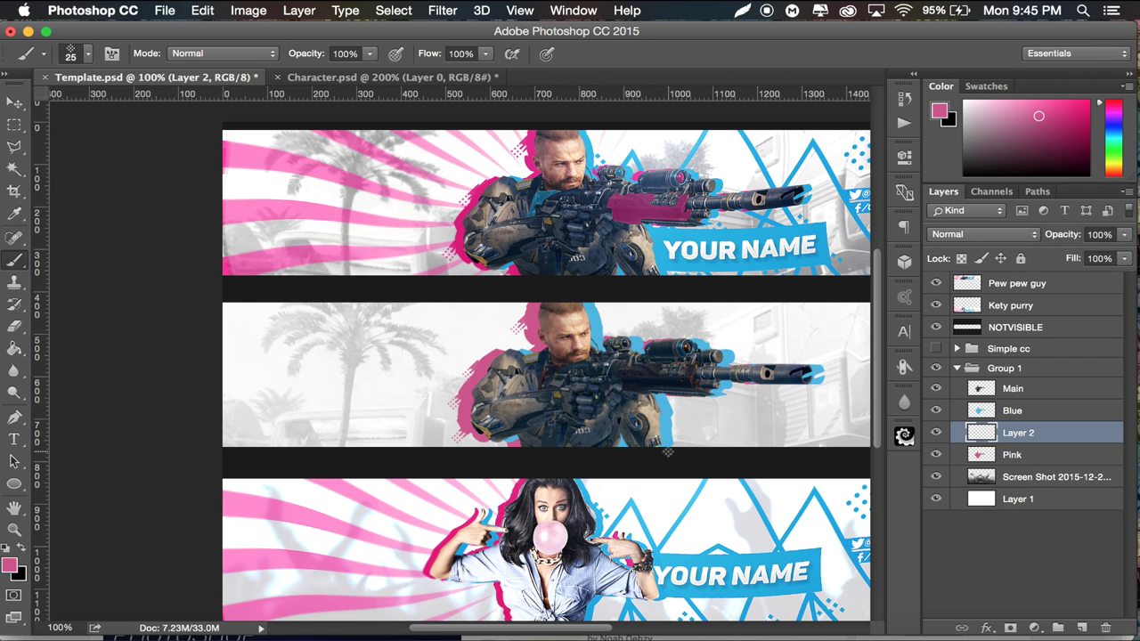
Step: Select the Screen Shot layer and set the Custom Shape tool to the circular shape of radiating rays
left_click(1020, 478)
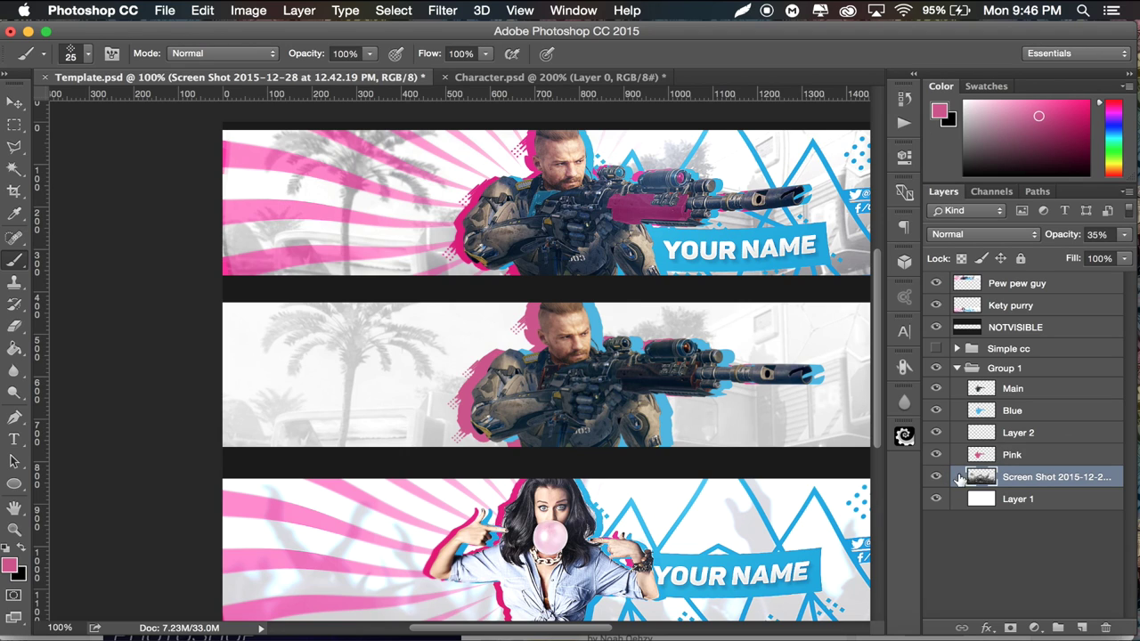
left_click(14, 483)
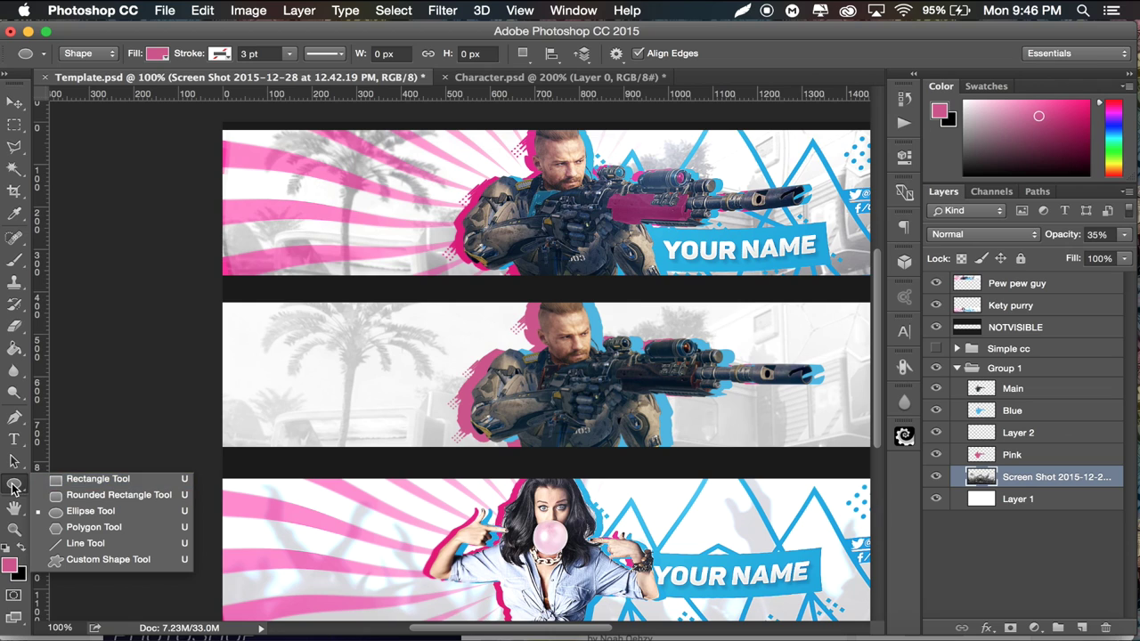
left_click(116, 559)
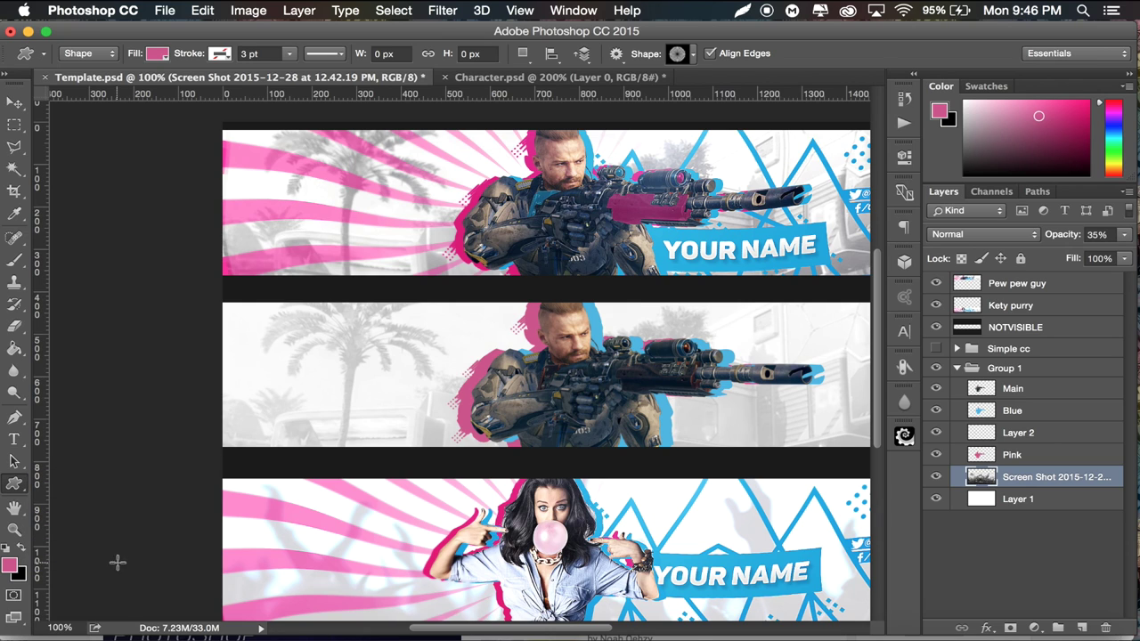
left_click(695, 55)
scroll(748, 263, "down", 4)
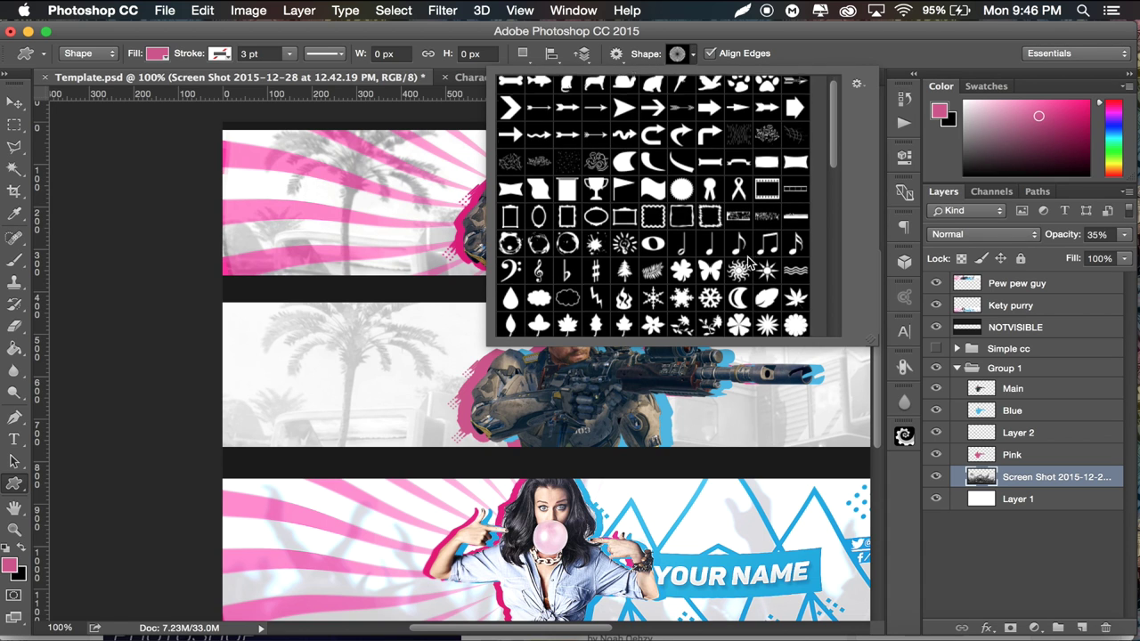
scroll(750, 129, "down", 10)
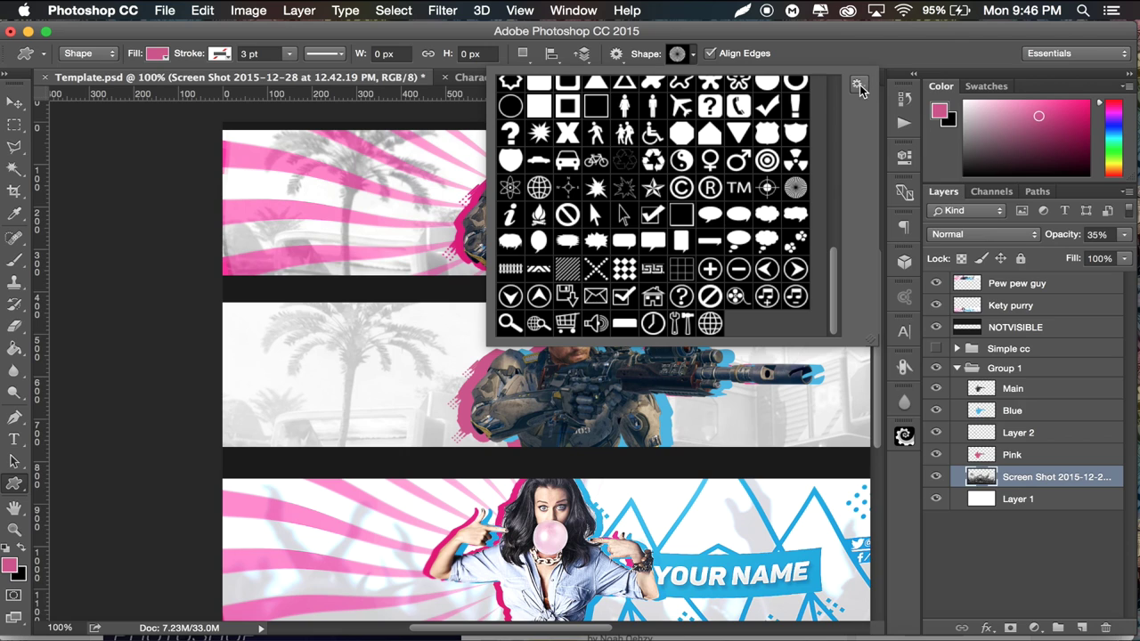
left_click(859, 87)
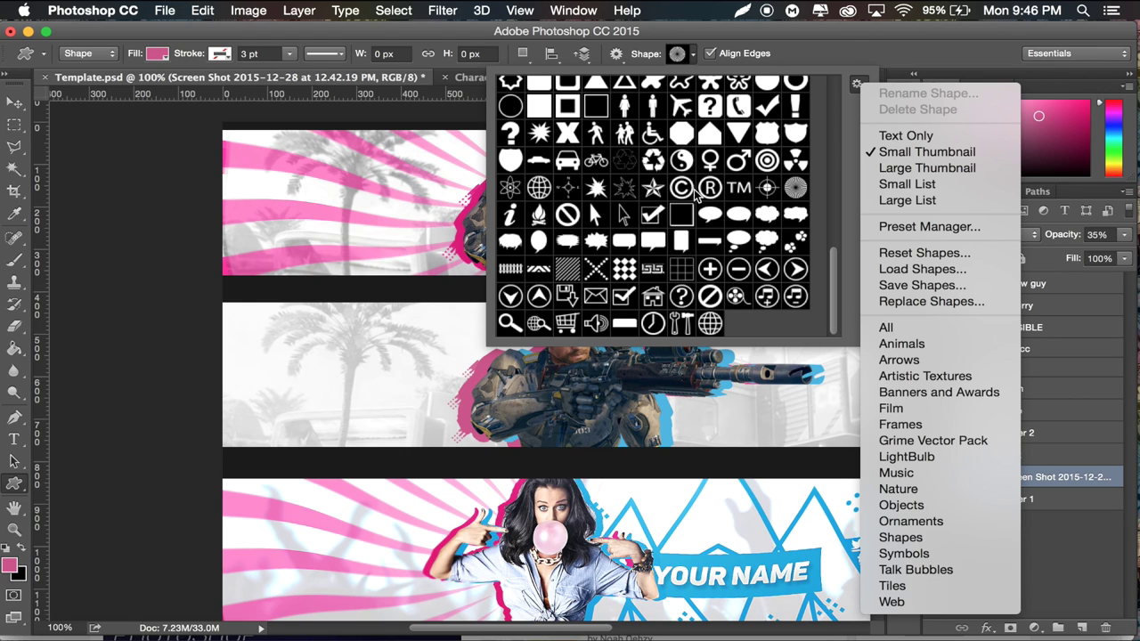
left_click(795, 188)
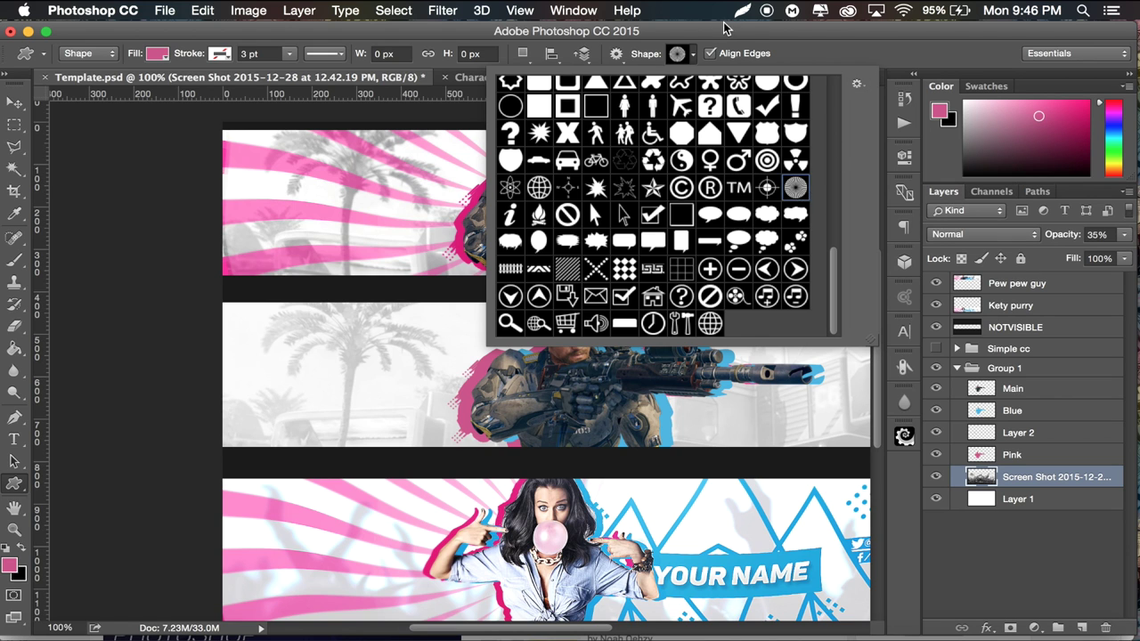
left_click(724, 30)
Step: Draw the pink ray shape about 2958 px wide, centred on the middle banner's soldier, and rasterize its layer
key("super+minus")
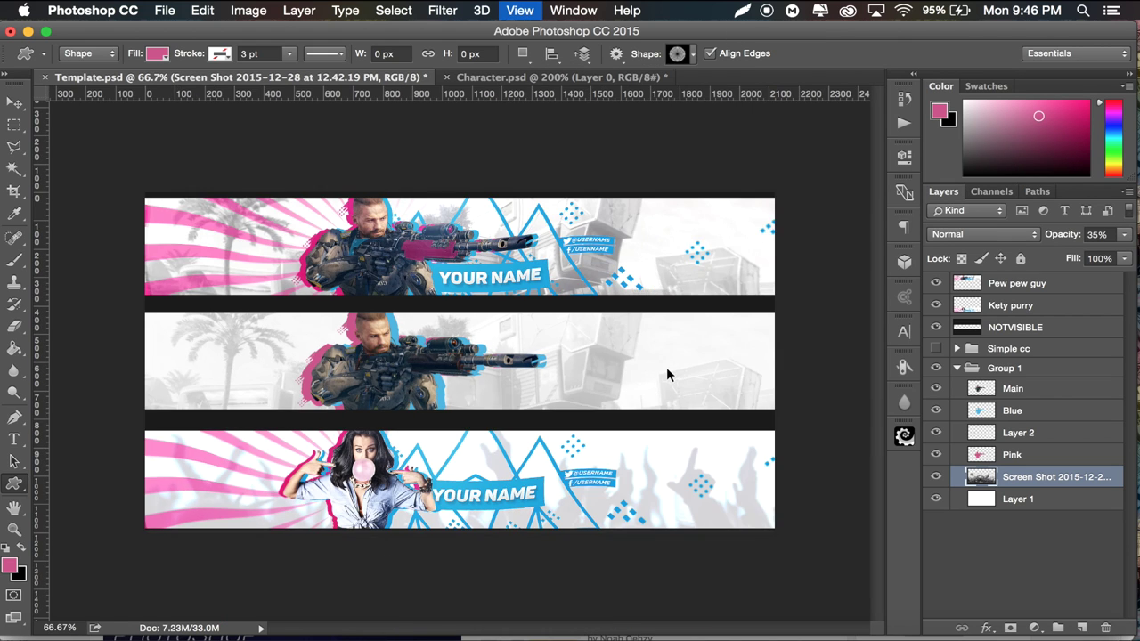
key("super+minus")
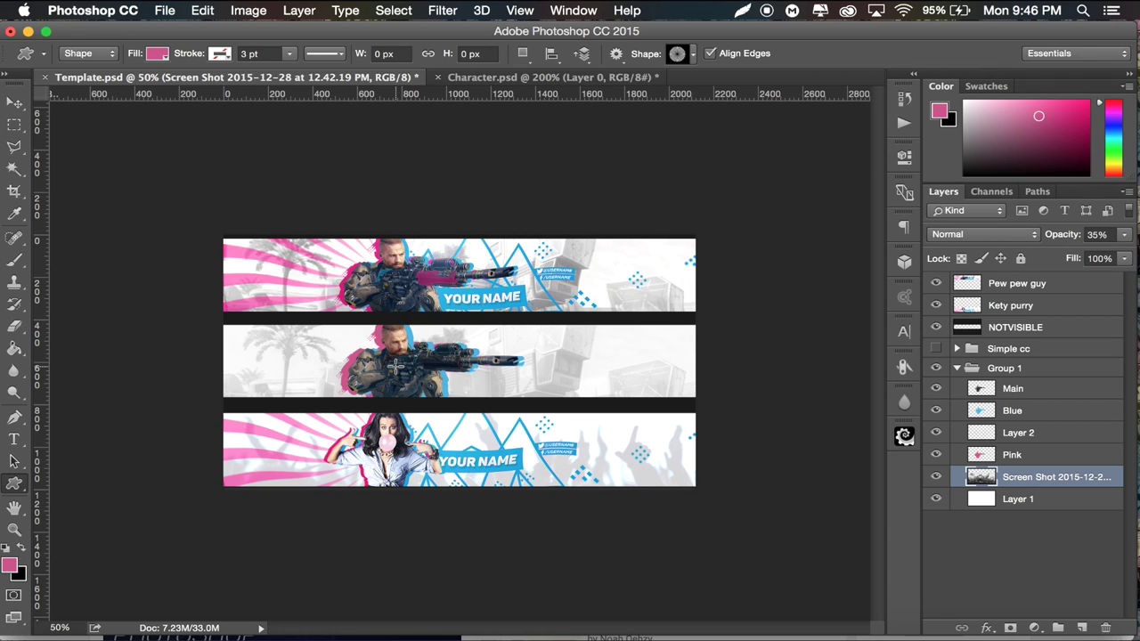
left_click_drag(395, 365, 1019, 615)
right_click(1023, 476)
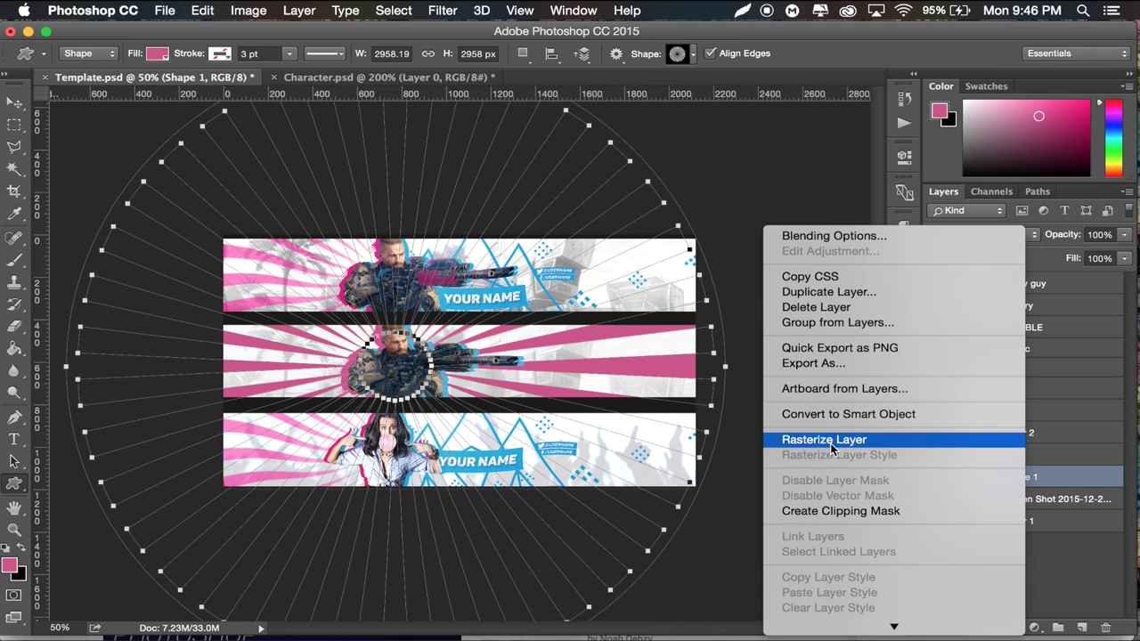
left_click(823, 436)
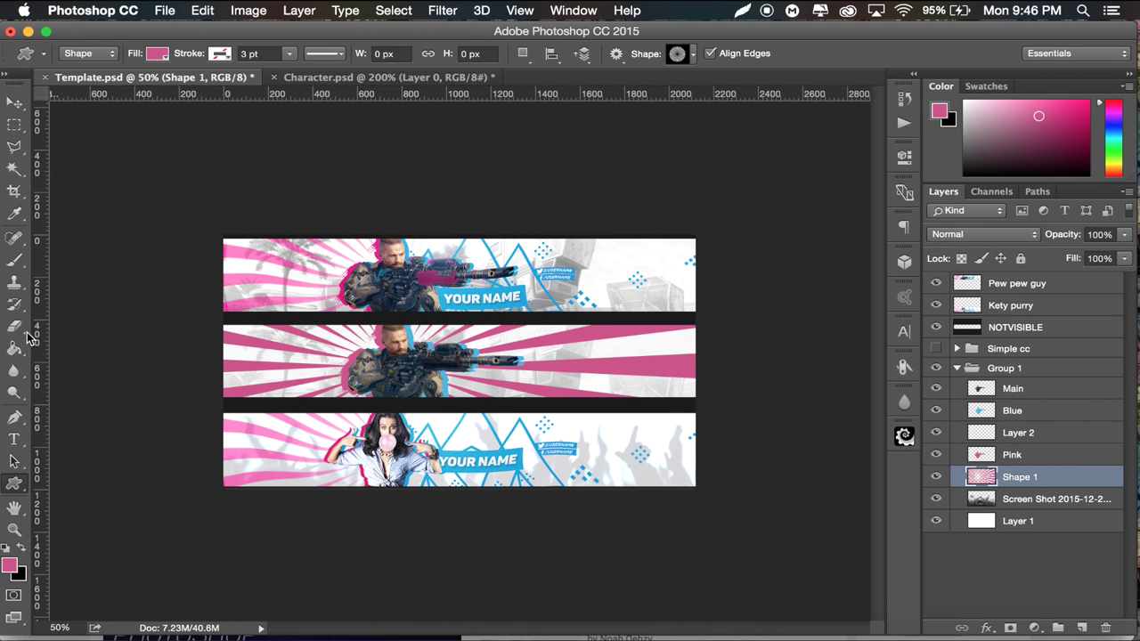
Step: Erase the rays on the rifle side of the soldier with an 800 px eraser and set the Shape 1 layer's opacity to 56%
left_click(14, 326)
key("bracketleft")
key("bracketleft")
key("bracketleft")
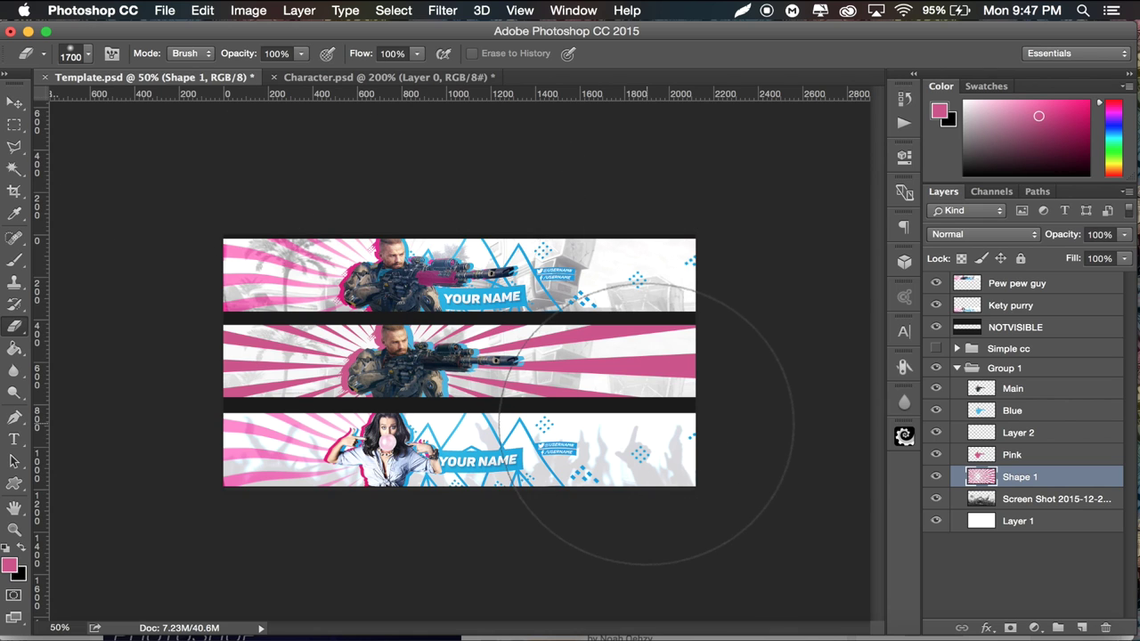
key("bracketleft")
key("bracketleft")
key("bracketleft")
key("bracketleft")
key("bracketleft")
key("bracketleft")
mouse_move(508, 356)
left_mouse_down()
mouse_move(467, 331)
mouse_move(464, 360)
mouse_move(461, 306)
mouse_move(483, 313)
mouse_move(487, 351)
mouse_move(547, 345)
mouse_move(576, 397)
mouse_move(631, 340)
mouse_move(682, 318)
mouse_move(700, 373)
left_mouse_up()
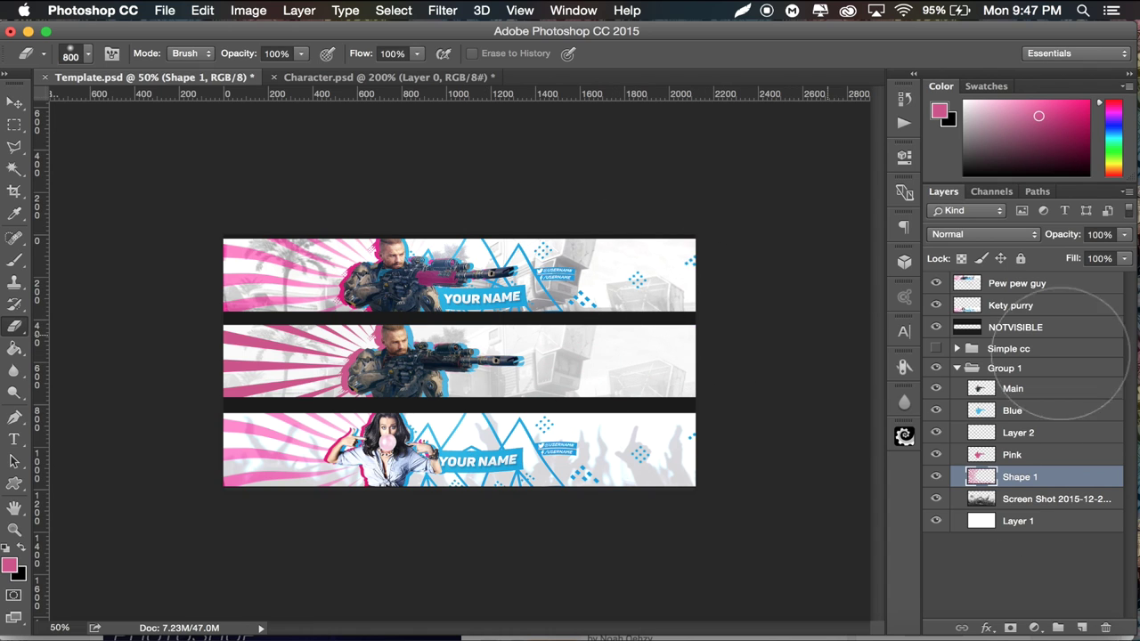
left_click_drag(1075, 241, 1031, 231)
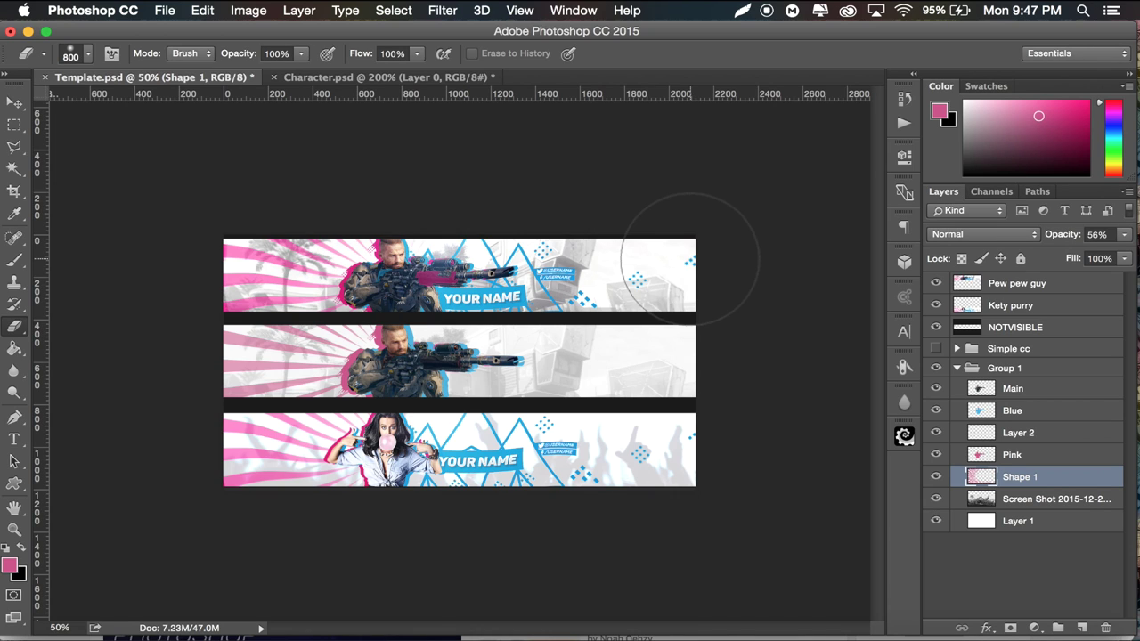
Step: Set the foreground color to the blue sampled from the outline around the middle banner's rifle
key("super+equal")
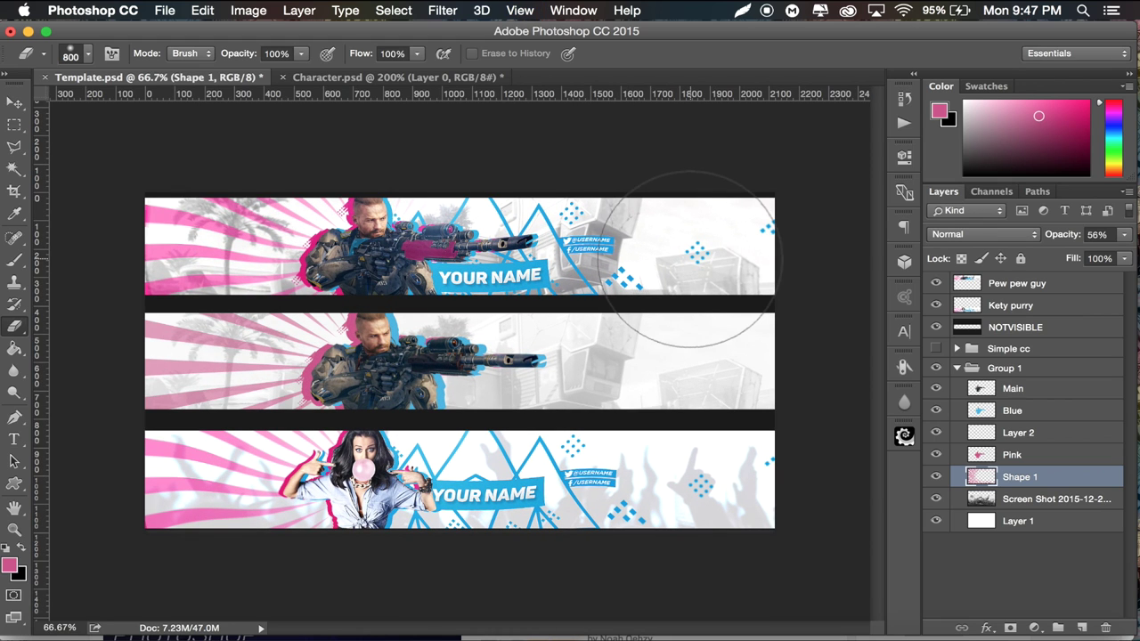
left_click(20, 547)
left_click(12, 567)
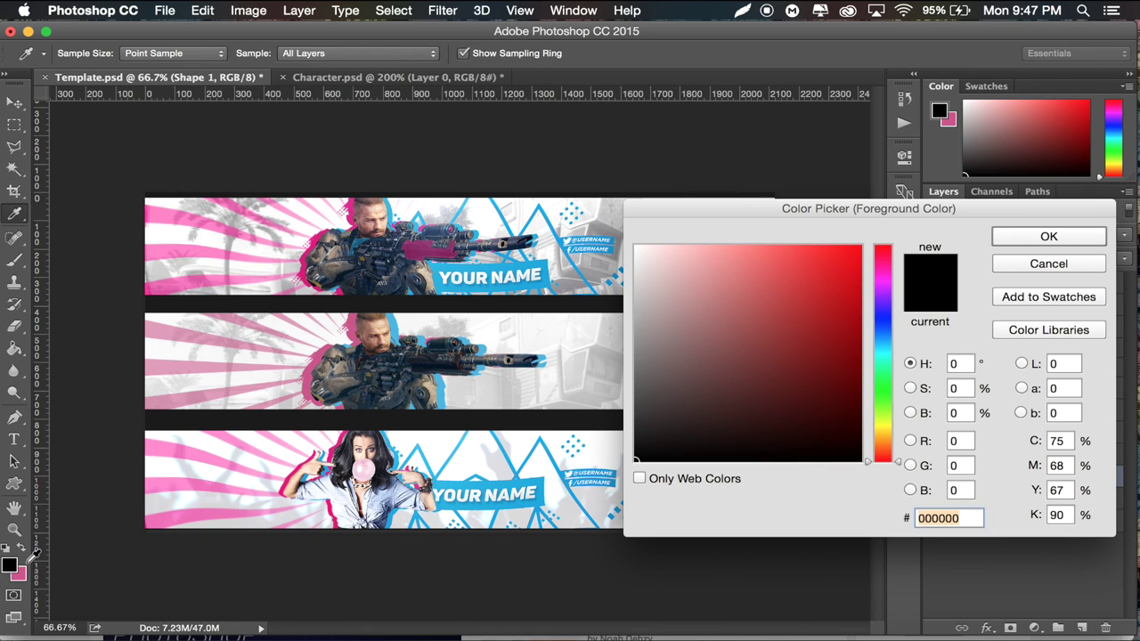
left_click(486, 351)
left_click(1042, 237)
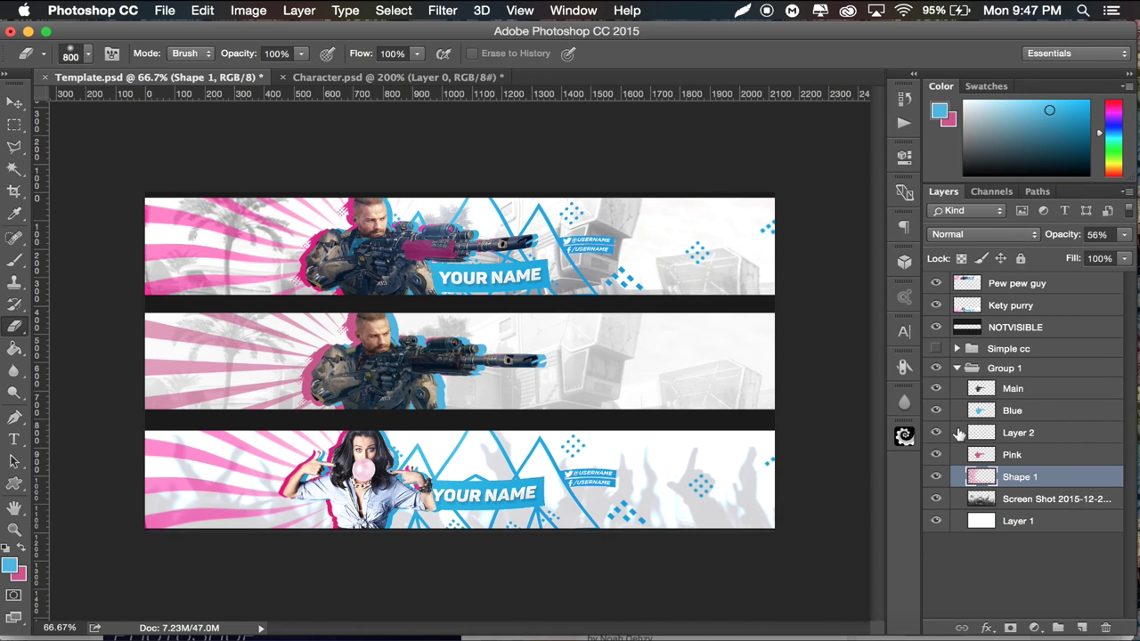
Step: Add a new layer above Blue and stamp the 815 px overlapping-triangles brush once in blue behind the soldier's rifle
left_click(1013, 410)
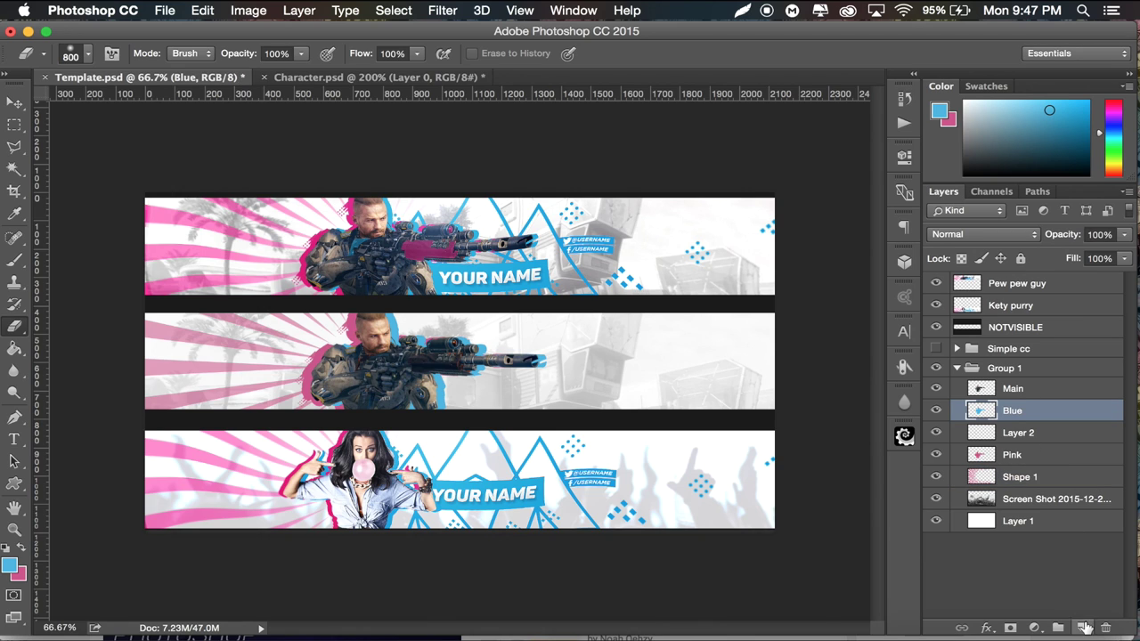
left_click(1083, 628)
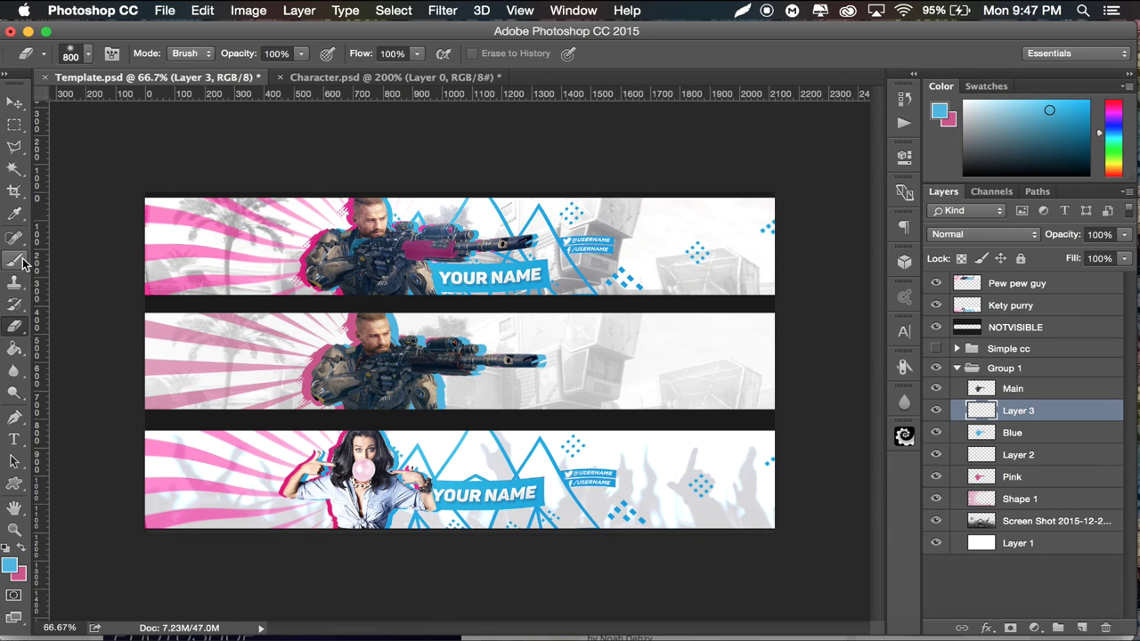
key("b")
left_click(89, 55)
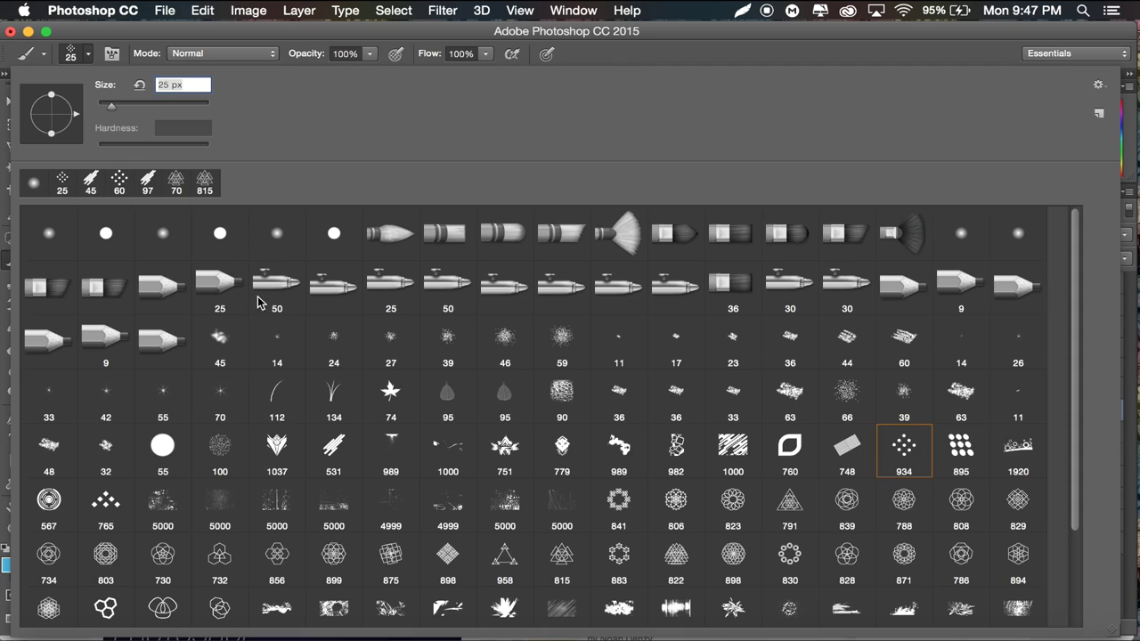
left_click(569, 561)
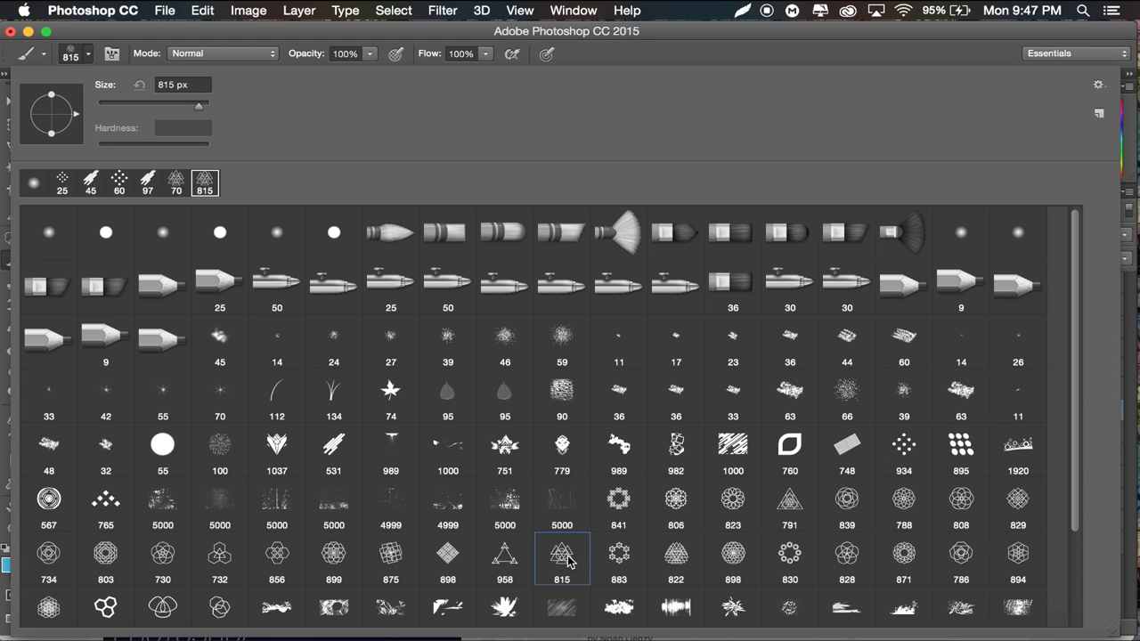
left_click(399, 36)
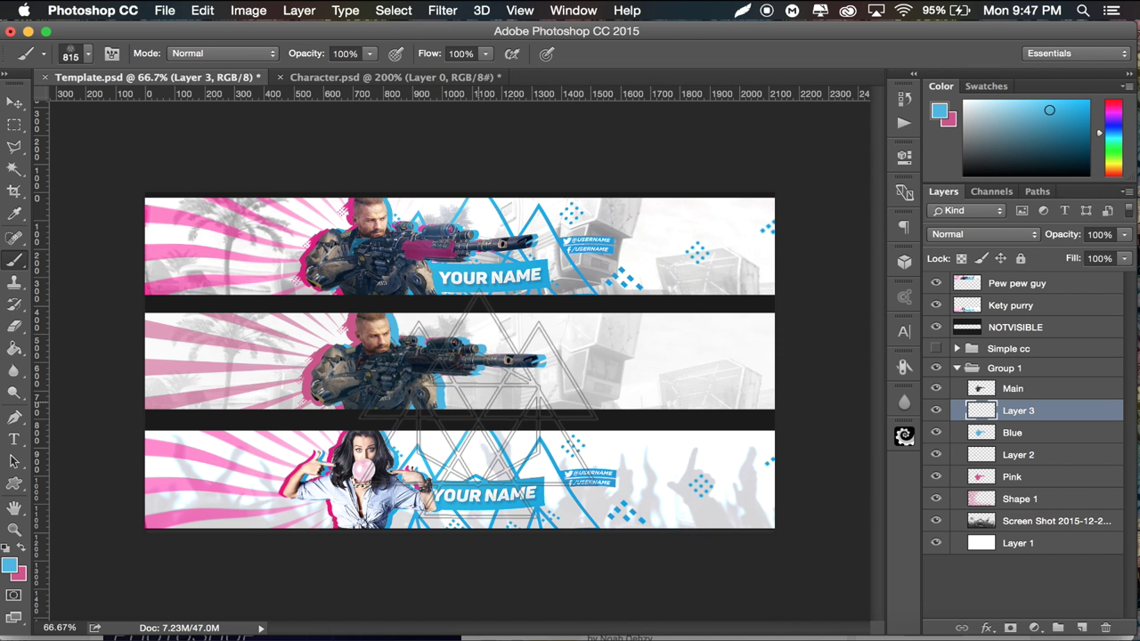
left_click(512, 408)
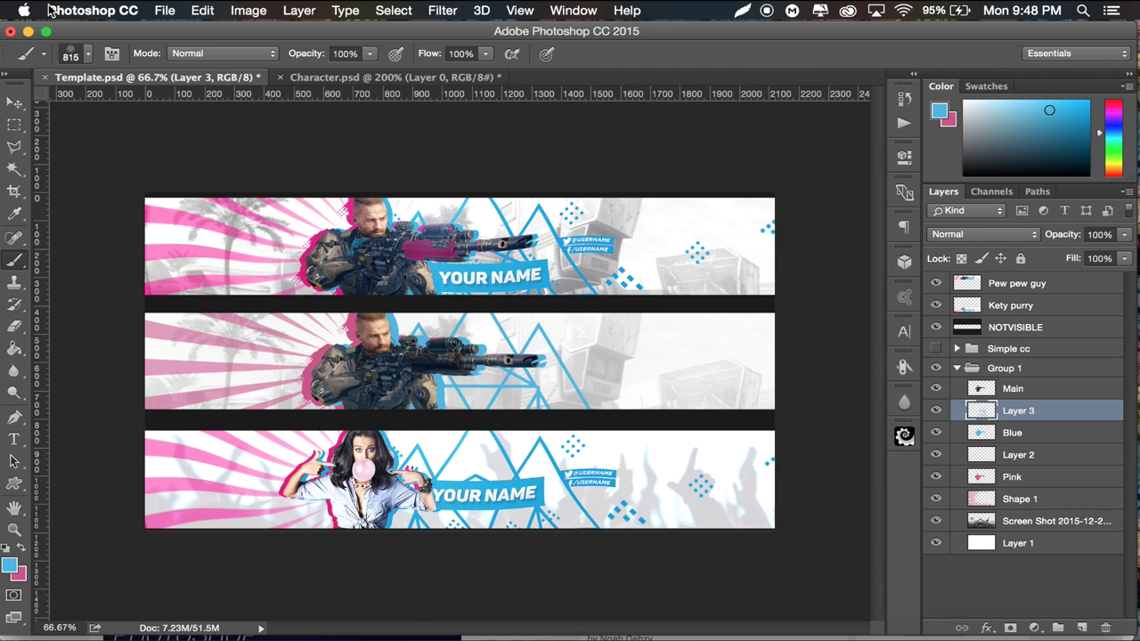
Step: Choose the 934 px diamond-shaped dot pattern as the brush tip and set its size to 194 px
left_click(87, 55)
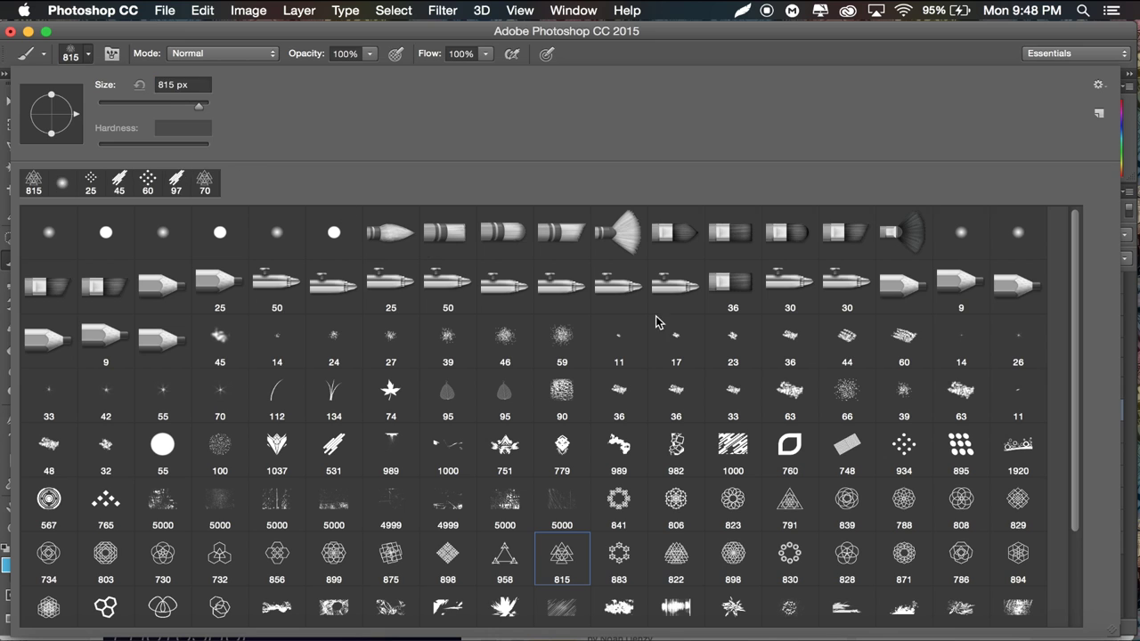
left_click(919, 452)
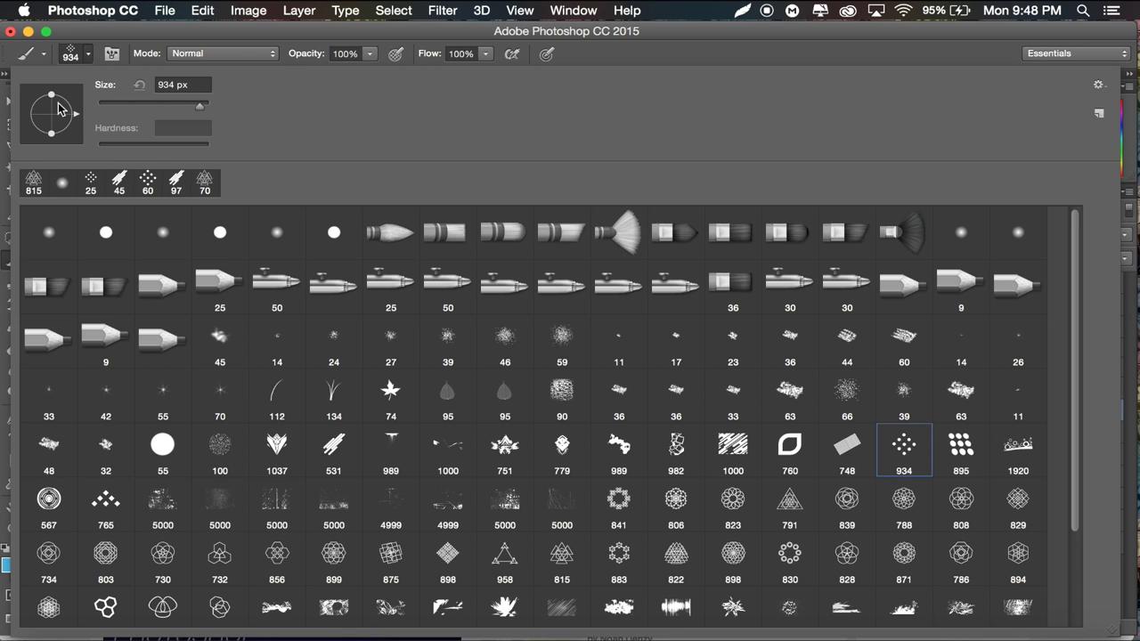
left_click(180, 103)
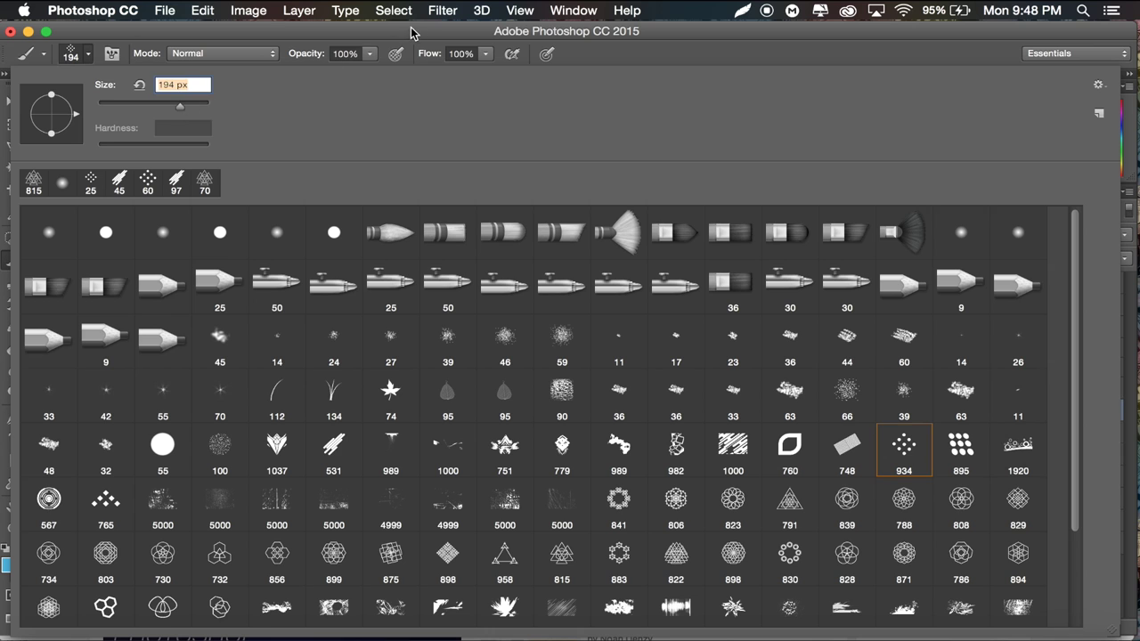
Step: Reduce the diamond-shaped dot brush to 70 px and stamp it once in blue above the rifle's muzzle, beside the last triangle
key("Return")
key("bracketleft")
key("bracketleft")
key("bracketleft")
key("bracketleft")
key("bracketleft")
key("bracketleft")
key("bracketleft")
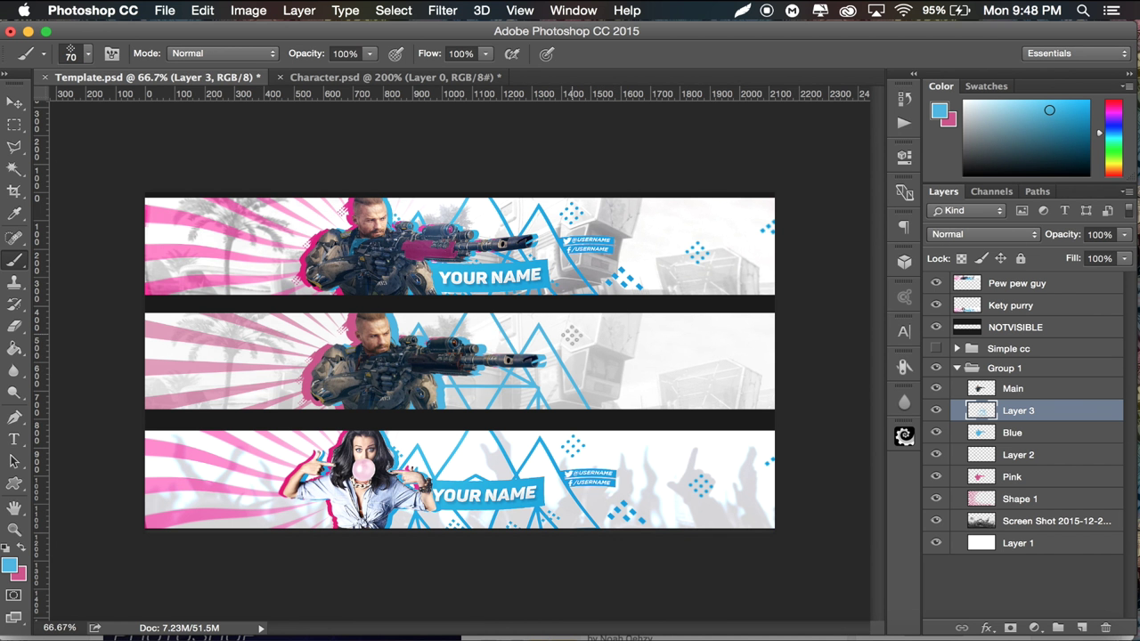
Step: Enlarge the dot brush to 175 px and stamp it once over the crates in the right part of the middle banner
key("bracketright")
key("bracketright")
key("bracketright")
key("bracketright")
key("bracketright")
key("bracketright")
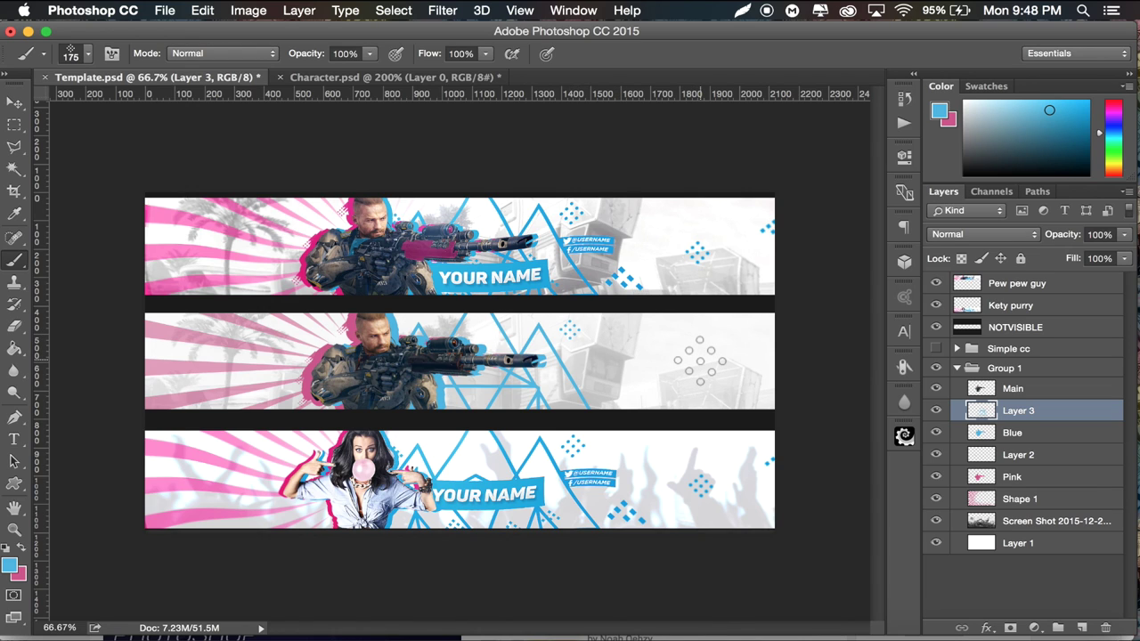
left_click(699, 360)
key("bracketleft")
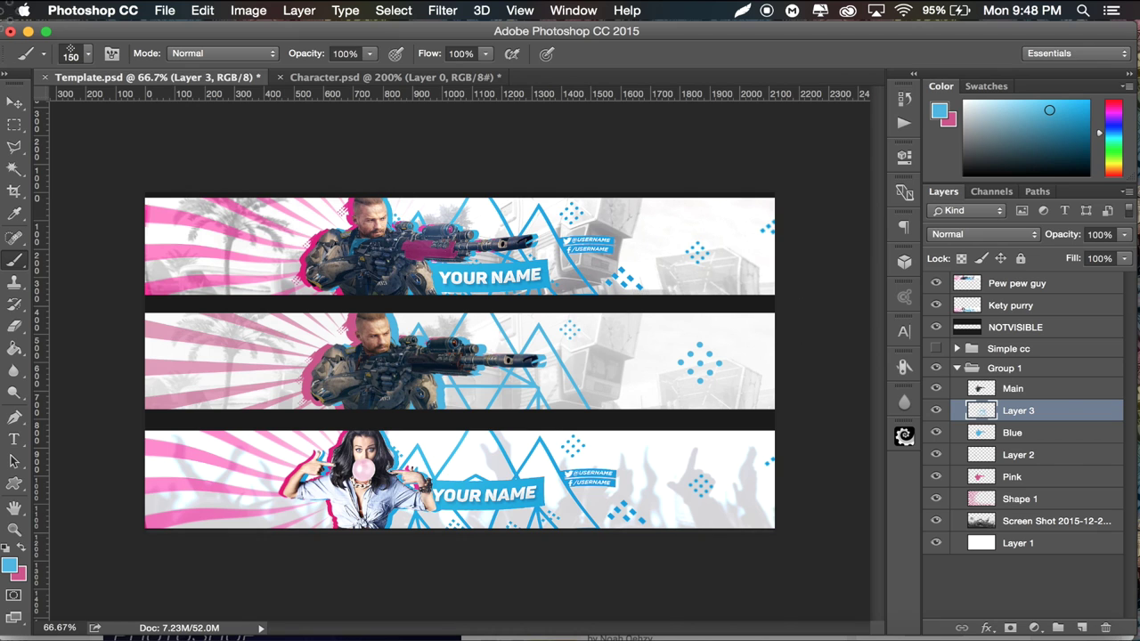
Step: Switch to the 765 px stepped-diamond brush and stamp it at 90 px near the middle banner's bottom edge and its upper right edge
left_click(89, 55)
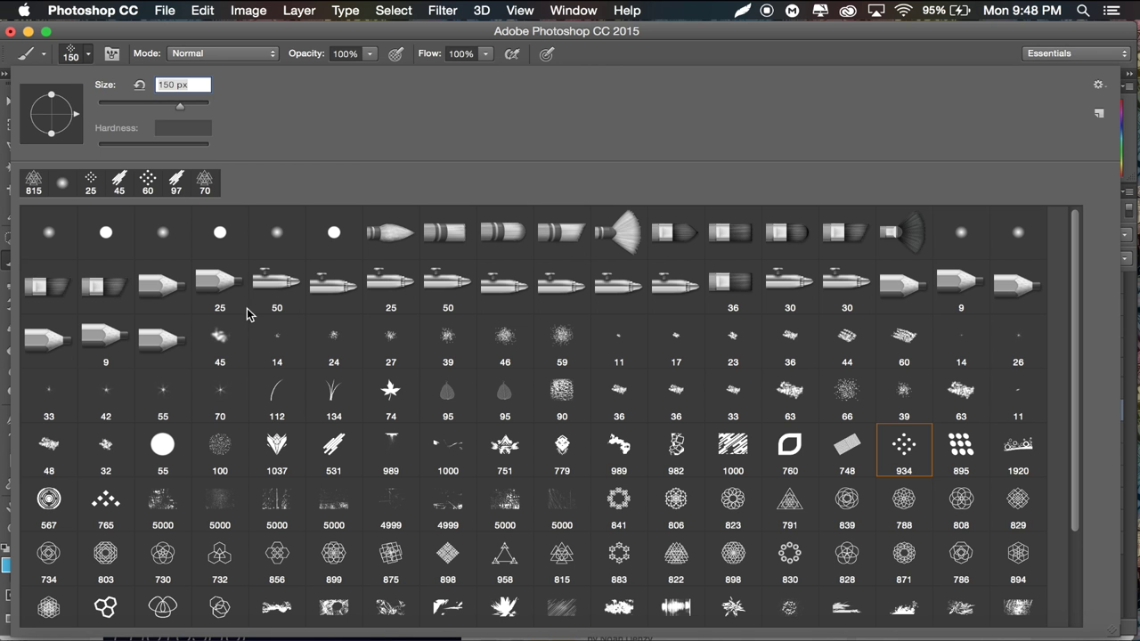
left_click(105, 504)
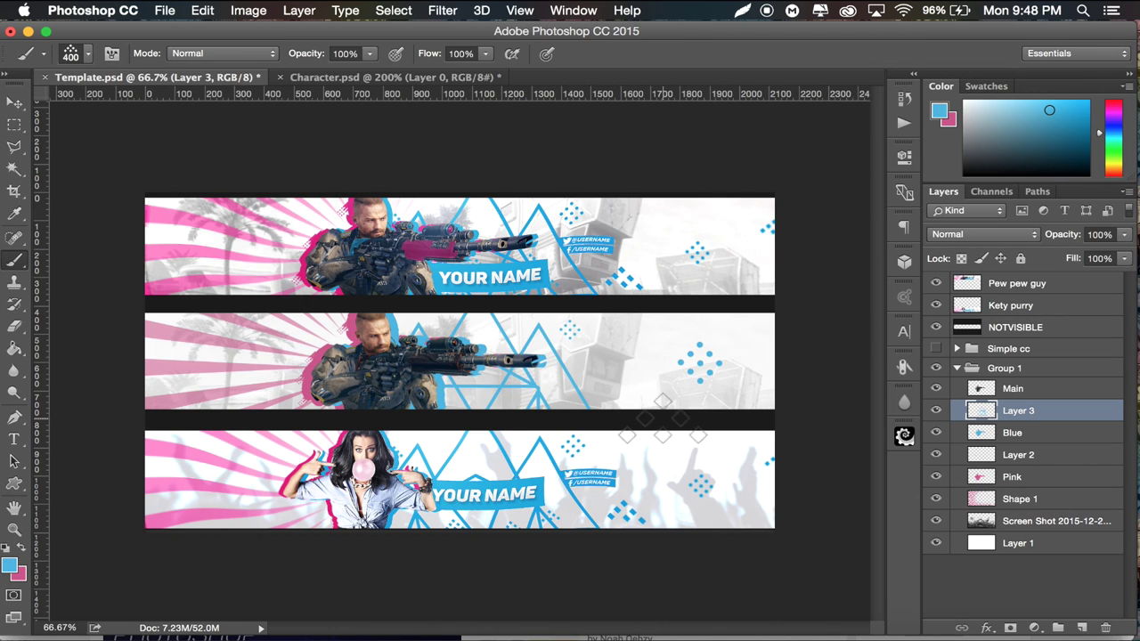
key("bracketleft")
key("bracketleft")
key("bracketleft")
key("bracketleft")
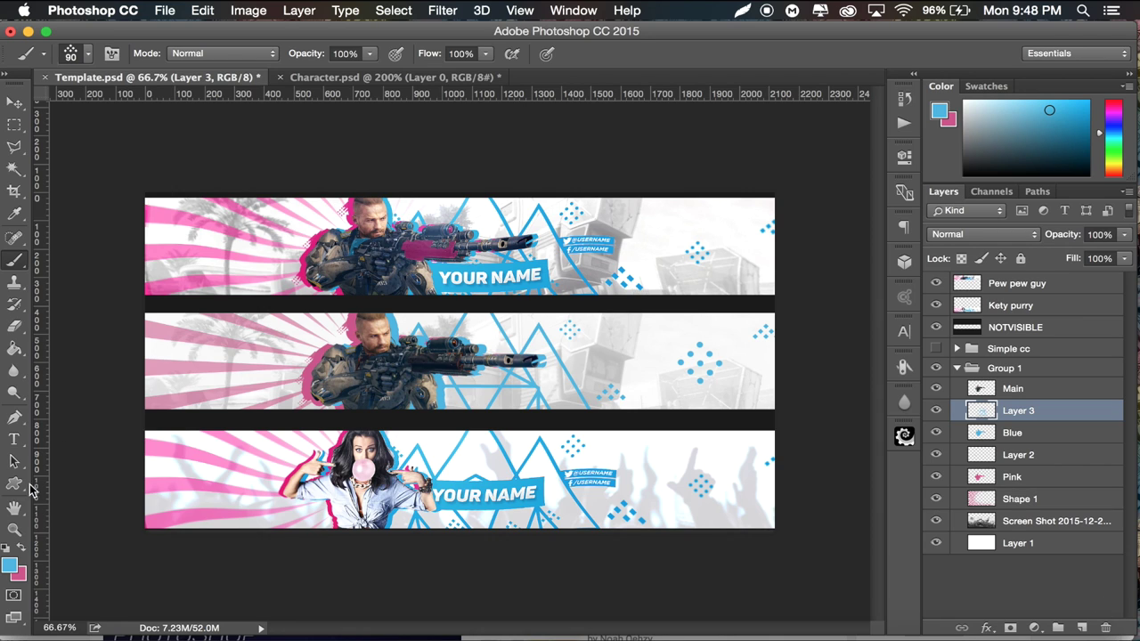
Step: Draw a blue 362 x 86 px rectangle below the rifle barrel with the Rectangle tool and nudge it up slightly
left_click_drag(26, 485, 125, 478)
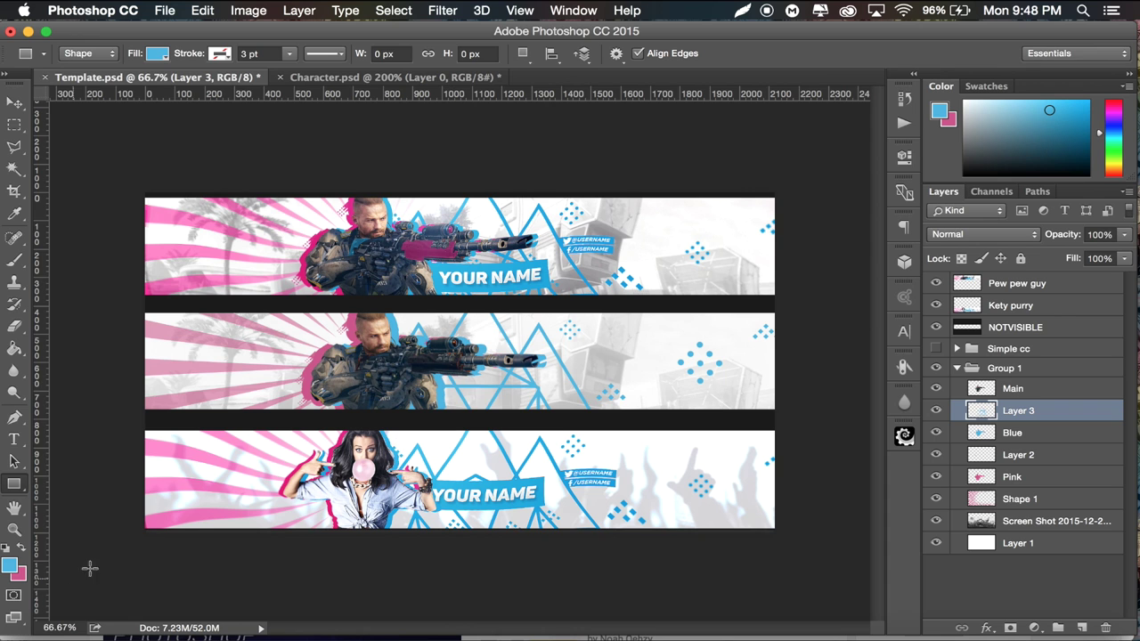
key("super+equal")
key("super+equal")
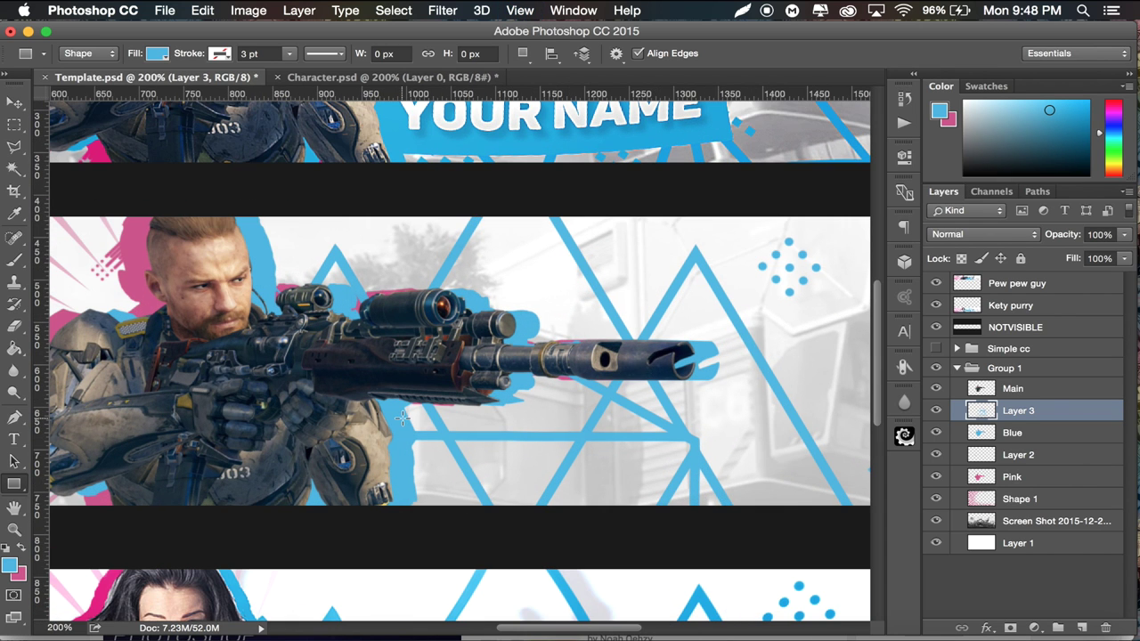
left_click_drag(403, 418, 724, 489)
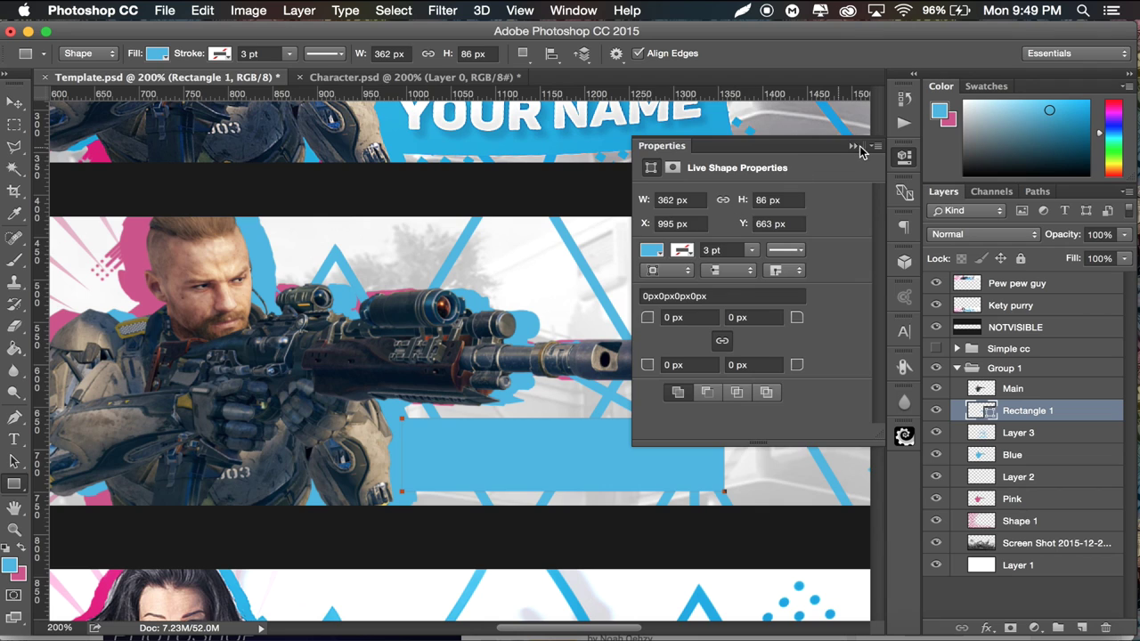
left_click(858, 145)
left_click(22, 106)
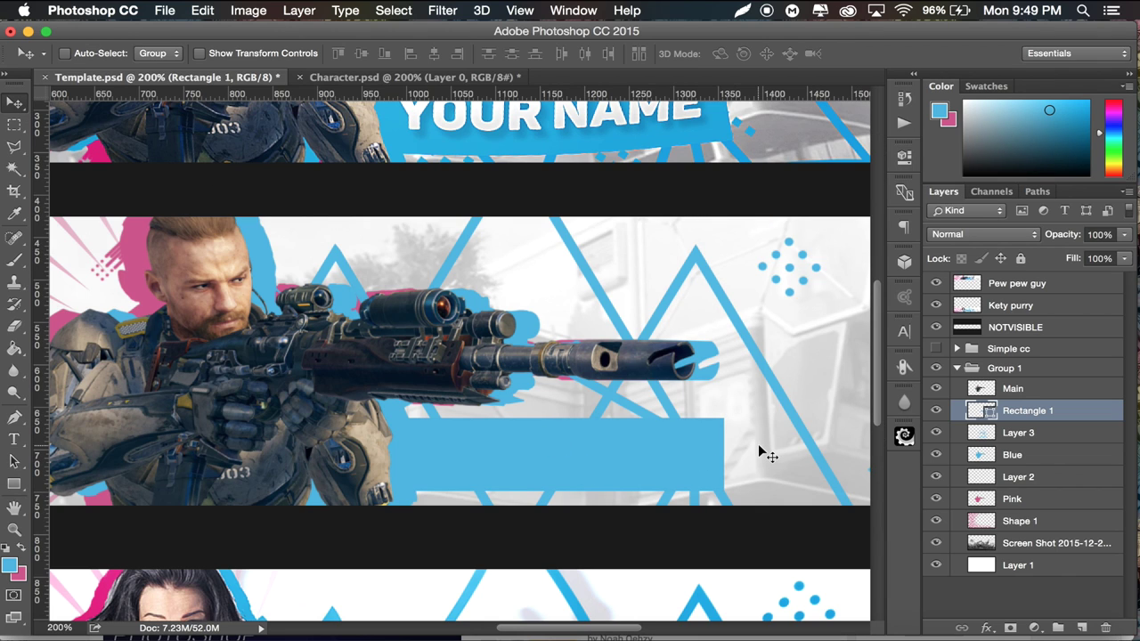
key("Up")
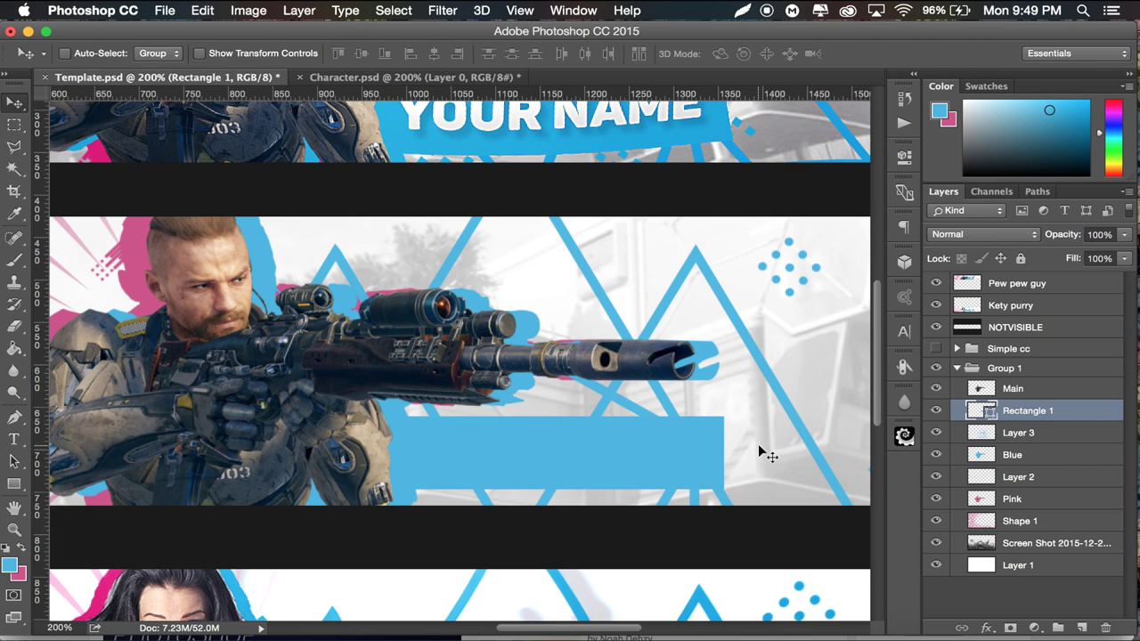
Step: Duplicate the blue rectangle, rasterize the copy and move it beyond the rifle's muzzle
key("super+minus")
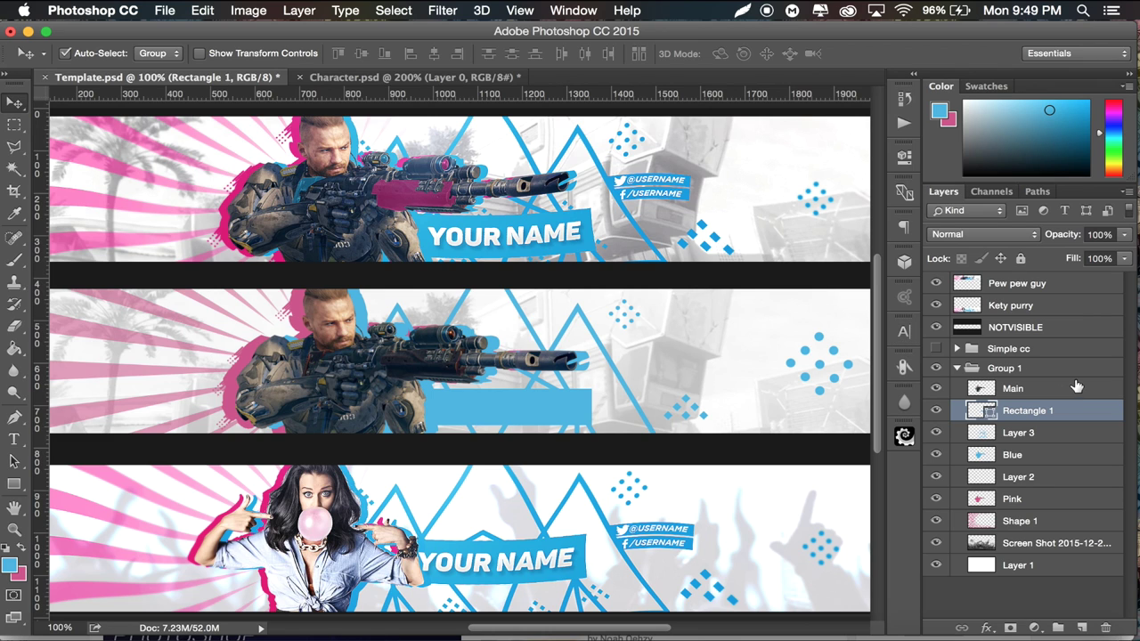
key("super+j")
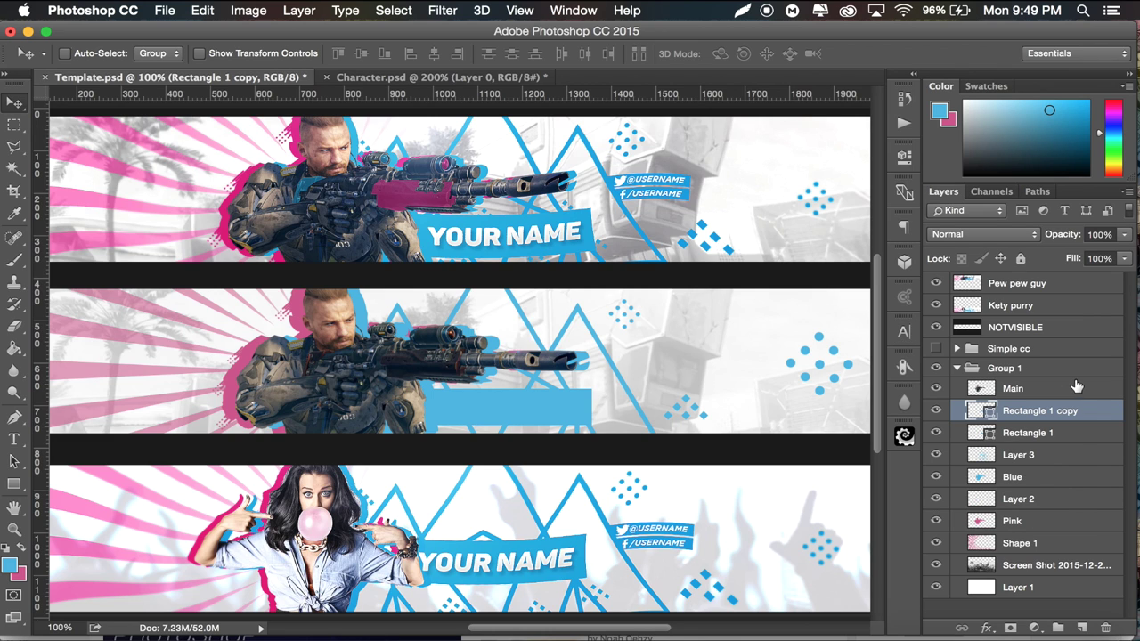
right_click(1039, 419)
left_click(882, 473)
left_click_drag(681, 376, 724, 364)
Step: Scale the rasterized copy down proportionally to about half its size, keeping its upper left corner in place
key("super+t")
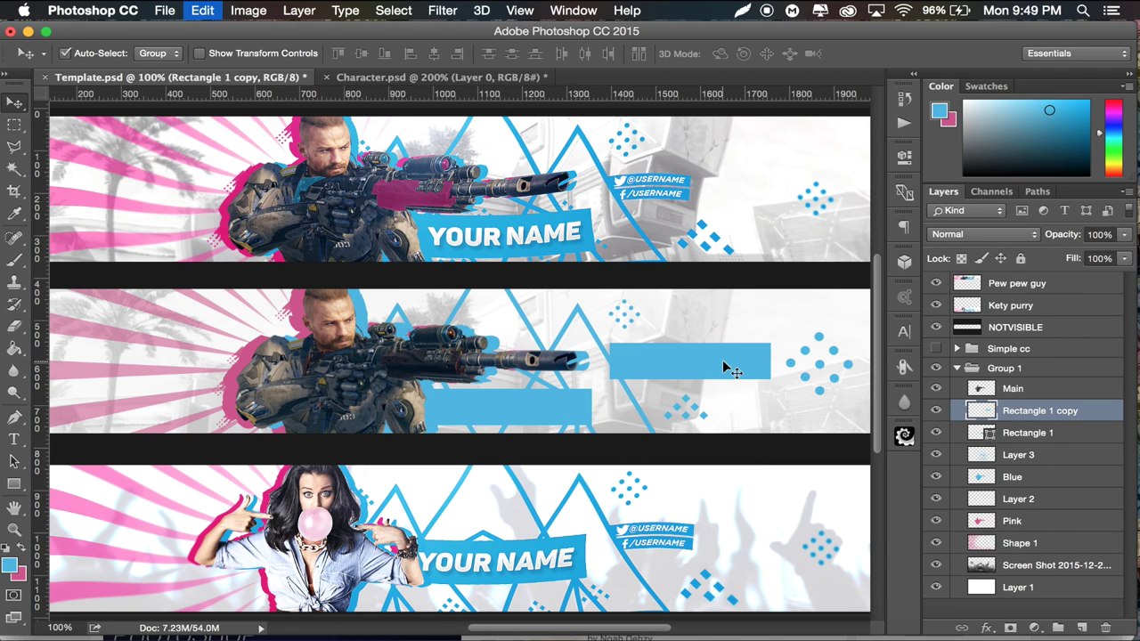
left_click_drag(767, 381, 679, 365)
key("Return")
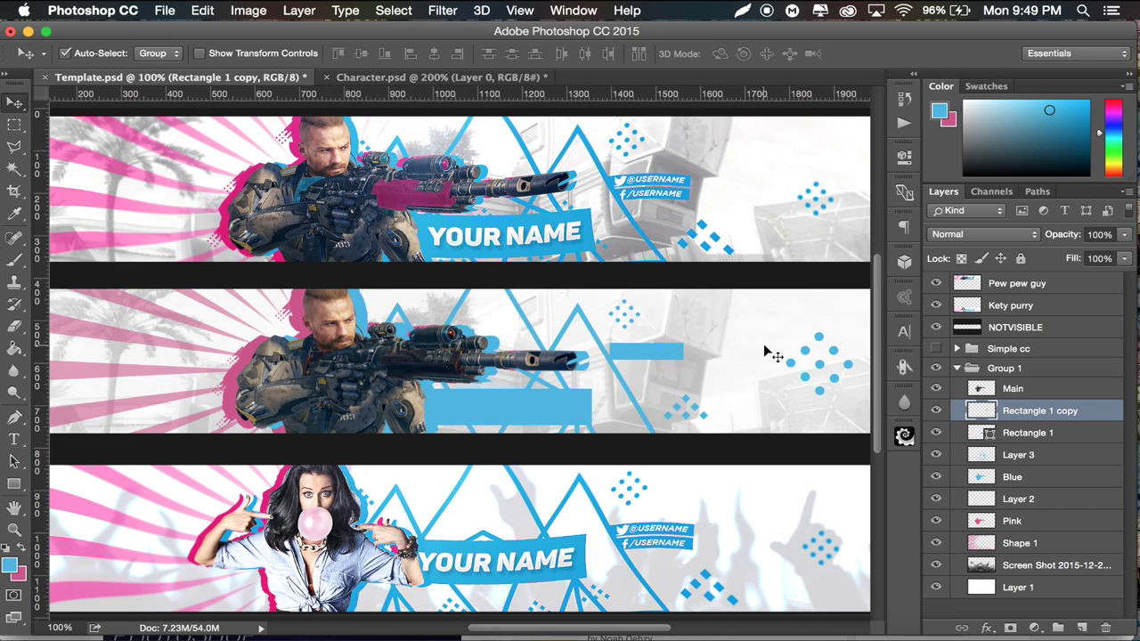
Step: Distort the small bar by extending its upper left corner so its left end follows the slanted triangle line
key("super+plus")
key("super+plus")
scroll(764, 344, "right", 10)
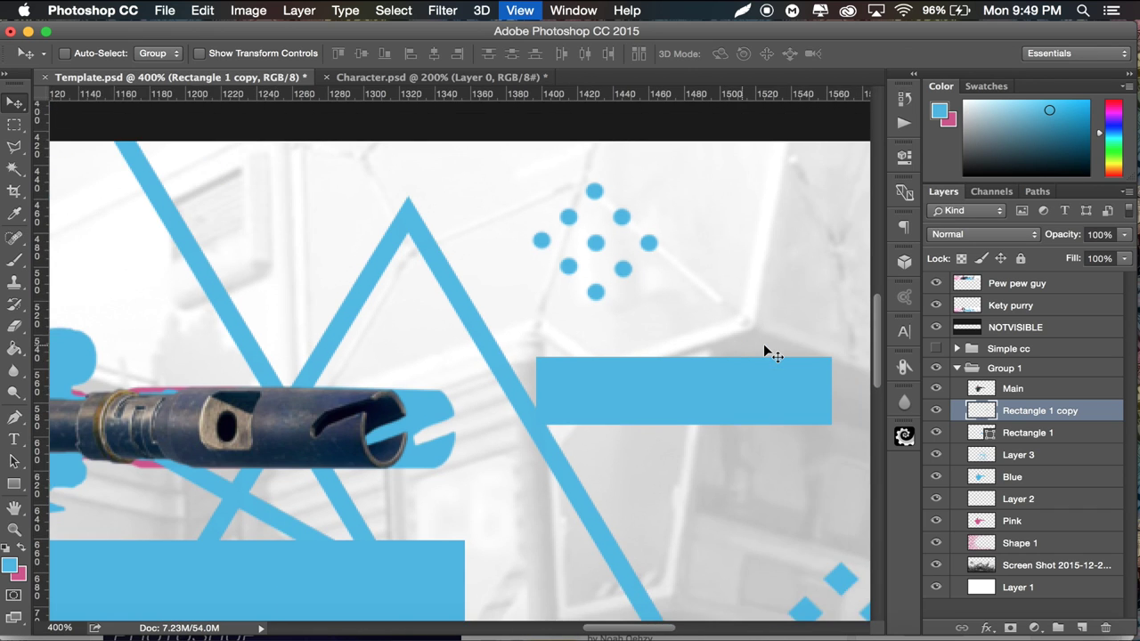
scroll(763, 352, "right", 5)
key("super+t")
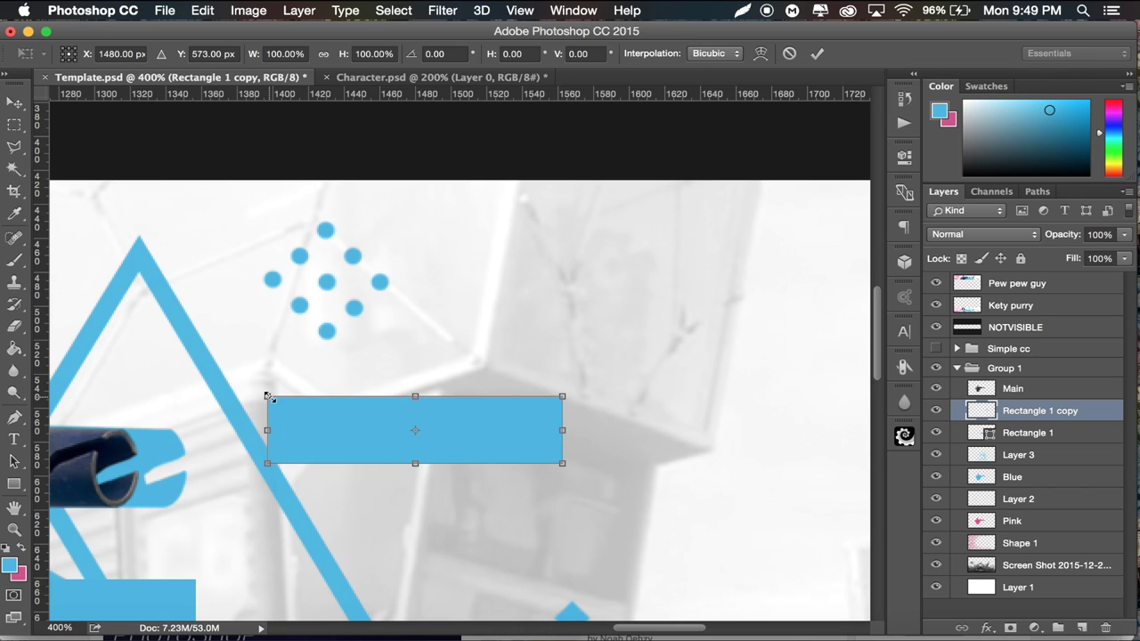
left_click_drag(269, 399, 230, 409)
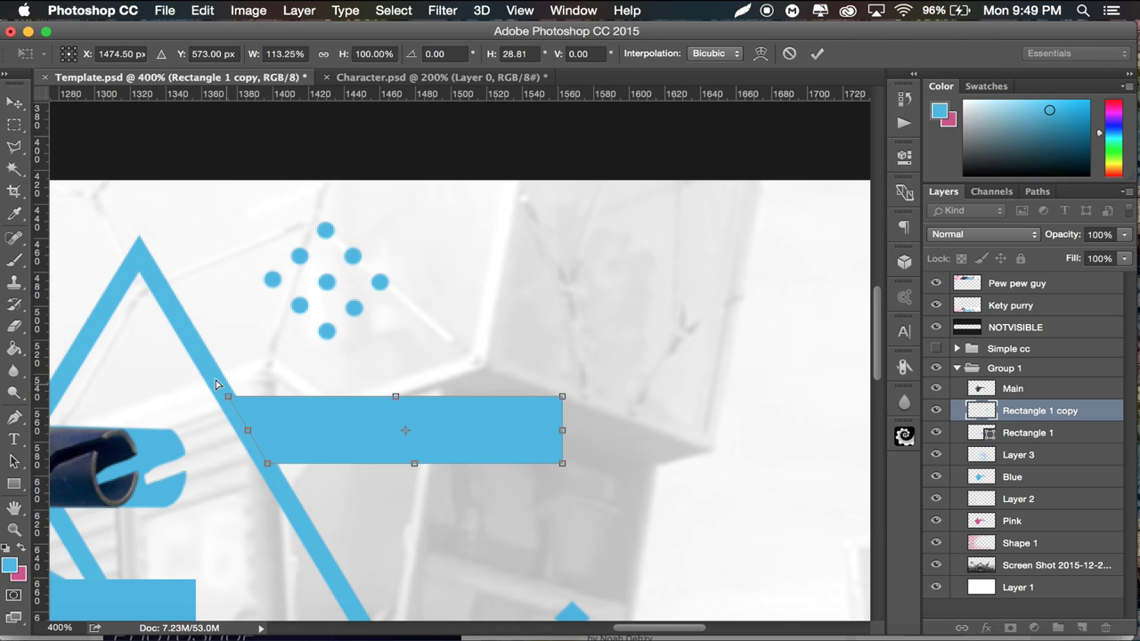
key("Return")
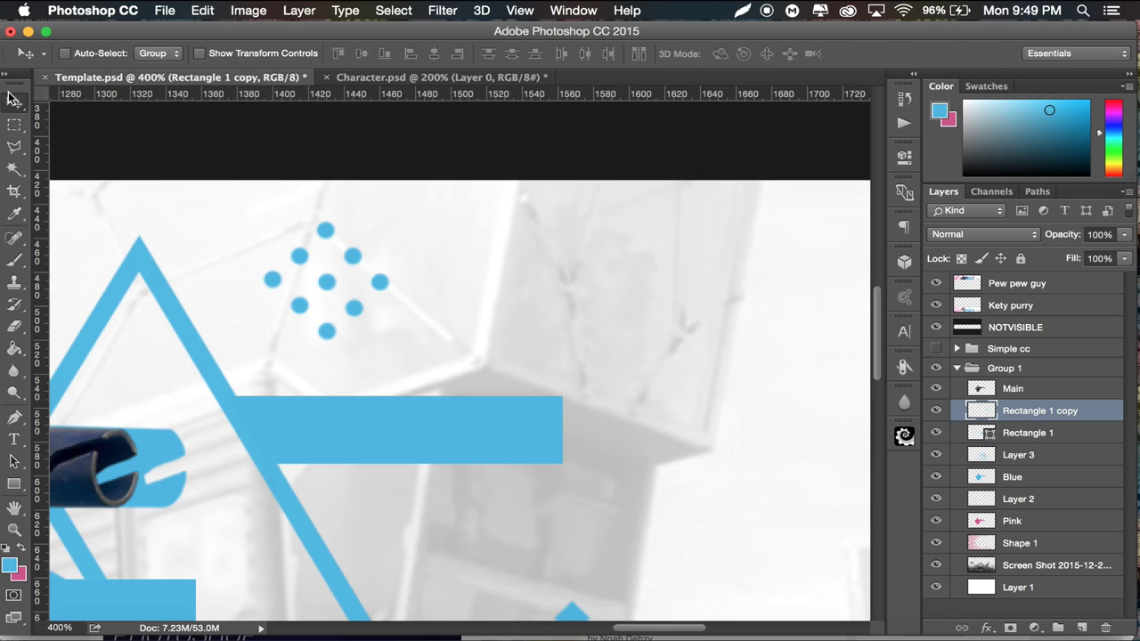
Step: Shift the small bar down along the triangle line and place a duplicate just below it, leaving a narrow gap
scroll(514, 429, "down", 5)
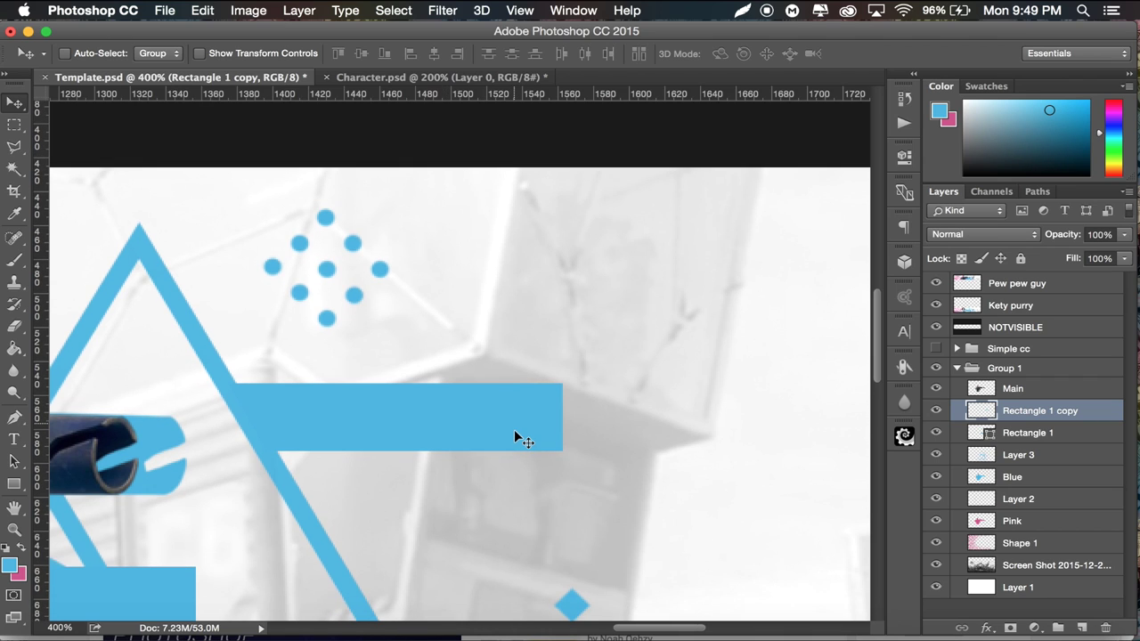
mouse_move(358, 358)
left_mouse_down()
mouse_move(375, 369)
mouse_move(368, 377)
left_mouse_up()
key("super+j")
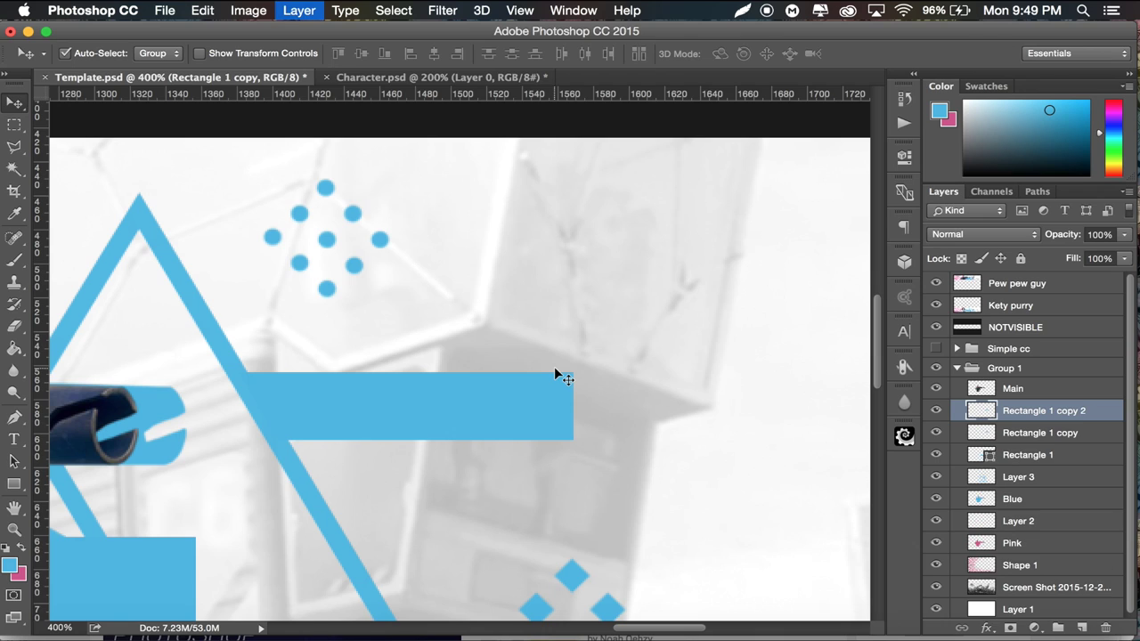
left_click_drag(463, 393, 510, 474)
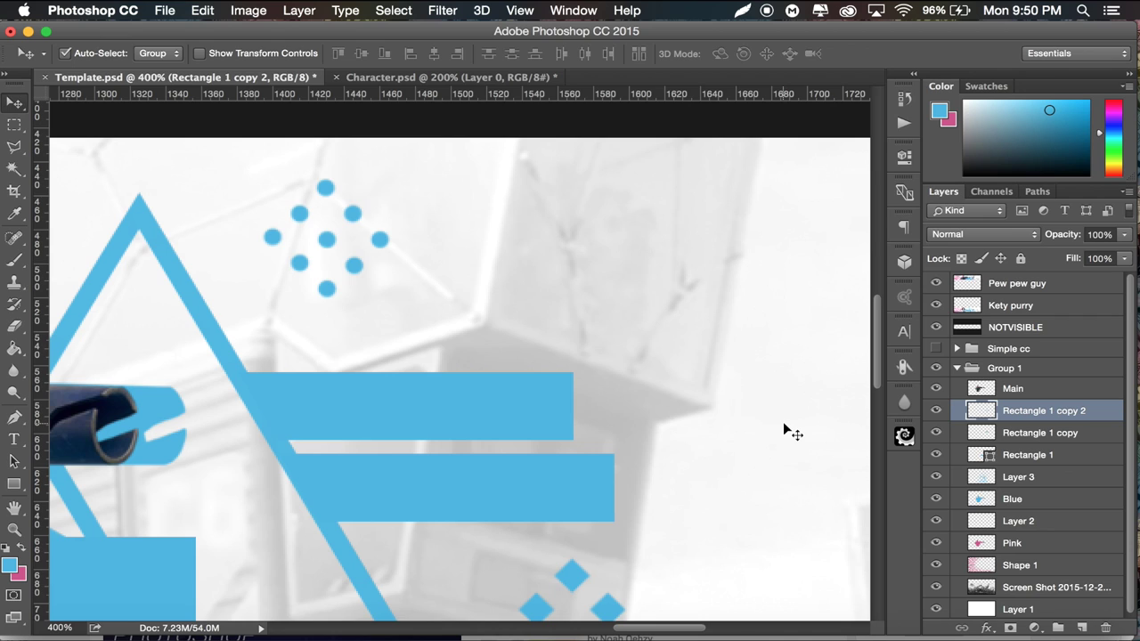
Step: Narrow the lower bar to 87.77% width so its right end lines up with the upper bar
key("ctrl+t")
left_click_drag(620, 486, 572, 486)
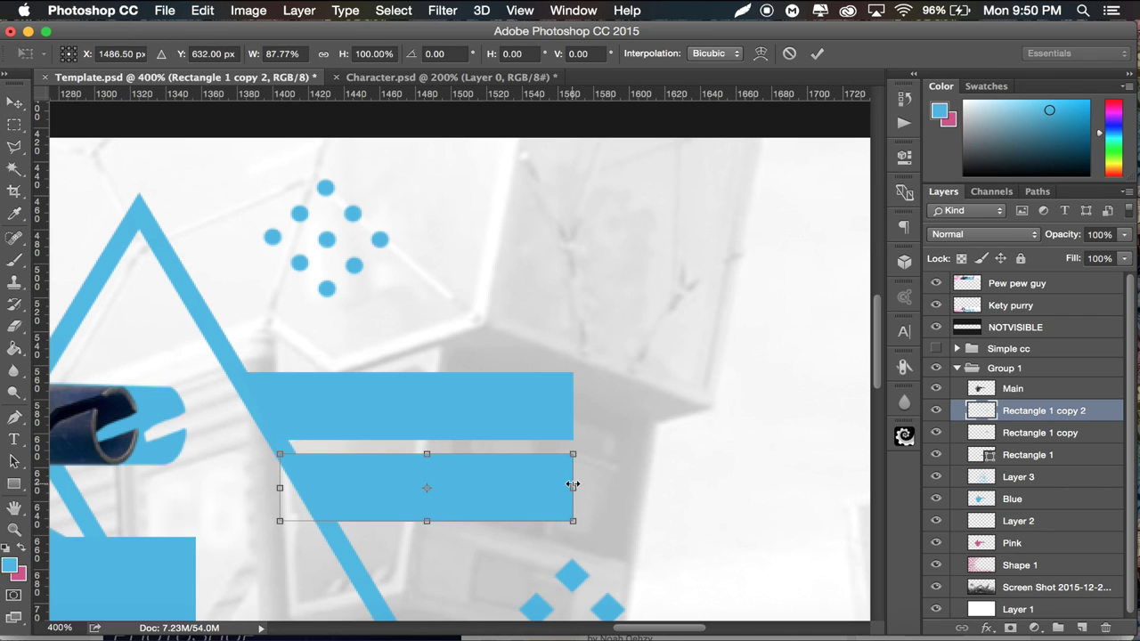
key("Return")
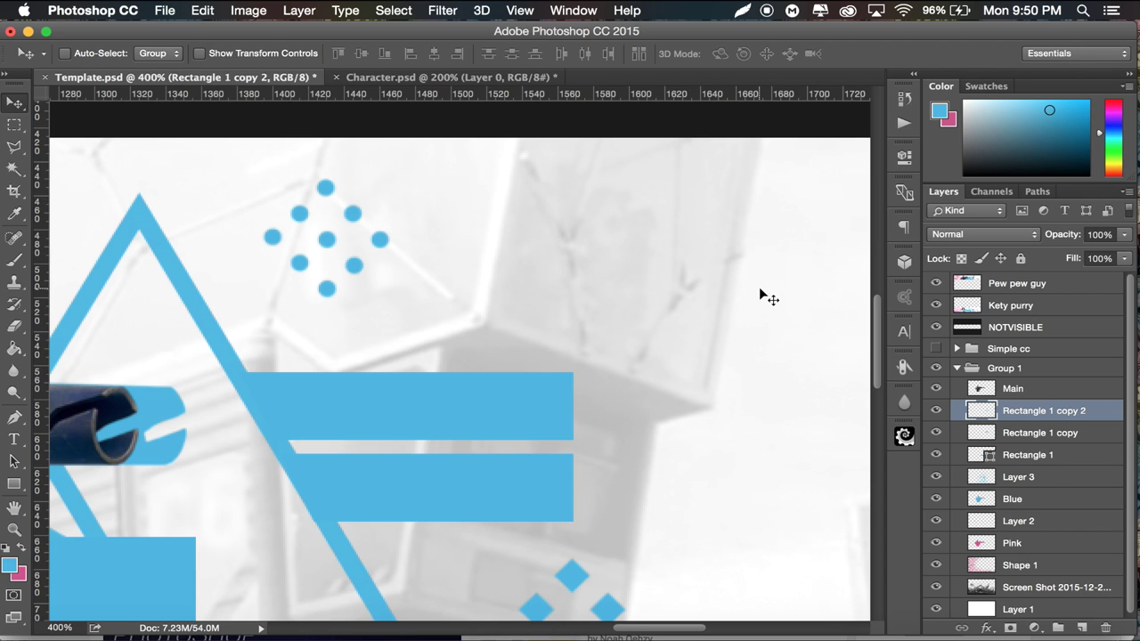
Step: Add a new empty layer above the second bar's layer, below Main
key("super+minus")
key("super+minus")
key("super+minus")
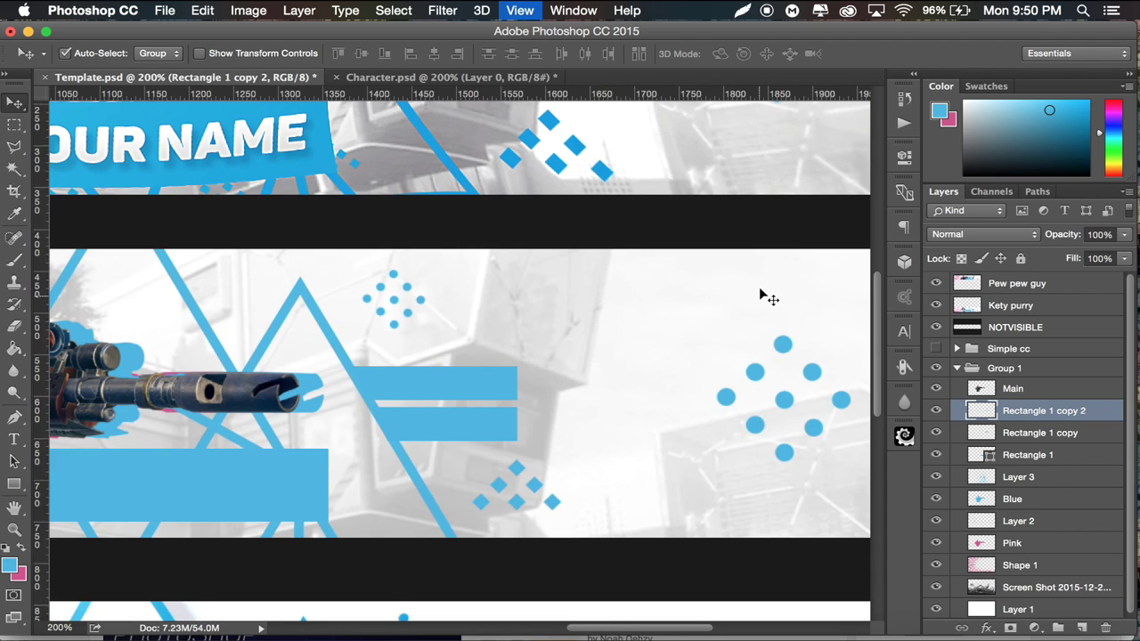
scroll(768, 298, "left", 5)
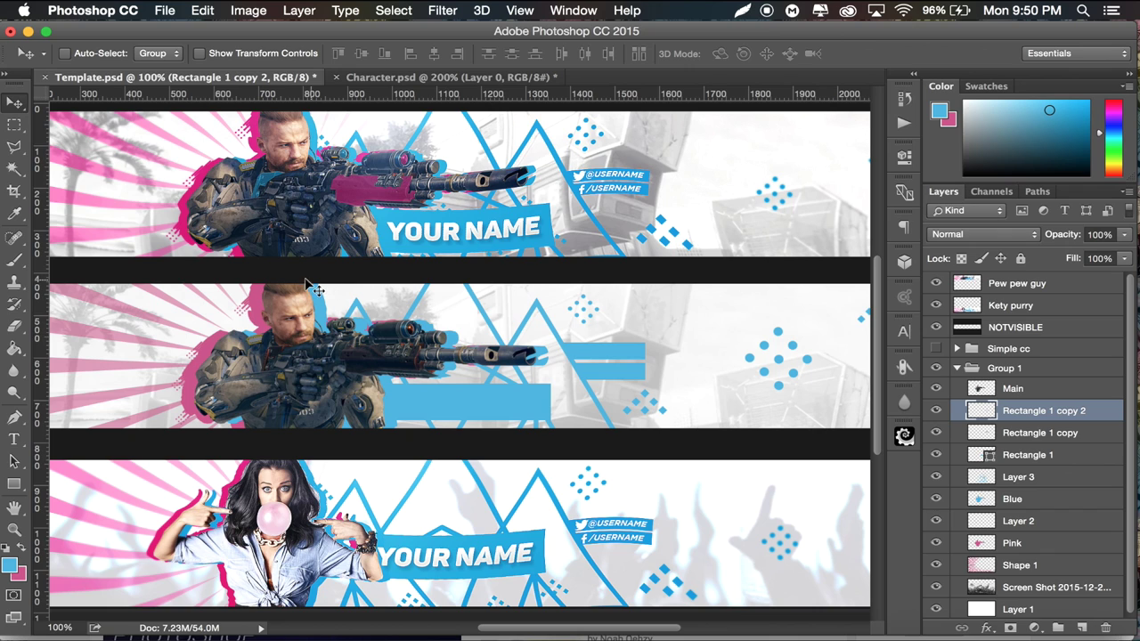
left_click_drag(343, 181, 390, 161)
left_click(1082, 628)
Step: Trace a closed path with the Pen tool around the dark handguard of the middle banner's rifle
key("super+equal")
key("super+equal")
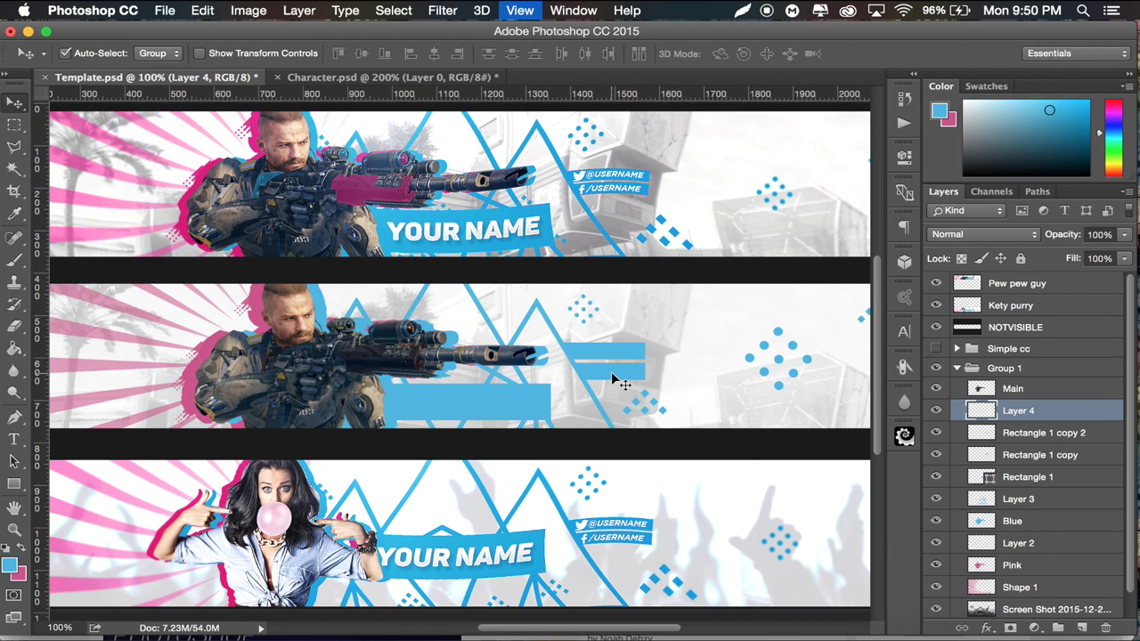
scroll(621, 383, "left", 10)
scroll(621, 383, "up", 3)
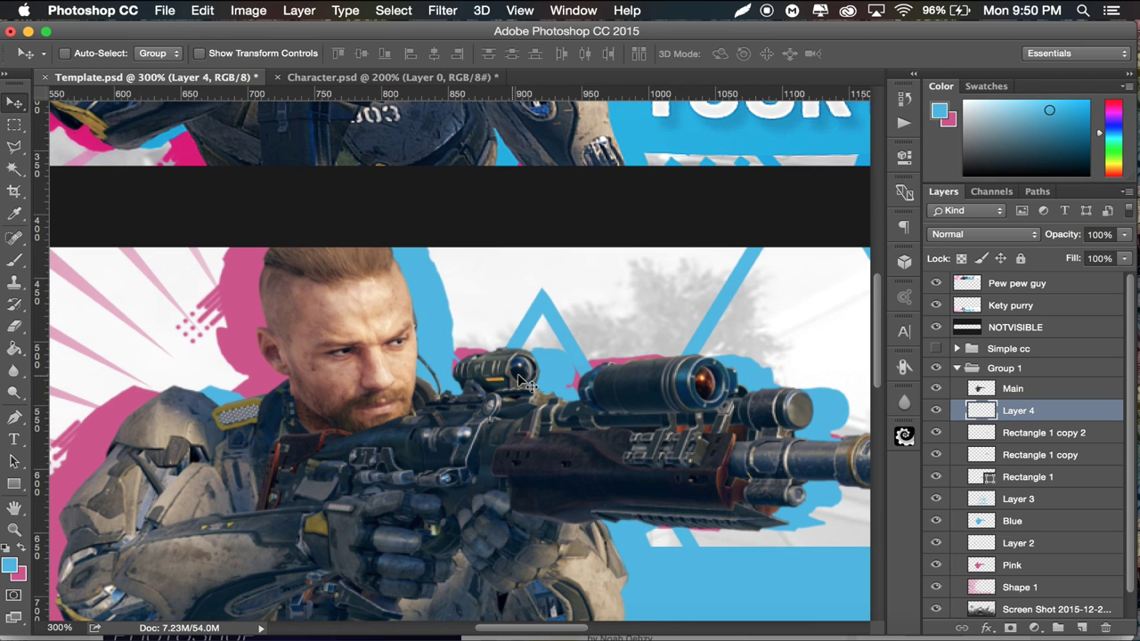
scroll(606, 445, "down", 1)
left_click(17, 418)
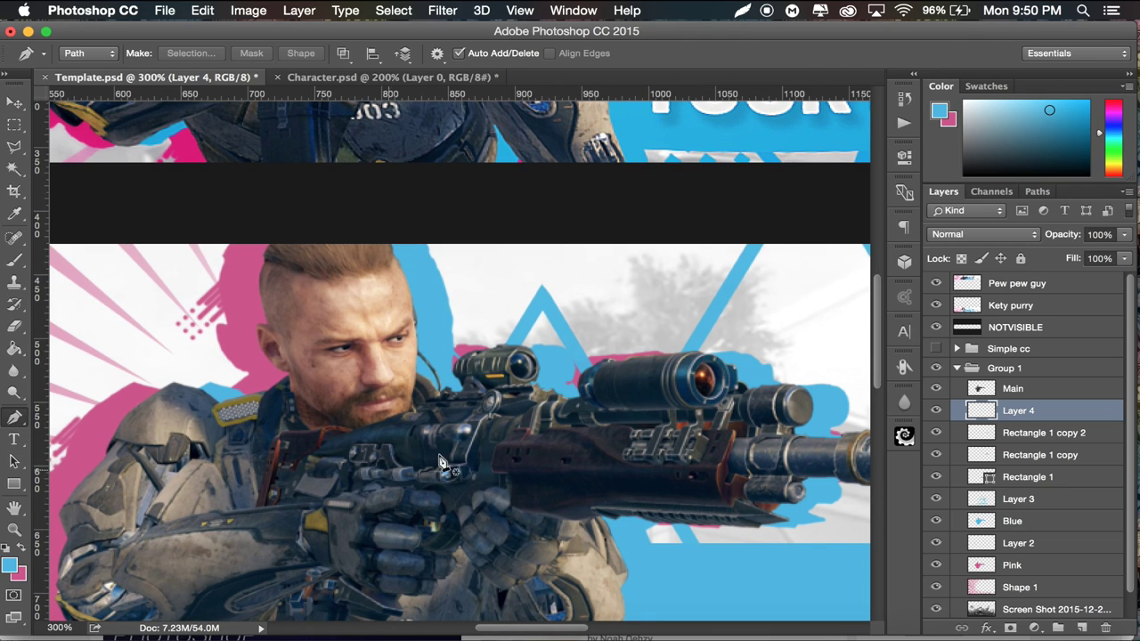
left_click(492, 469)
left_click(499, 443)
left_click(509, 439)
left_click(514, 428)
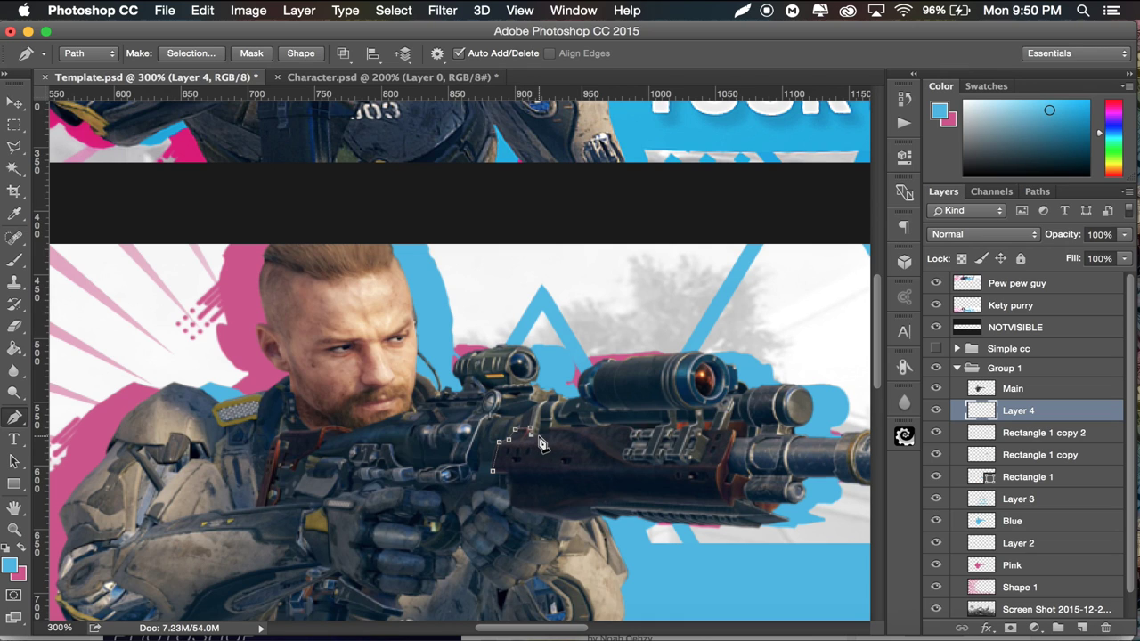
left_click(544, 435)
left_click(579, 430)
left_click(631, 429)
left_click(659, 460)
left_click(688, 463)
left_click(693, 509)
left_click(593, 504)
left_click(538, 512)
left_click(511, 511)
left_click(495, 472)
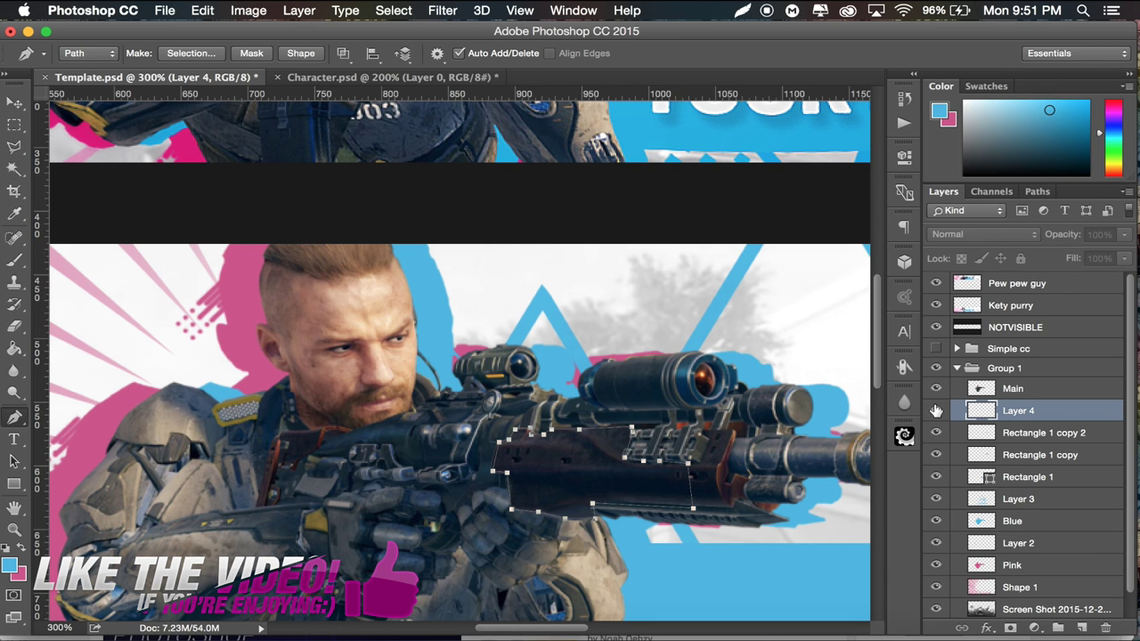
Step: Fill the traced handguard path on Layer 4 with pink #cc5289 sampled from the middle banner
key("super+minus")
key("super+minus")
key("super+minus")
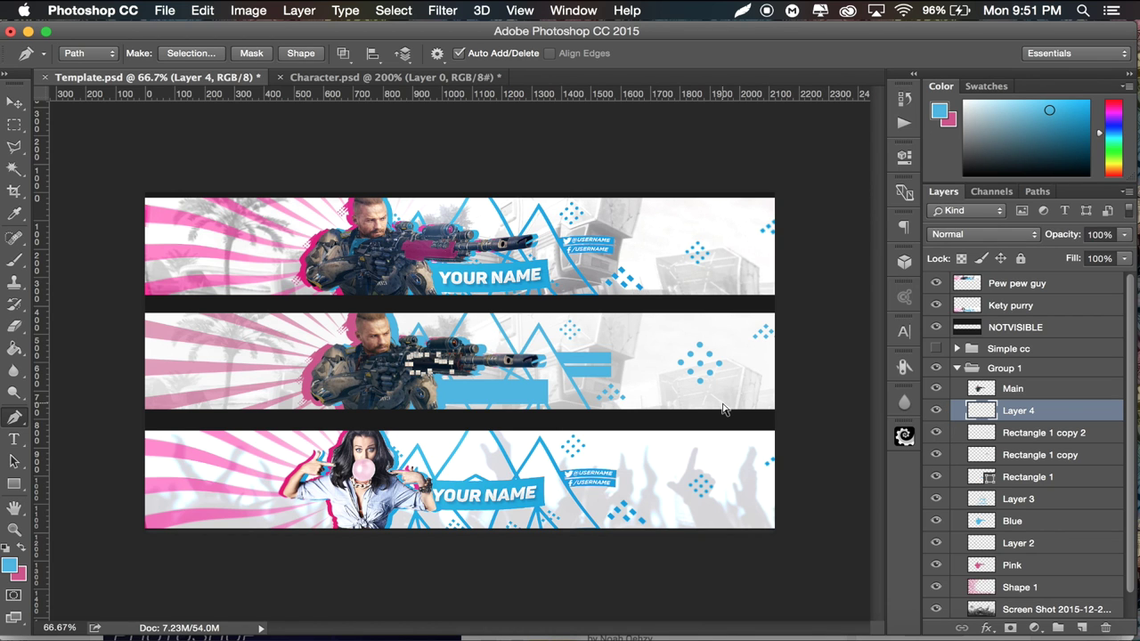
key("super+plus")
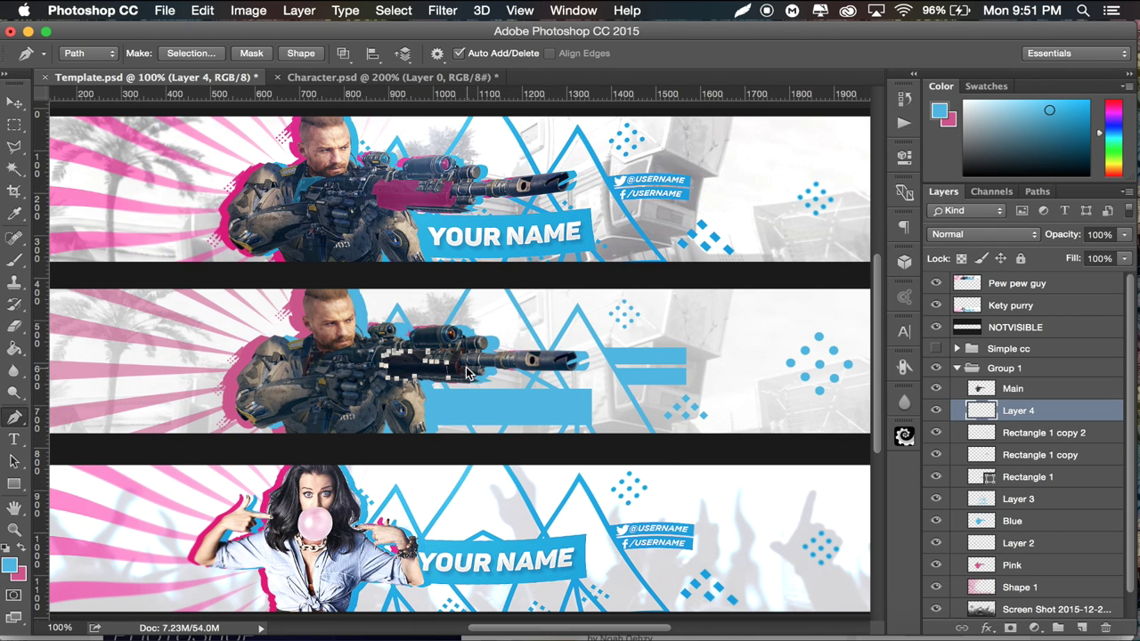
right_click(465, 372)
left_click(524, 465)
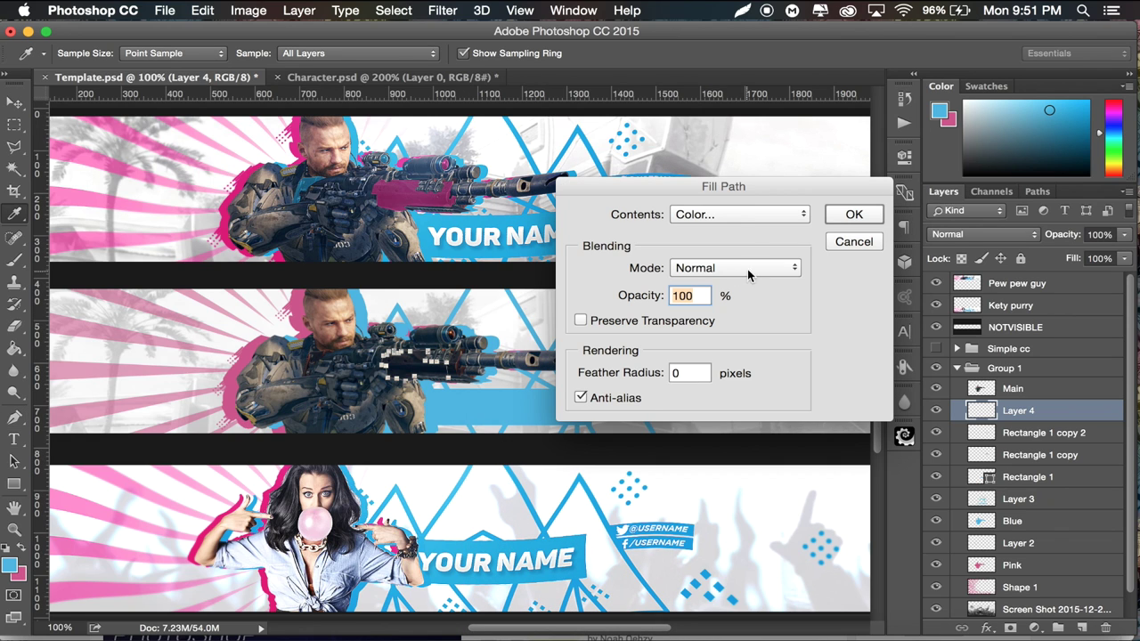
left_click(736, 216)
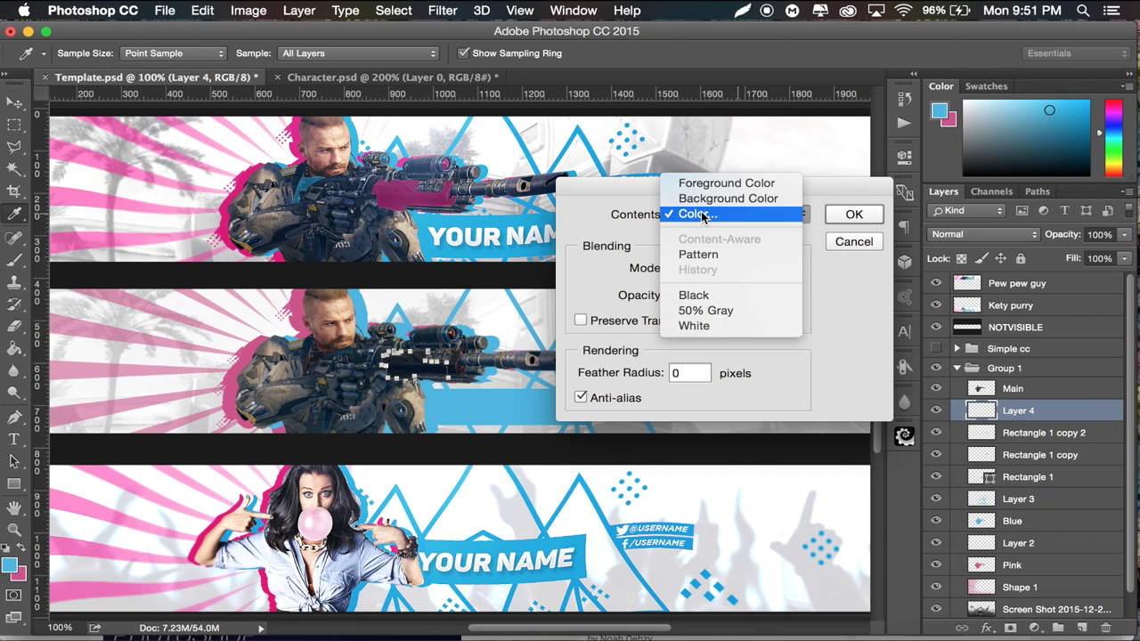
left_click(701, 217)
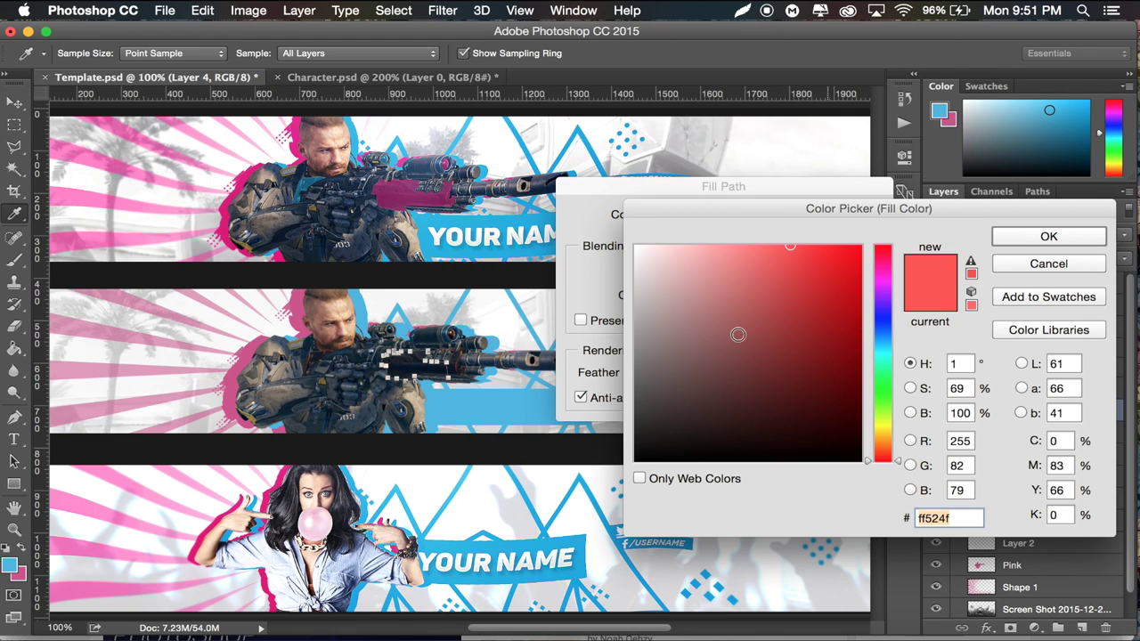
left_click(477, 397)
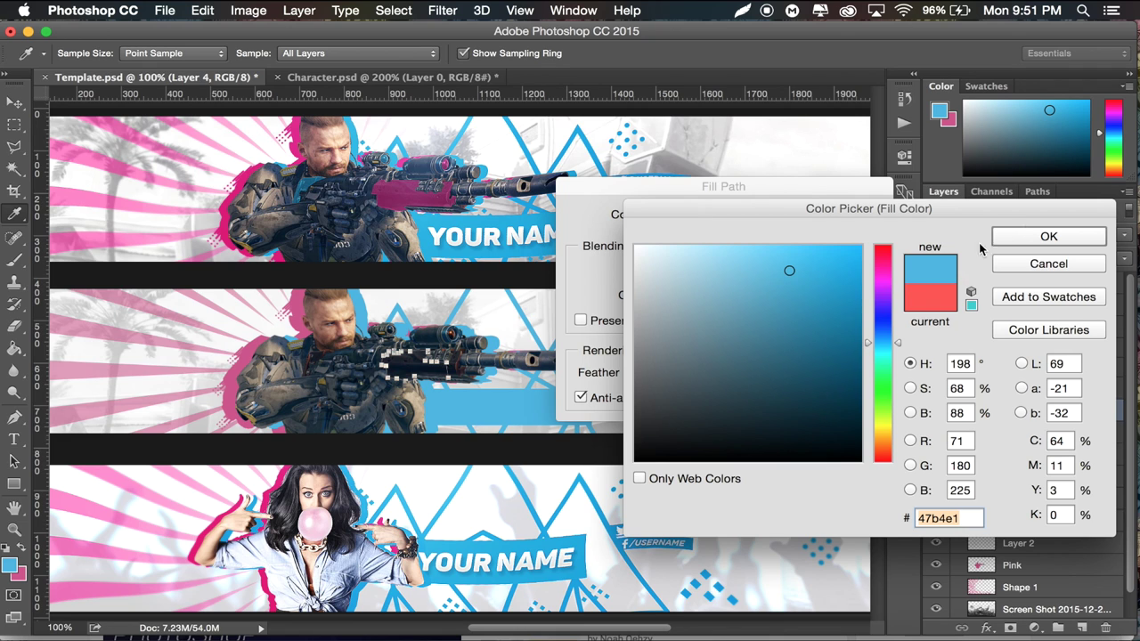
left_click(254, 350)
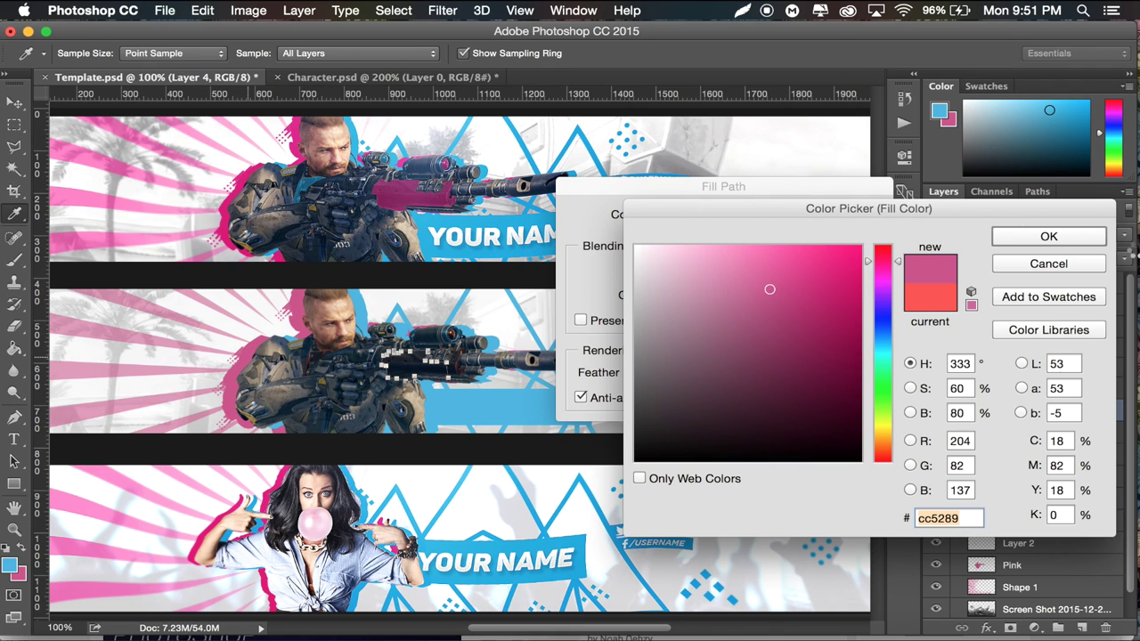
left_click(1038, 239)
left_click(848, 214)
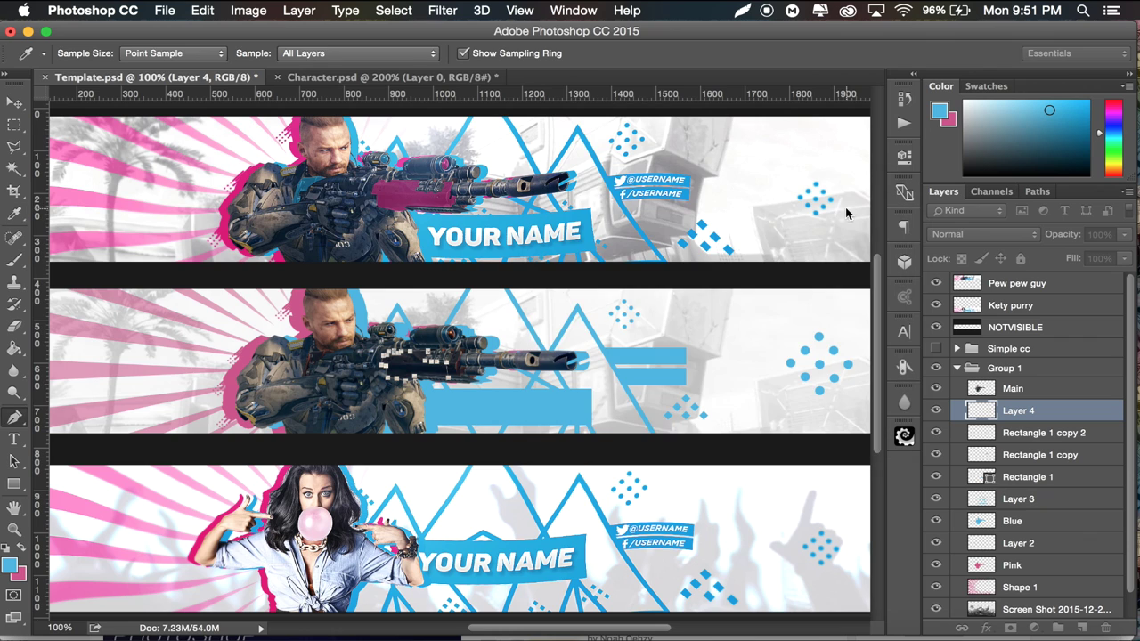
Step: Delete the handguard path and move the filled Layer 4 above Main so the pink covers the rifle
right_click(1059, 417)
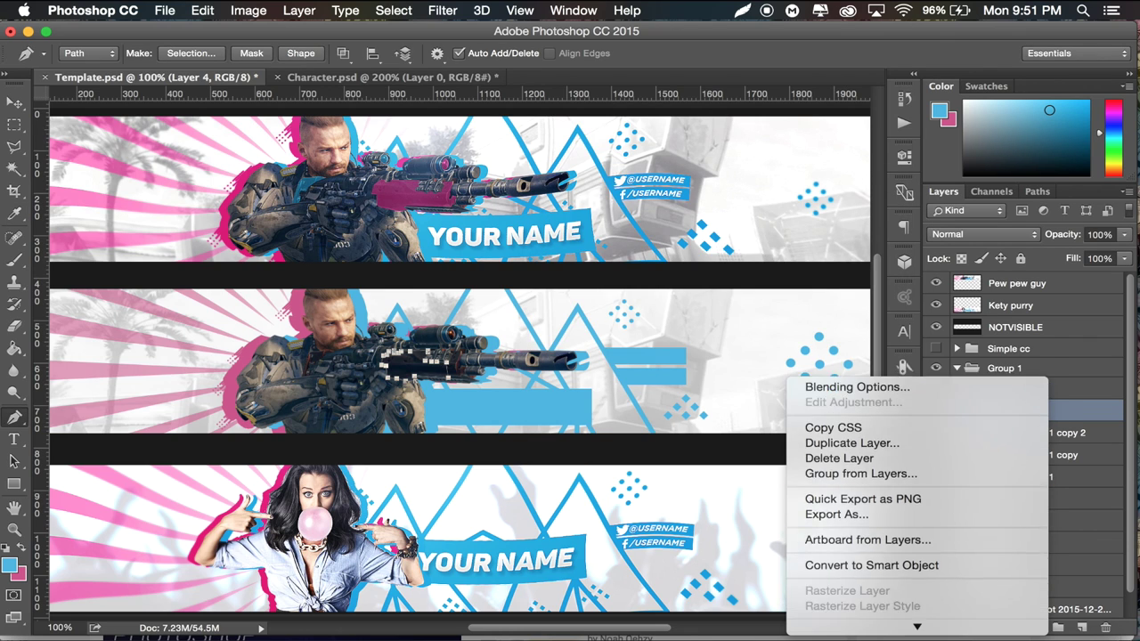
left_click(722, 357)
right_click(513, 374)
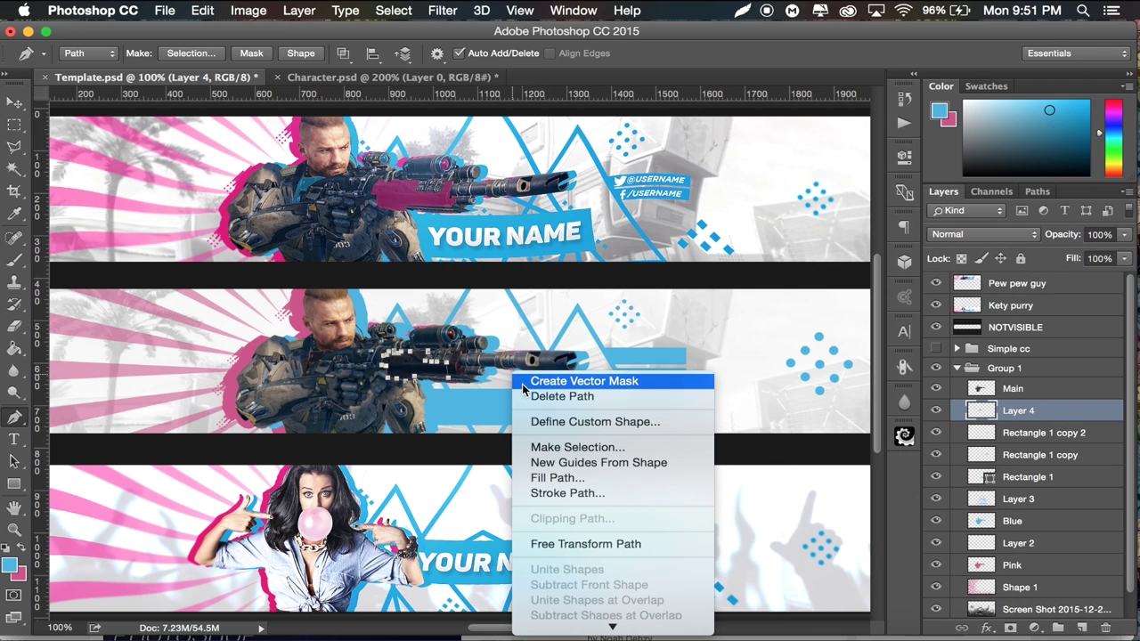
left_click(531, 395)
left_click_drag(1055, 416, 1055, 382)
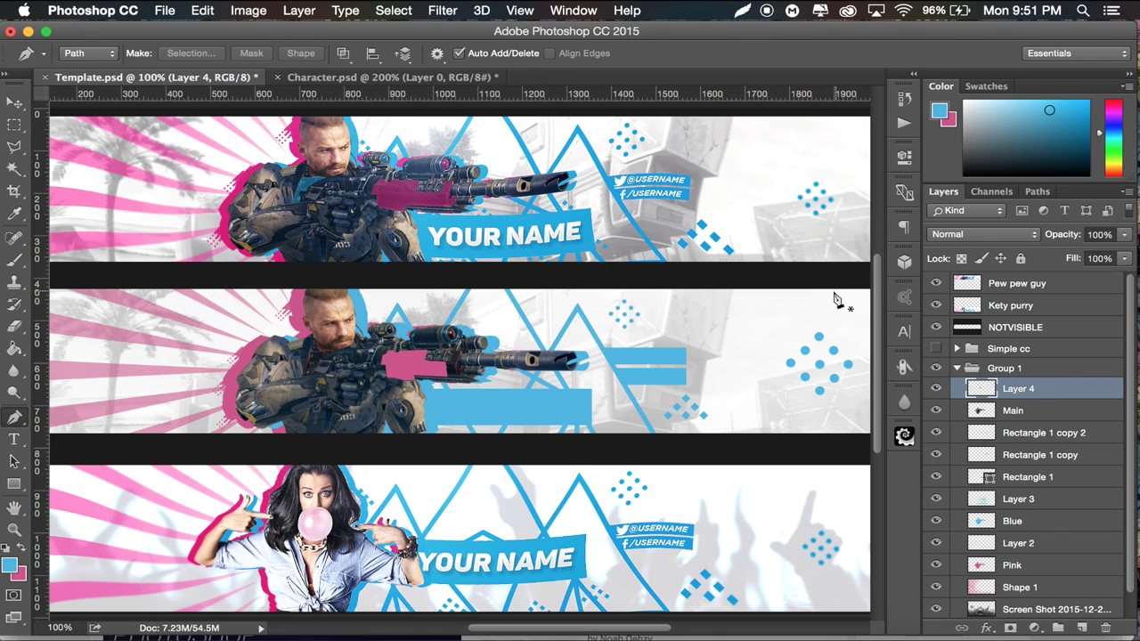
Step: Set the blending mode of the pink handguard layer to Hue
left_click(14, 102)
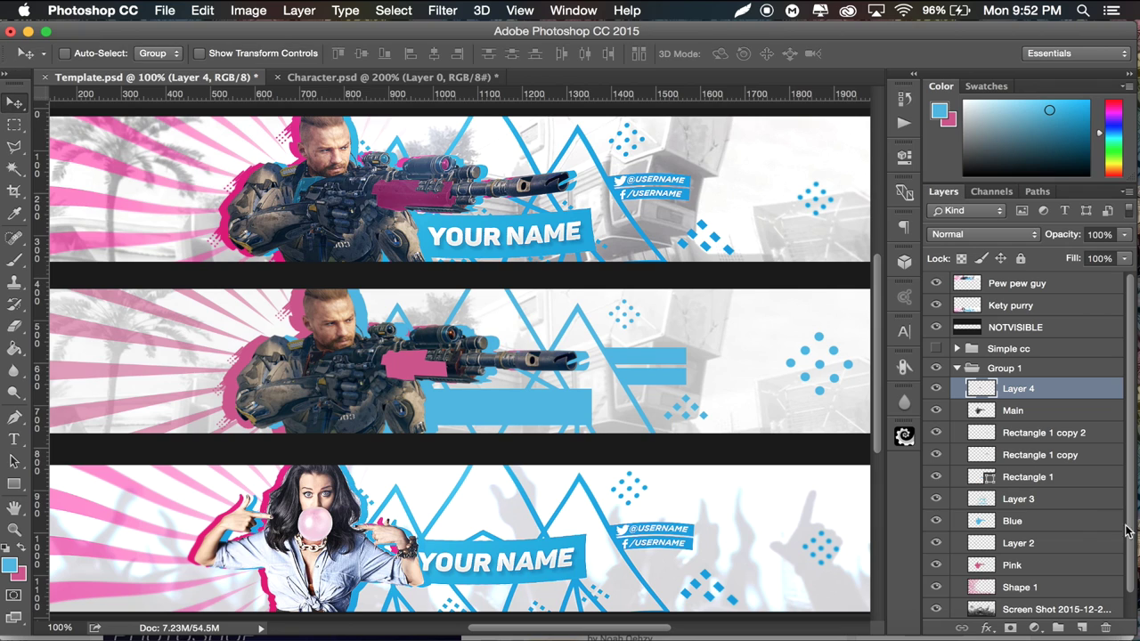
left_click(993, 238)
left_click(977, 580)
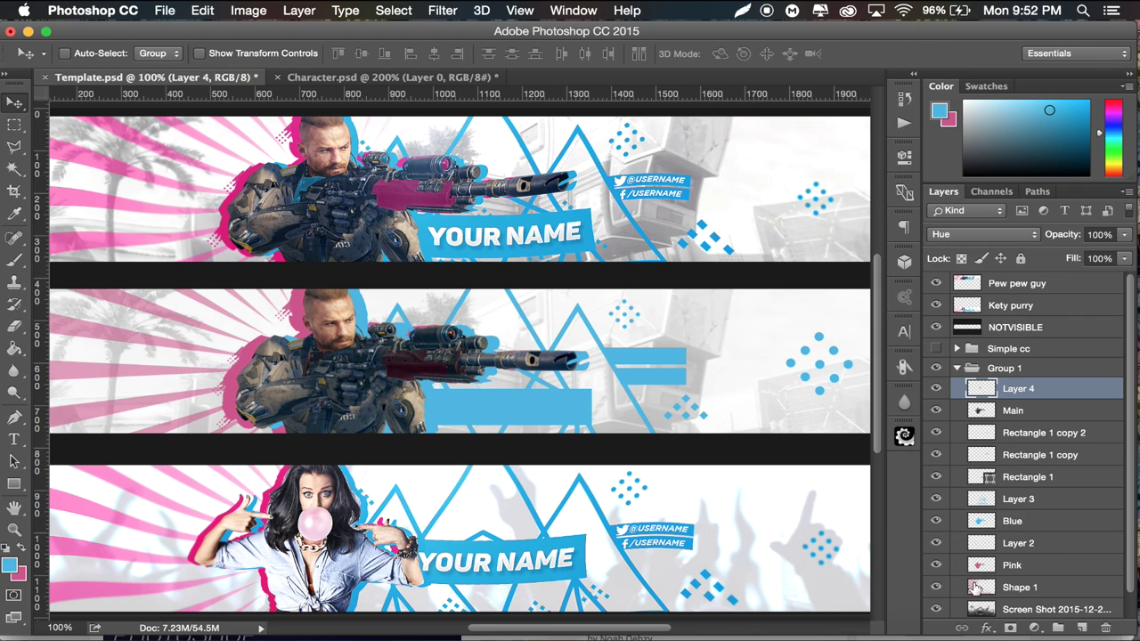
Step: Duplicate the handguard color layer and set the duplicate's blending mode to Overlay
key("super+j")
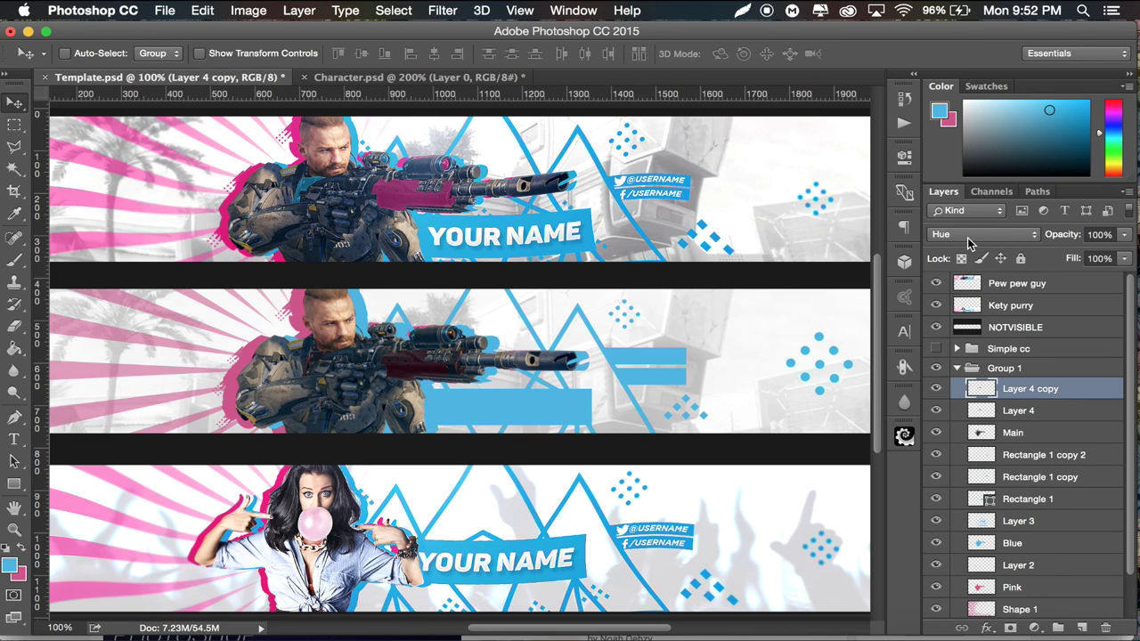
left_click(969, 236)
left_click(958, 74)
key("super+equal")
key("super+minus")
key("super+minus")
key("super+minus")
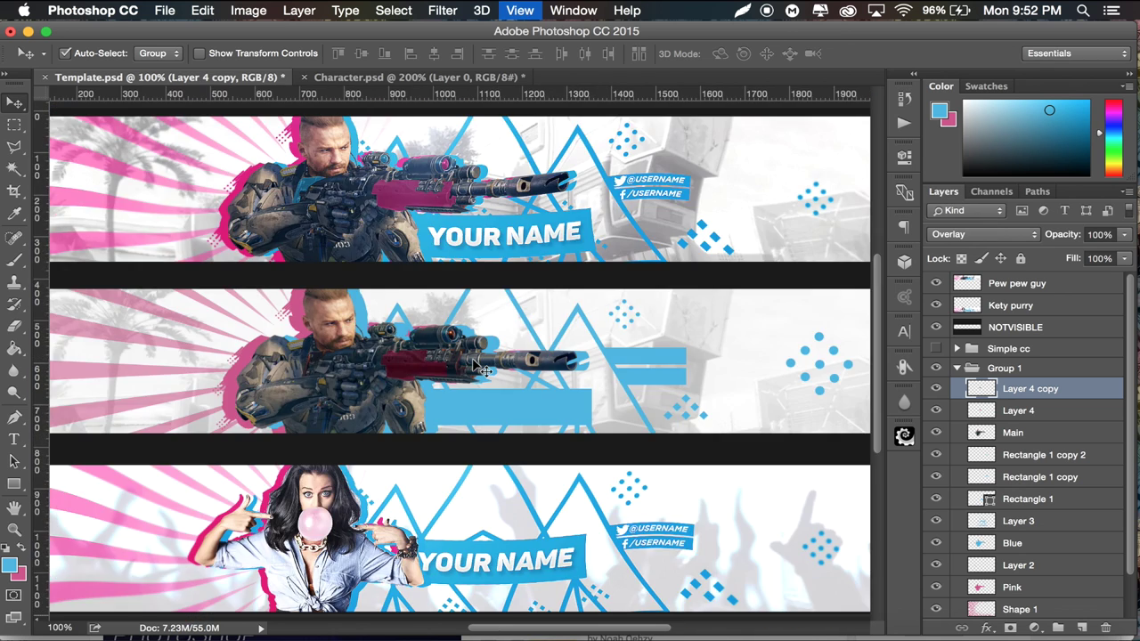
Step: Raise the saturation of the Overlay copy to +100 with Hue/Saturation
key("super+u")
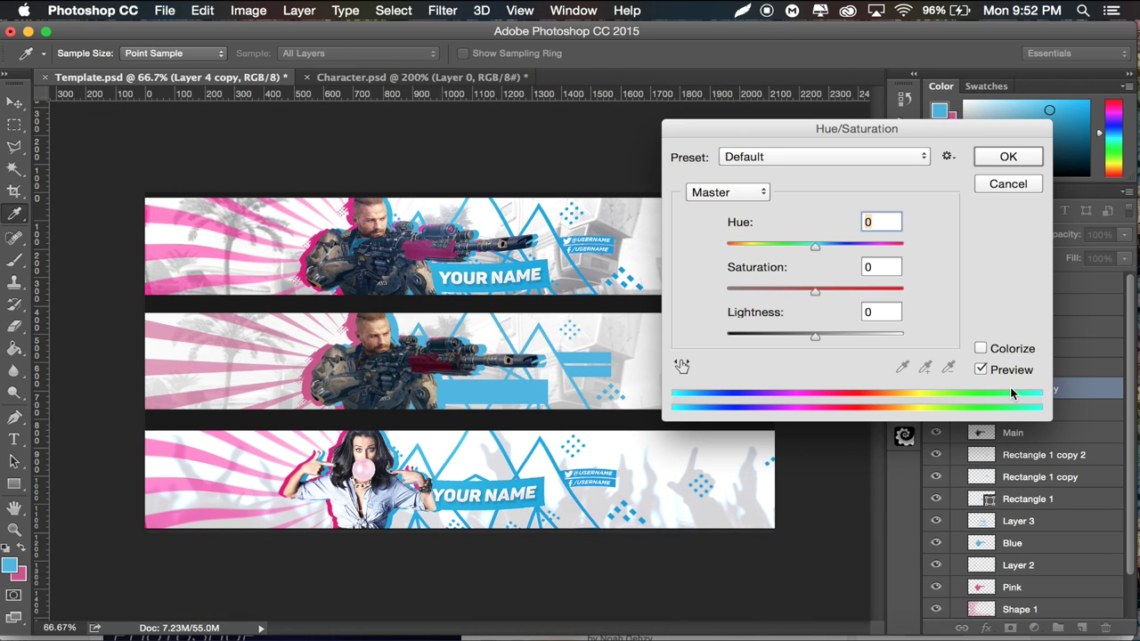
left_click_drag(861, 291, 977, 296)
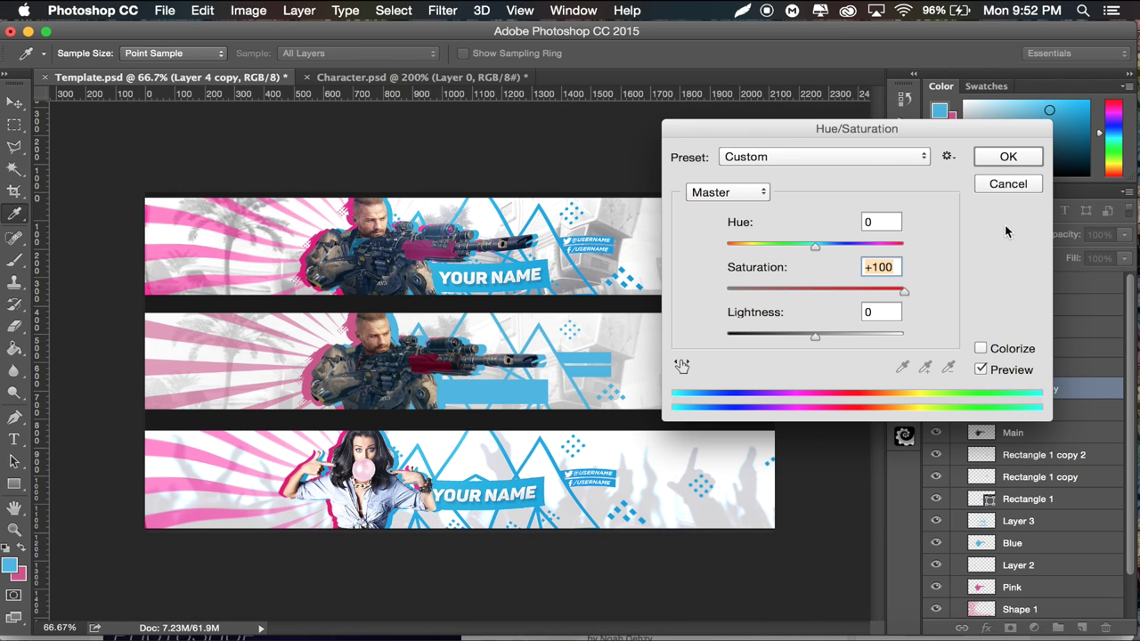
left_click(1006, 157)
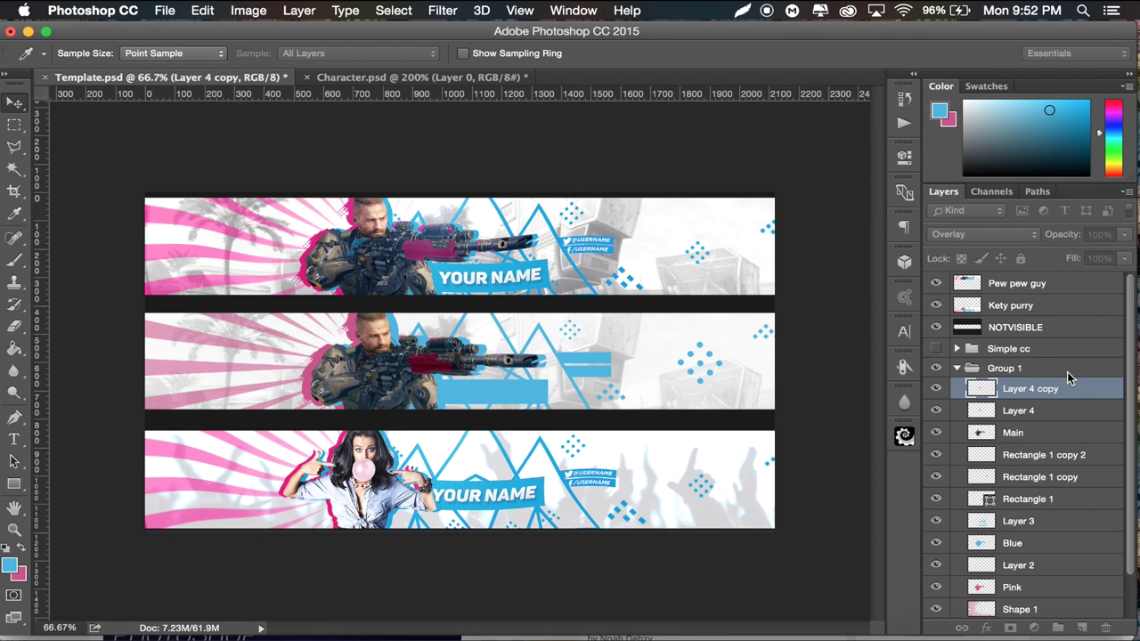
Step: Raise the saturation of the original handguard color layer, Layer 4, to +100 with Hue/Saturation
key("v")
left_click(1067, 413)
key("super+u")
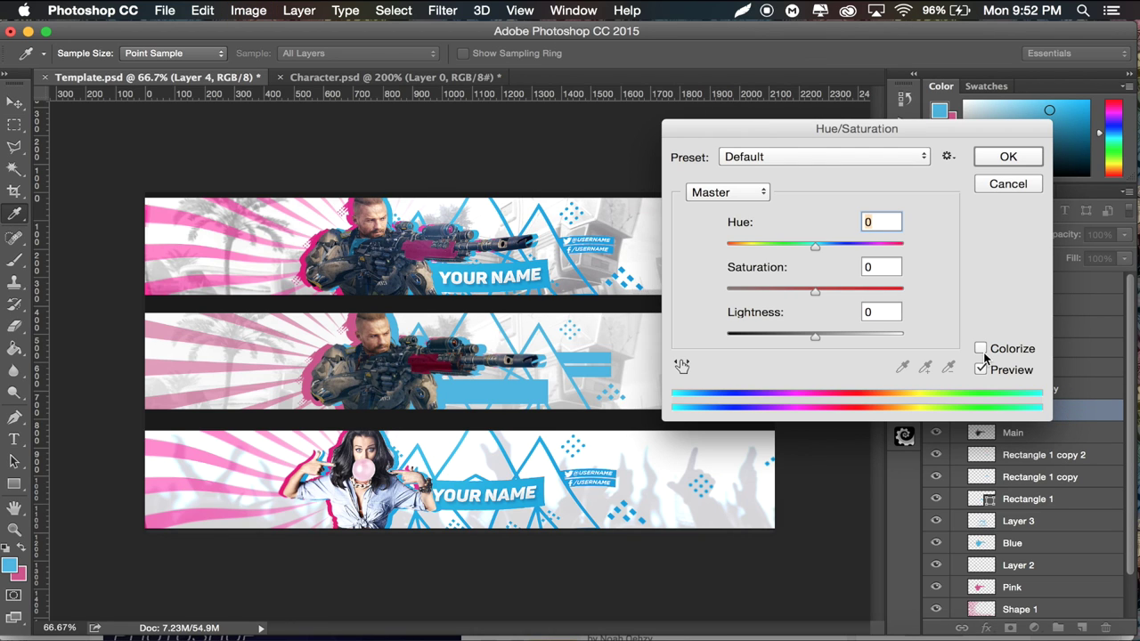
left_click_drag(883, 294, 928, 300)
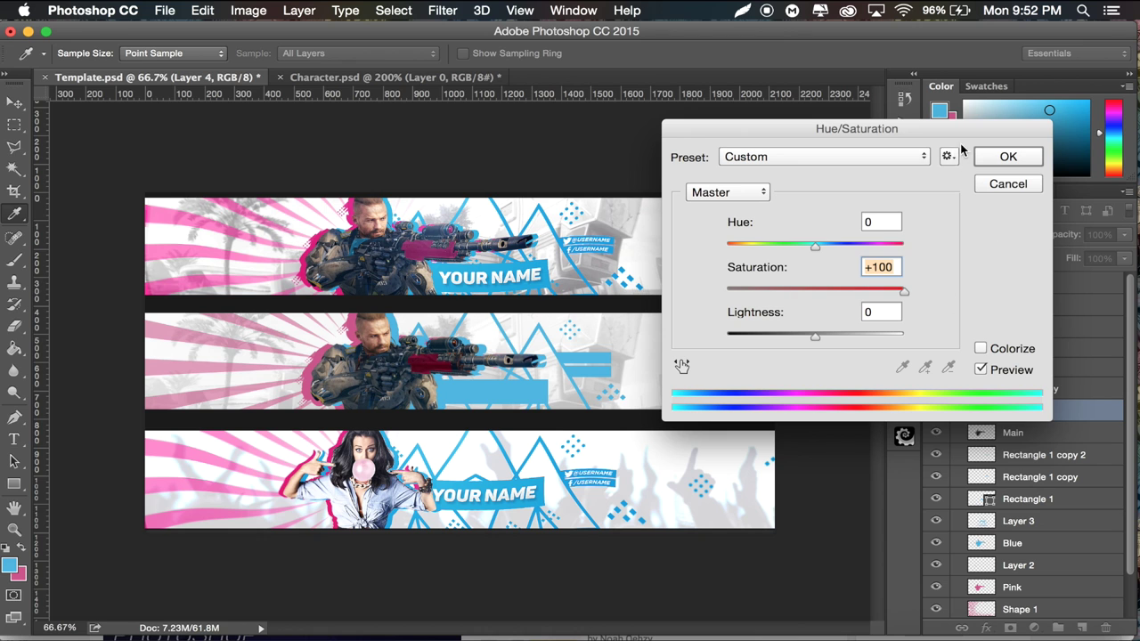
left_click(1007, 157)
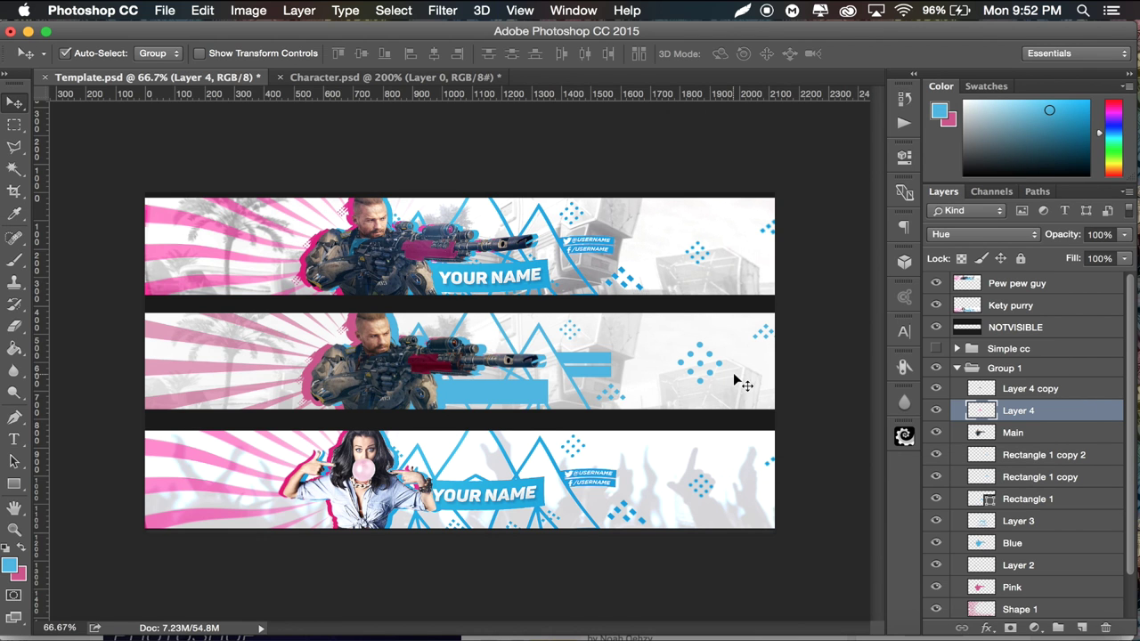
Step: Try nudging both handguard color layers together, and delete the Overlay copy
key("super+plus")
key("super+plus")
key("super+minus")
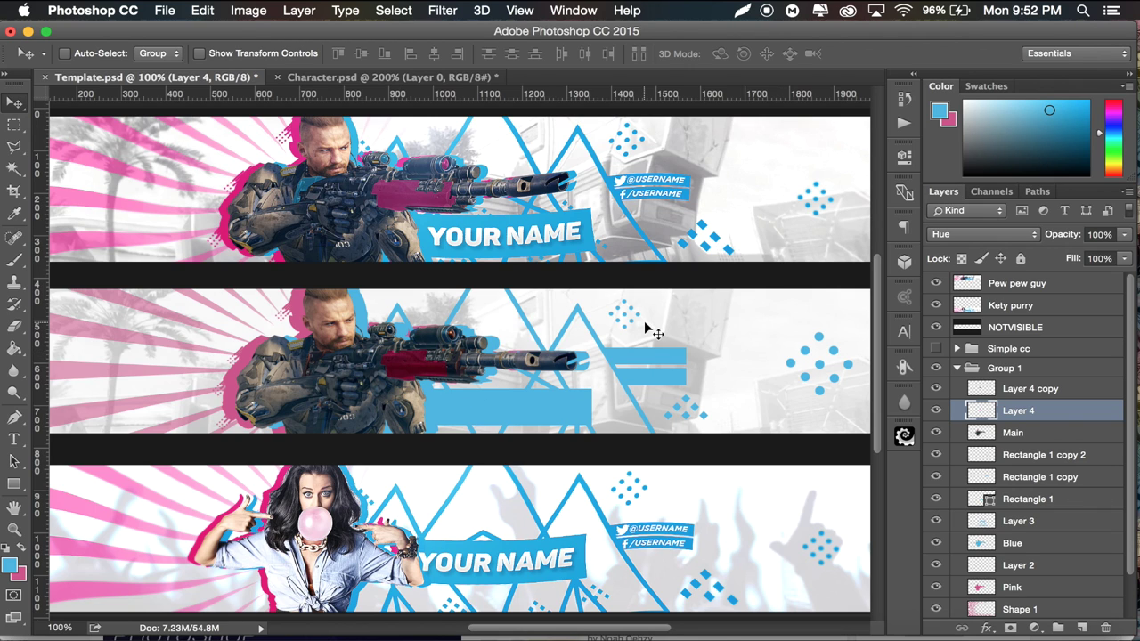
left_click(1051, 392, "shift")
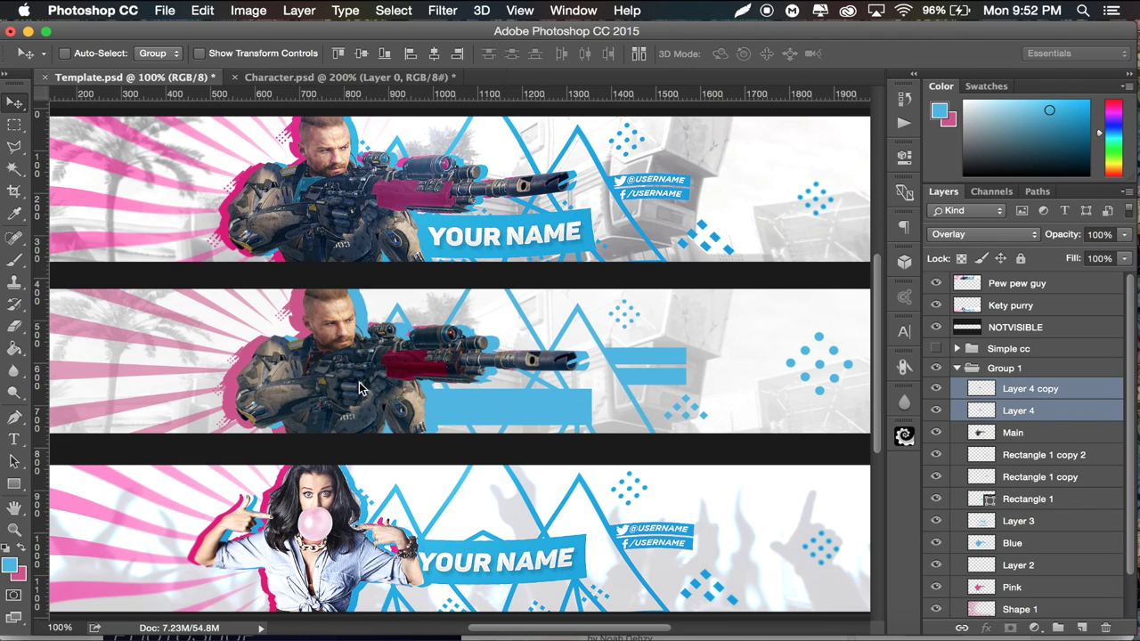
mouse_move(451, 382)
left_mouse_down()
mouse_move(355, 378)
mouse_move(294, 408)
mouse_move(361, 376)
mouse_move(452, 378)
left_mouse_up()
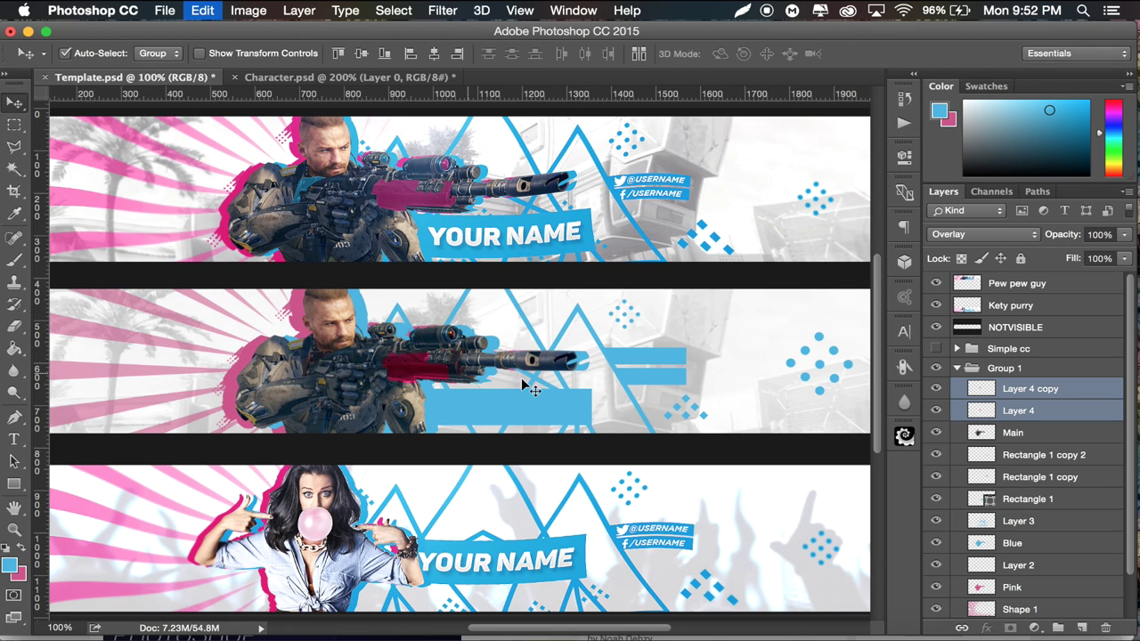
left_click(1055, 392)
key("BackSpace")
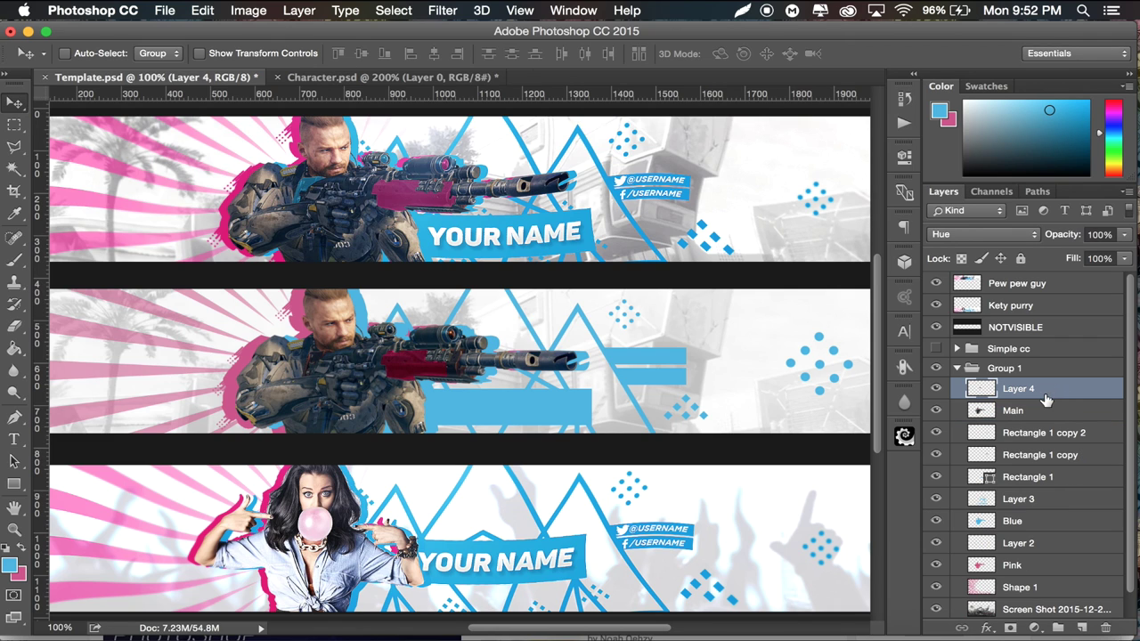
Step: Set Layer 4's blending mode to Normal and its opacity to 52%
left_click(982, 234)
mouse_move(976, 14)
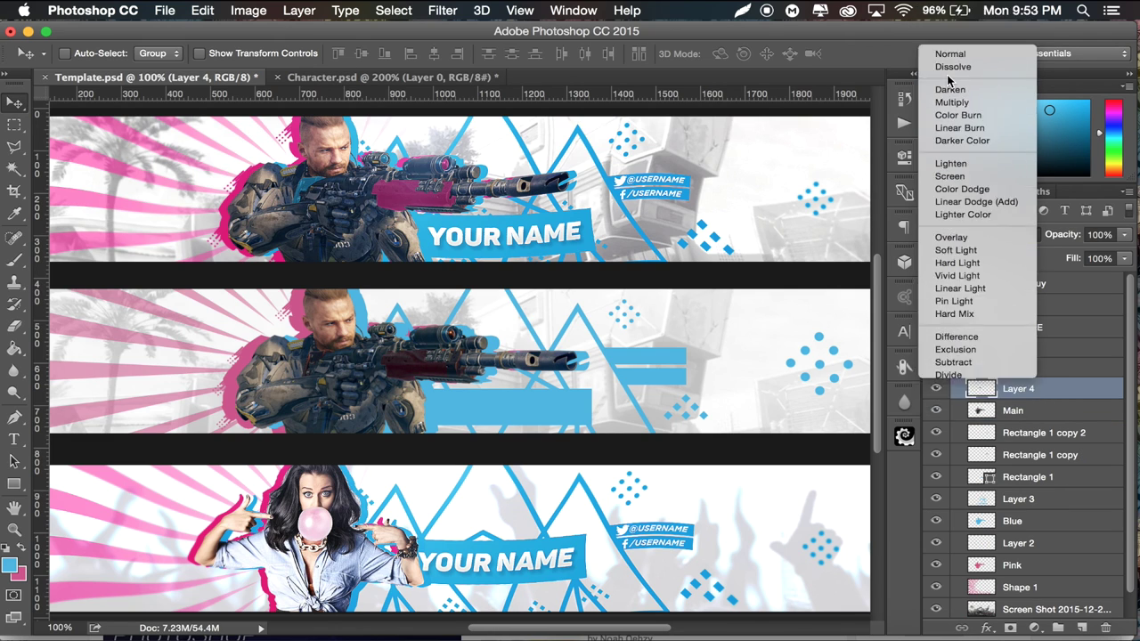
left_click(951, 54)
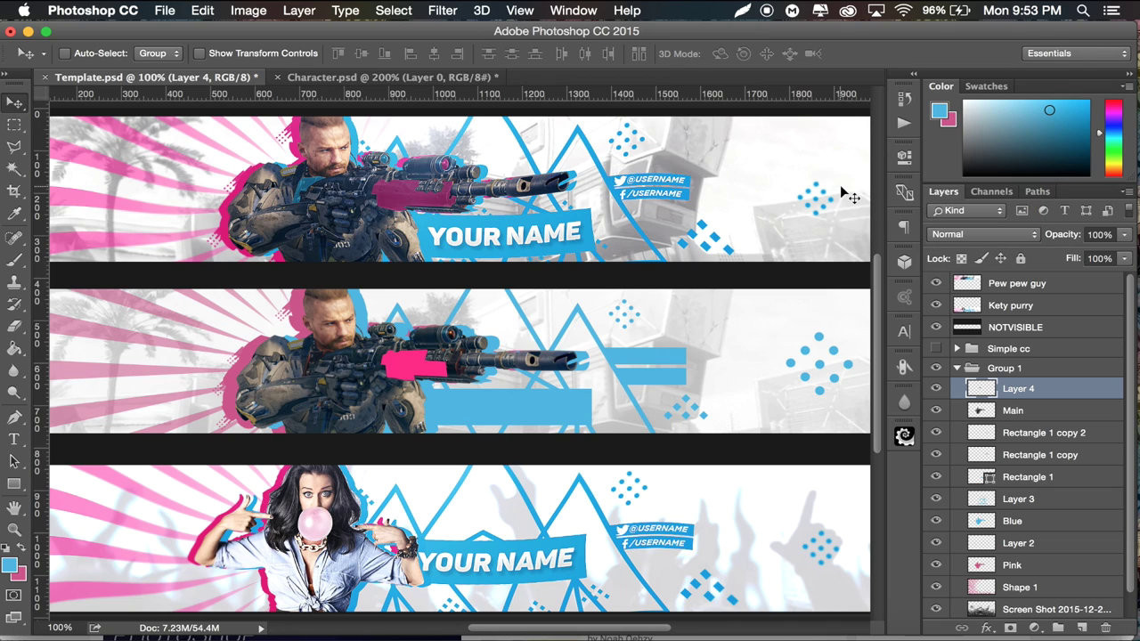
left_click_drag(1068, 236, 1027, 233)
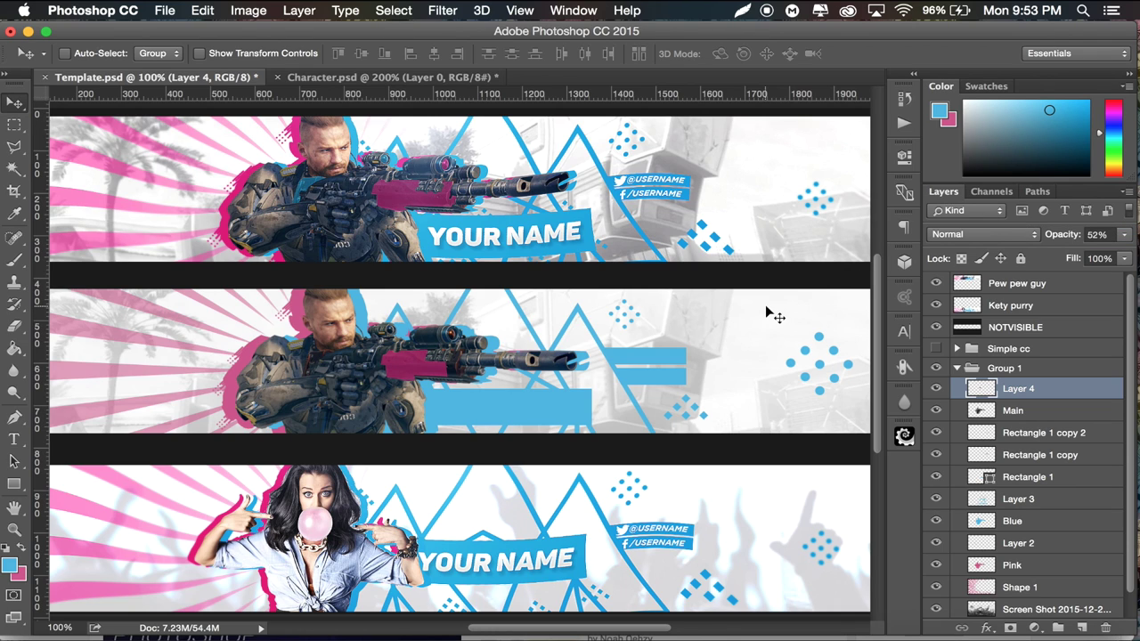
Step: Add a white Inner Glow to Layer 4 with Overlay blend mode, 75% opacity and 9 px size
double_click(1078, 391)
left_click_drag(544, 86, 844, 104)
left_click(579, 307)
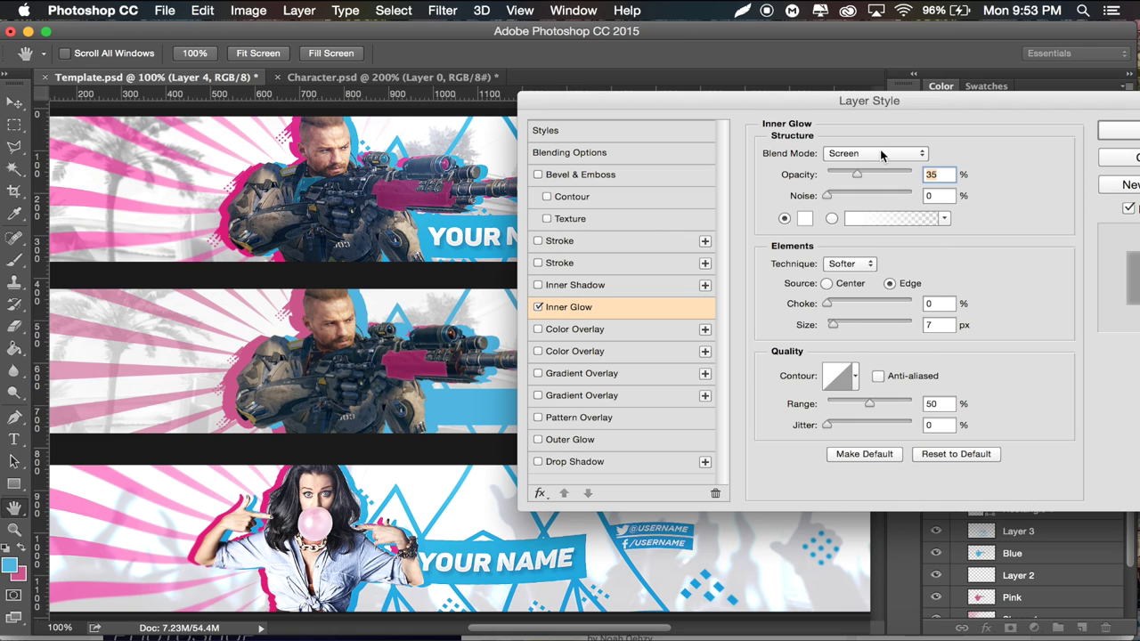
left_click(880, 153)
left_click(862, 212)
left_click_drag(856, 179, 892, 176)
mouse_move(833, 327)
left_mouse_down()
mouse_move(858, 321)
mouse_move(836, 326)
left_mouse_up()
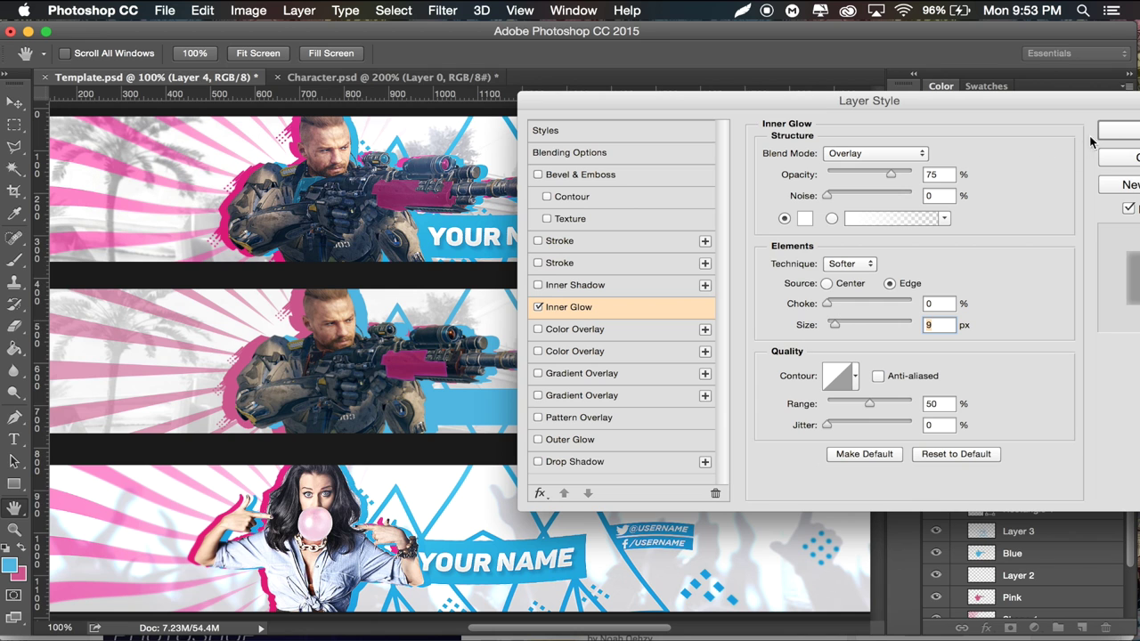
left_click(1120, 134)
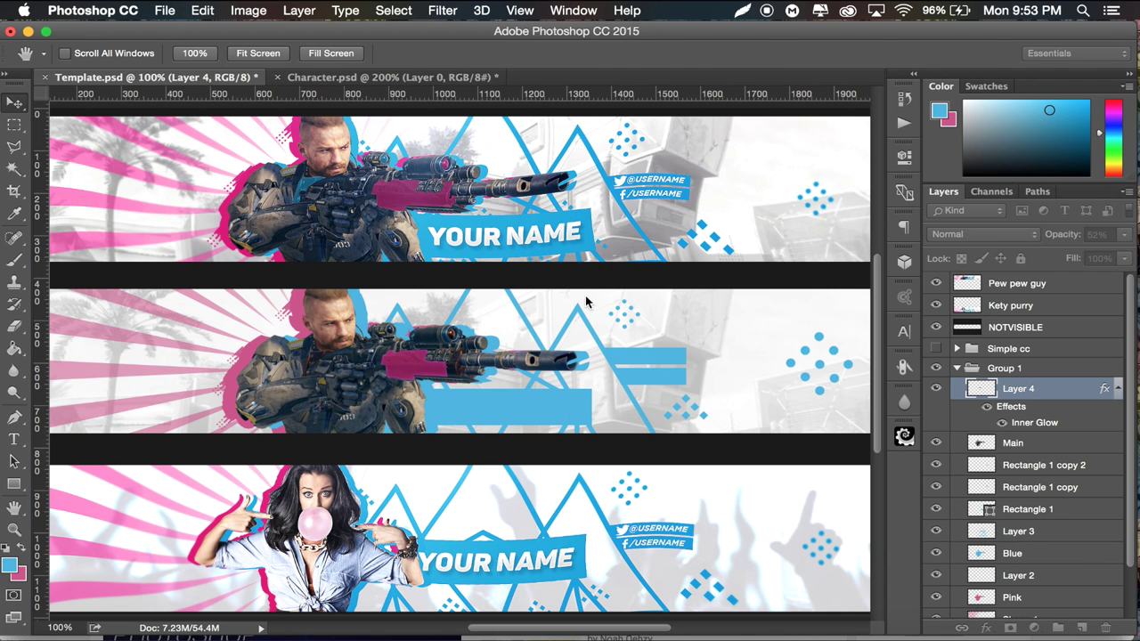
Step: Inspect the pink handguard's inner glow up close and collapse the effects list of Layer 4
key("v")
key("super+equal")
key("super+equal")
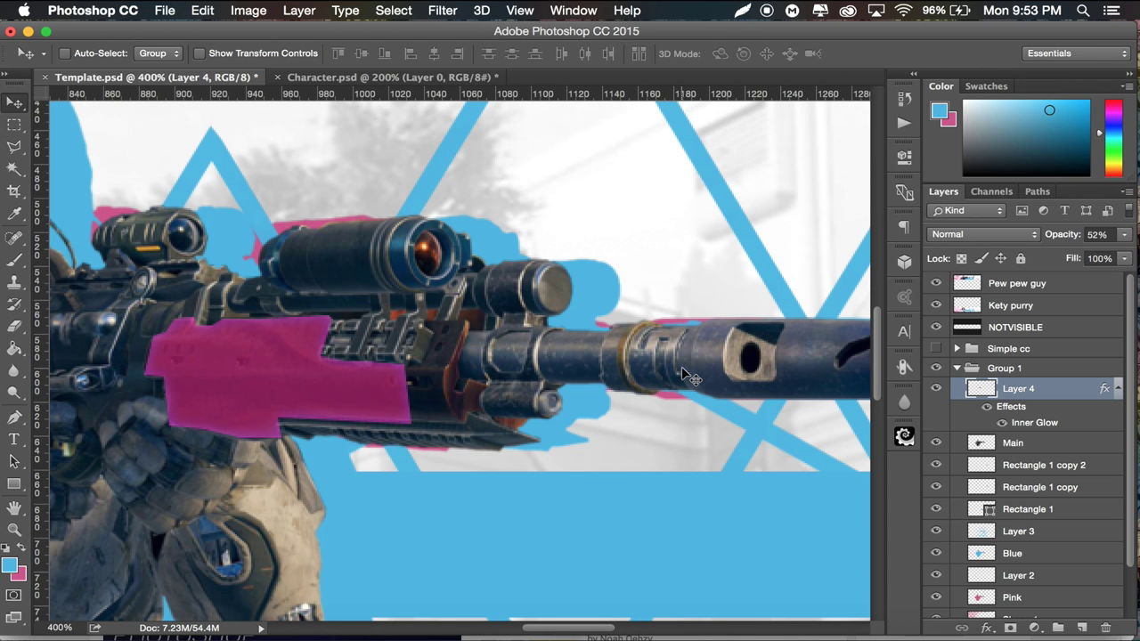
key("super+minus")
key("super+minus")
key("super+minus")
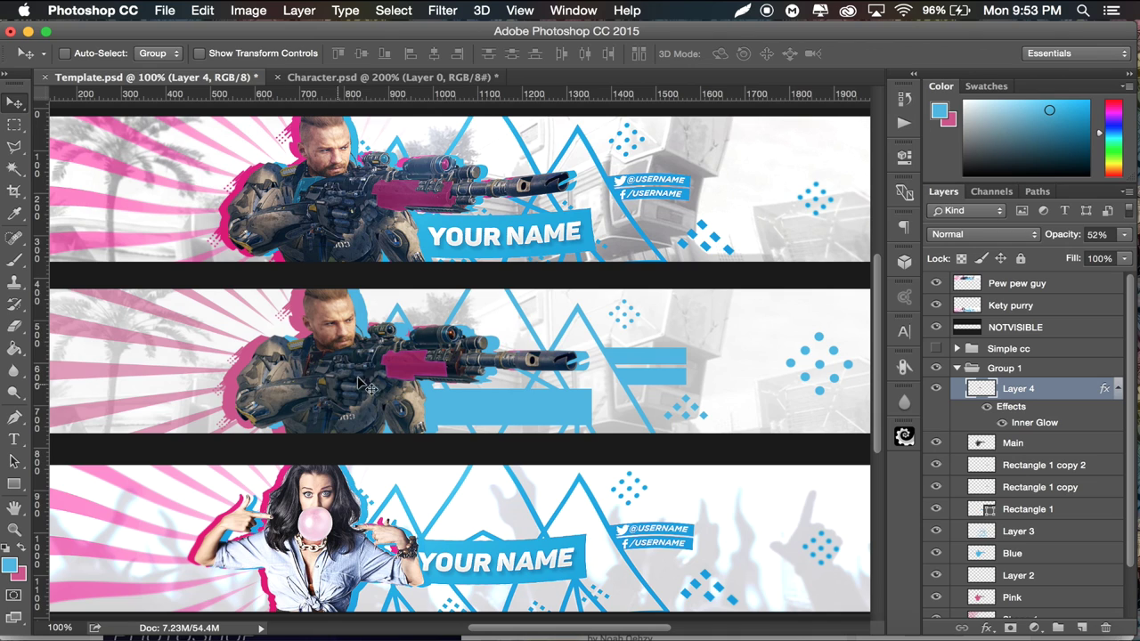
left_click(1119, 389)
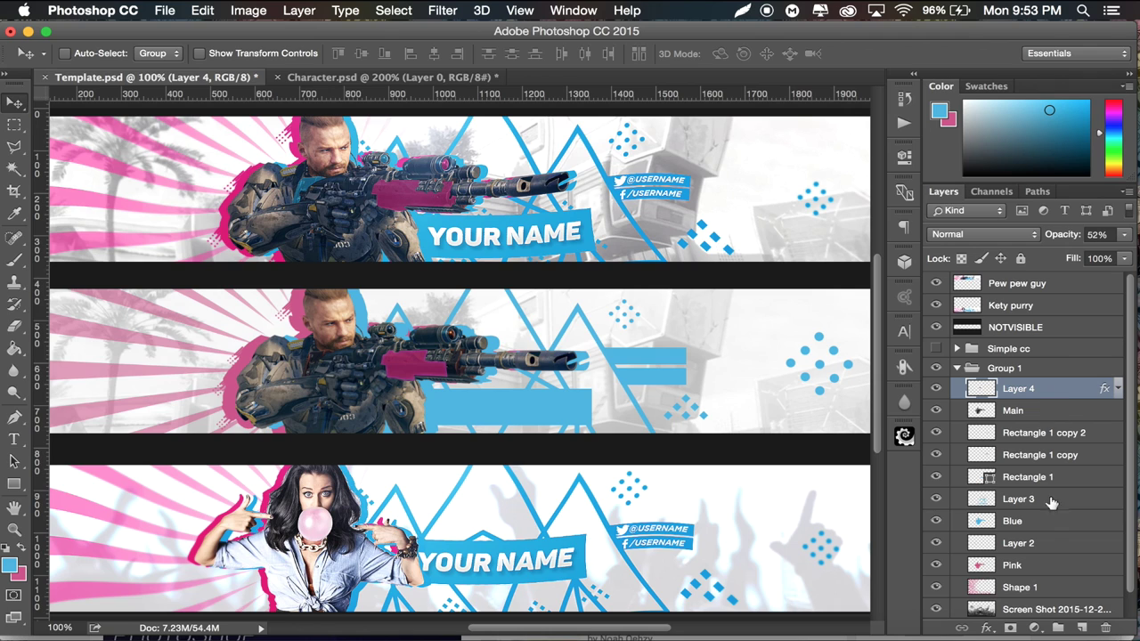
Step: Add white text reading "YOUR NAME" on the large blue bar in the middle banner
left_click(13, 439)
left_click(7, 548)
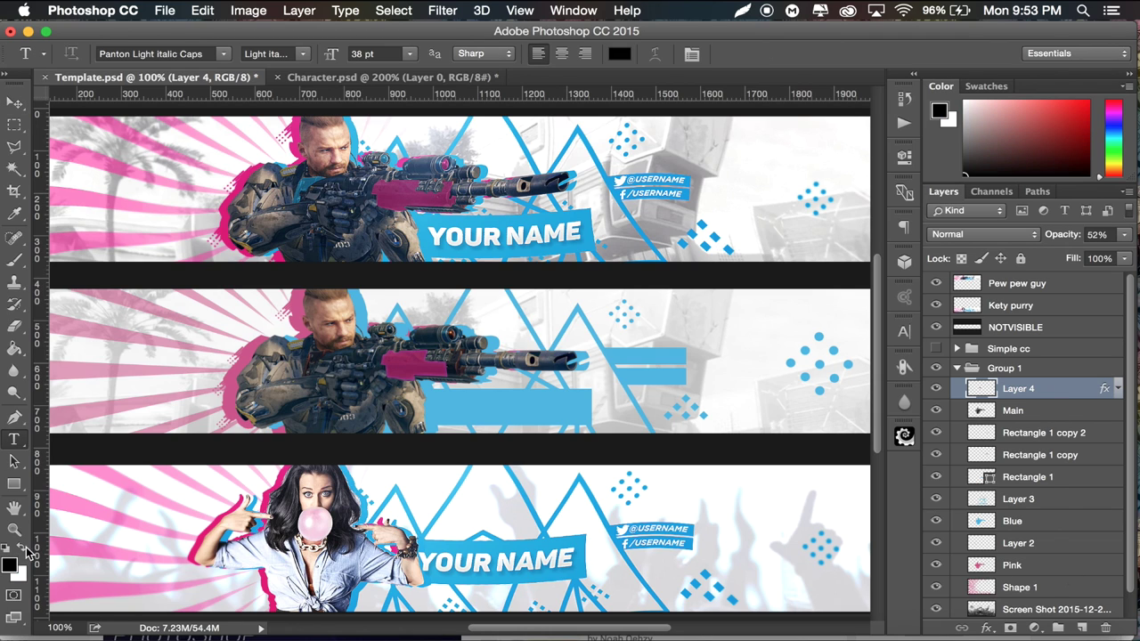
left_click(24, 550)
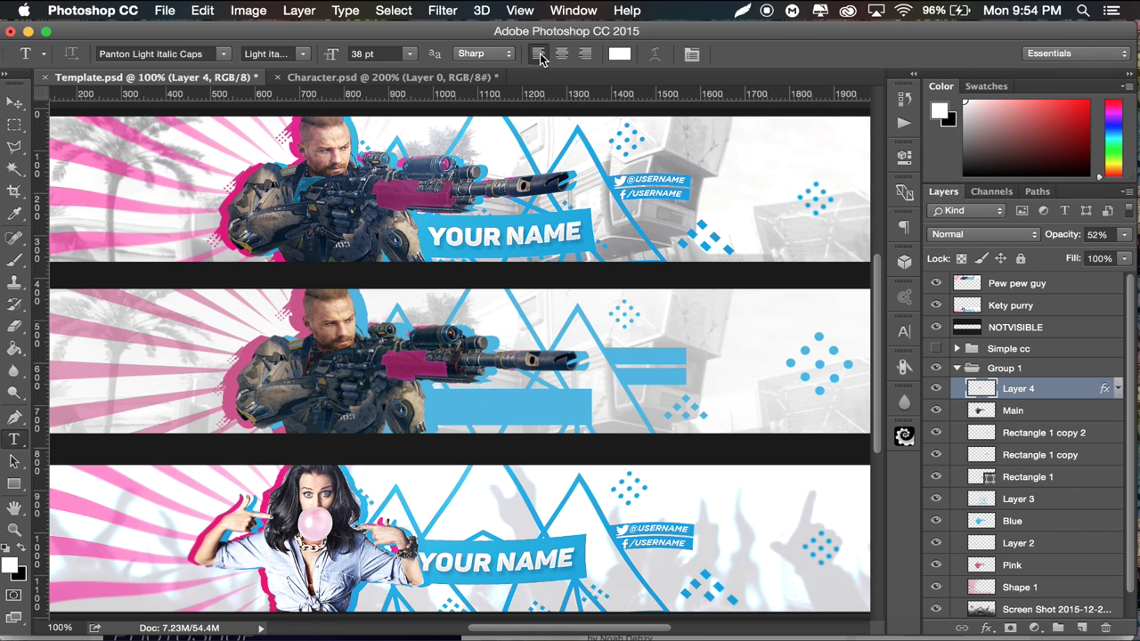
left_click(446, 412)
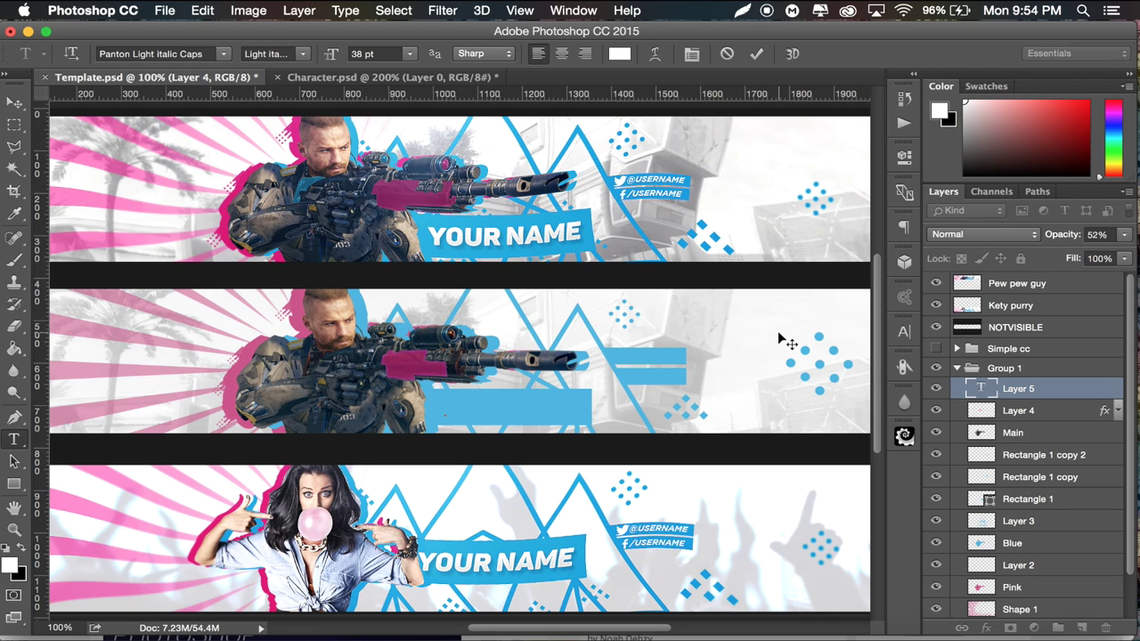
type("YOUR NAME")
Step: Change the font style of the whole "YOUR NAME" text to Black Caps
left_click_drag(540, 409, 422, 406)
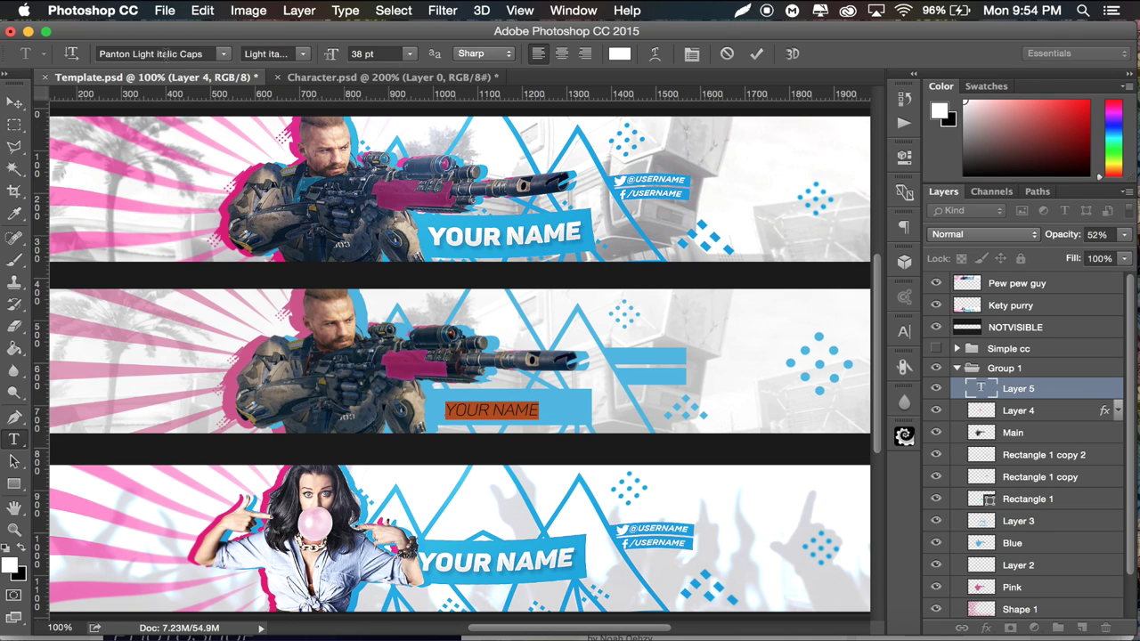
left_click(301, 54)
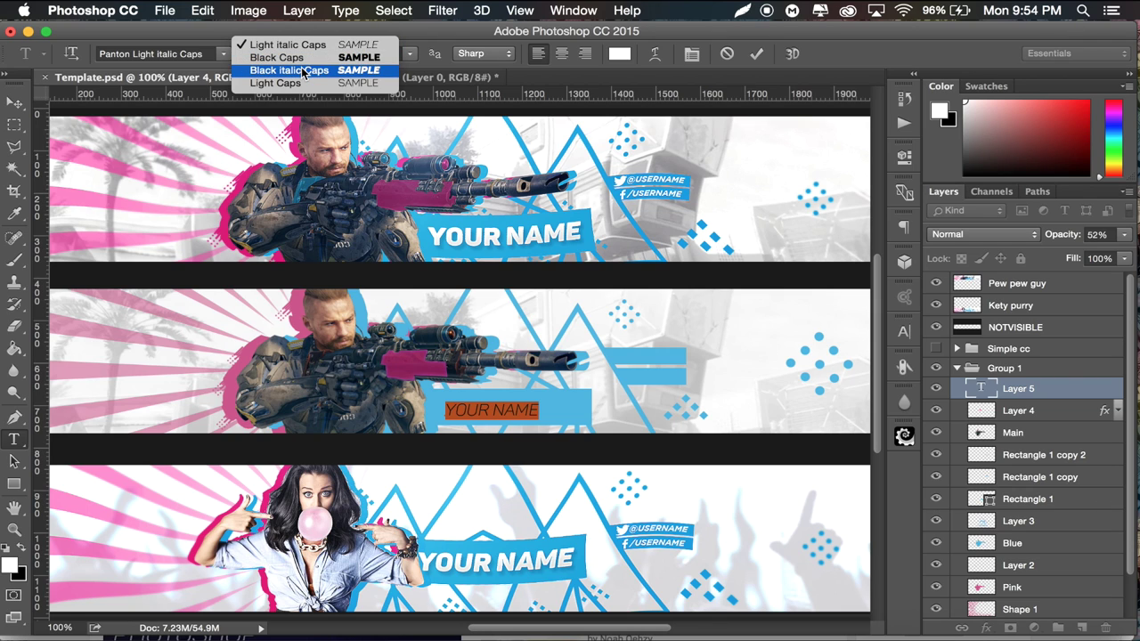
left_click(301, 58)
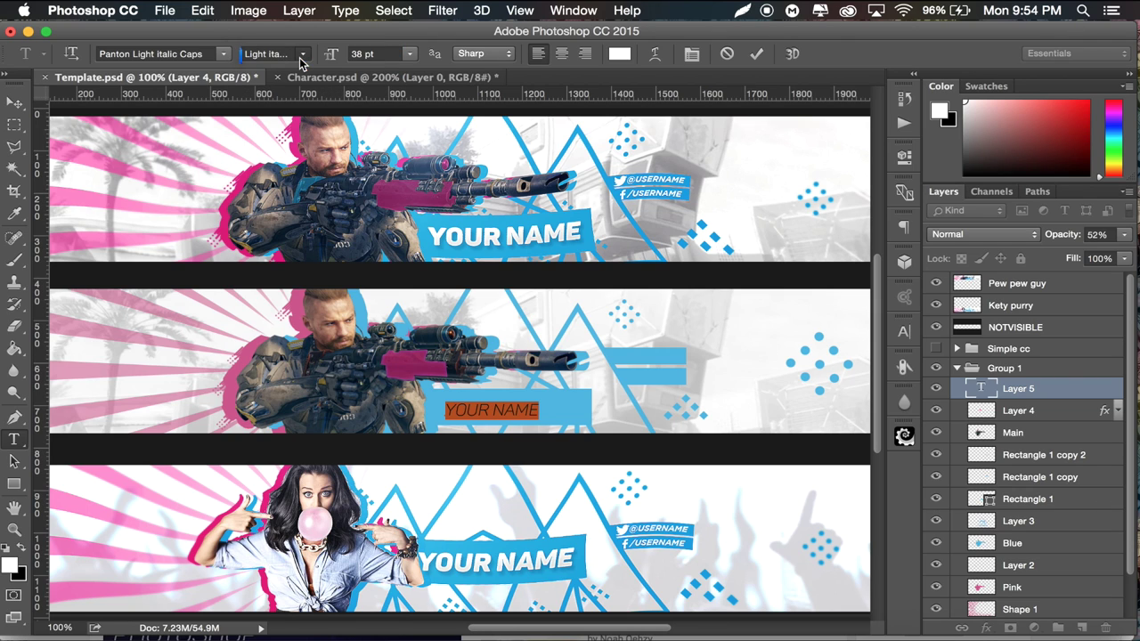
left_click(16, 103)
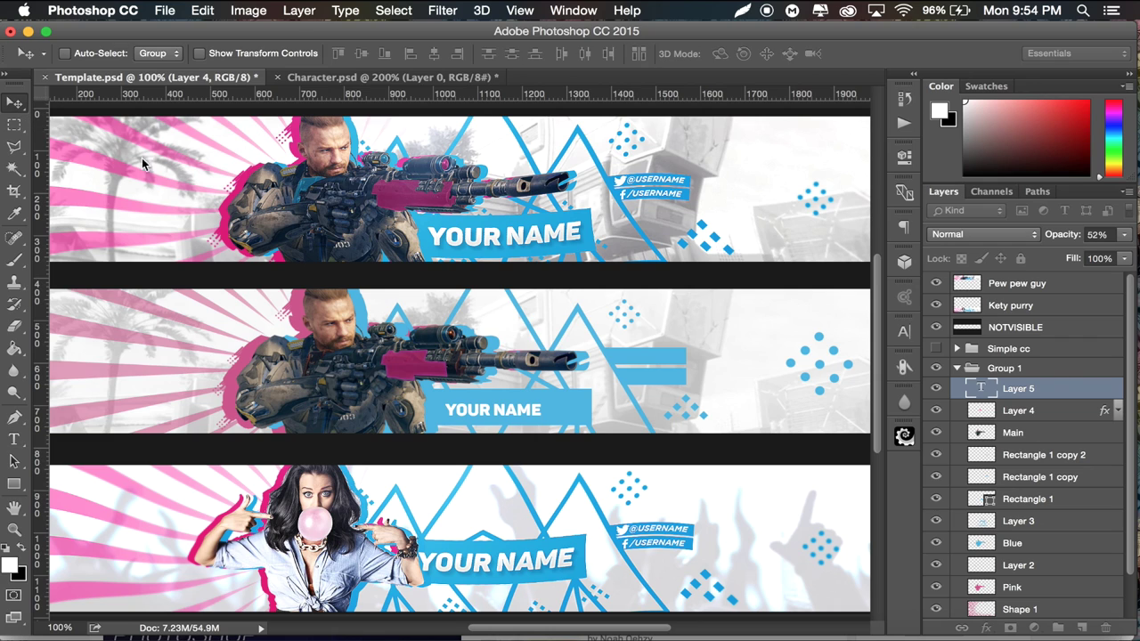
Step: Scale the "YOUR NAME" text up proportionally to about 151% so it fills the large blue bar
key("super+t")
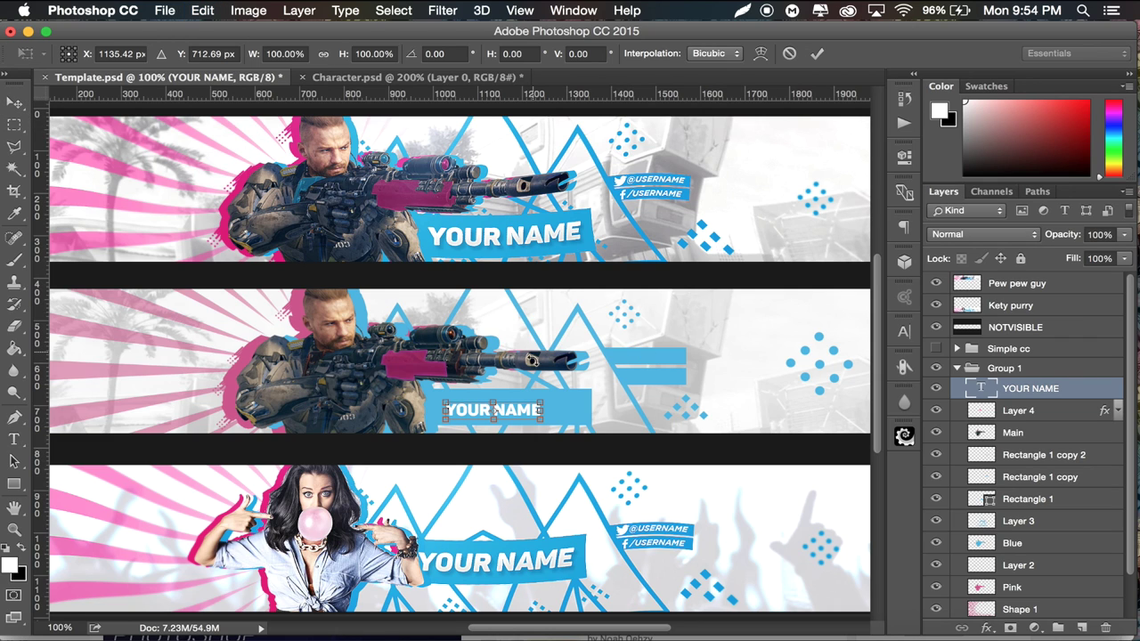
left_click_drag(538, 407, 577, 400)
left_click_drag(444, 421, 437, 419)
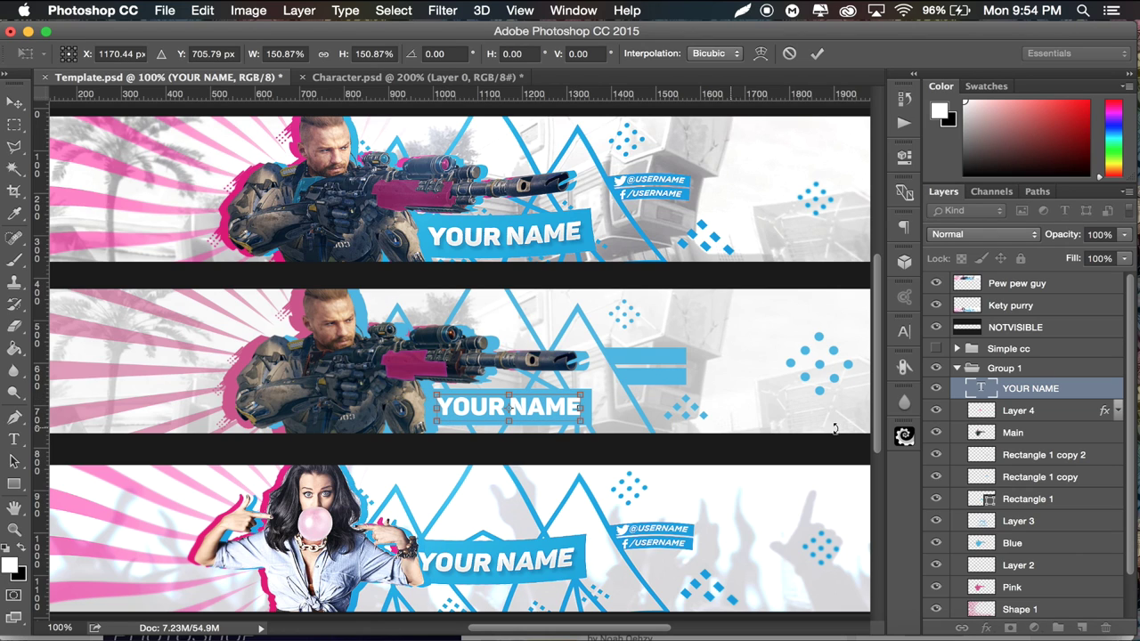
key("Return")
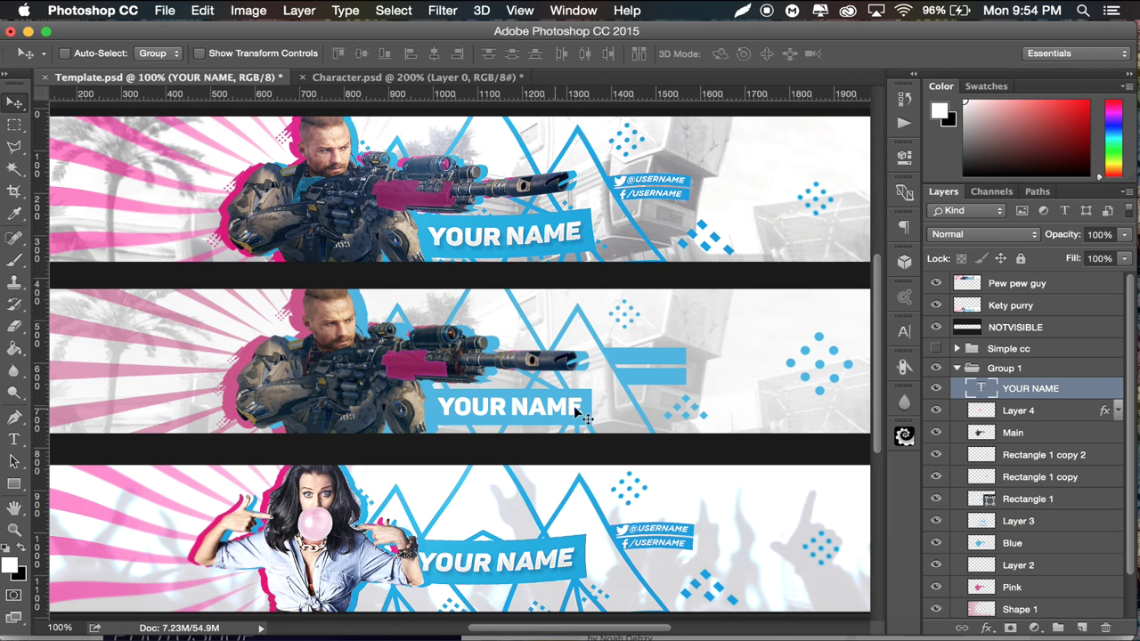
Step: Give the "YOUR NAME" text a Gradient Overlay and a white Inner Glow with Overlay blending, 75% opacity and 4 px size
double_click(1098, 399)
left_click_drag(539, 86, 949, 97)
left_click(677, 367)
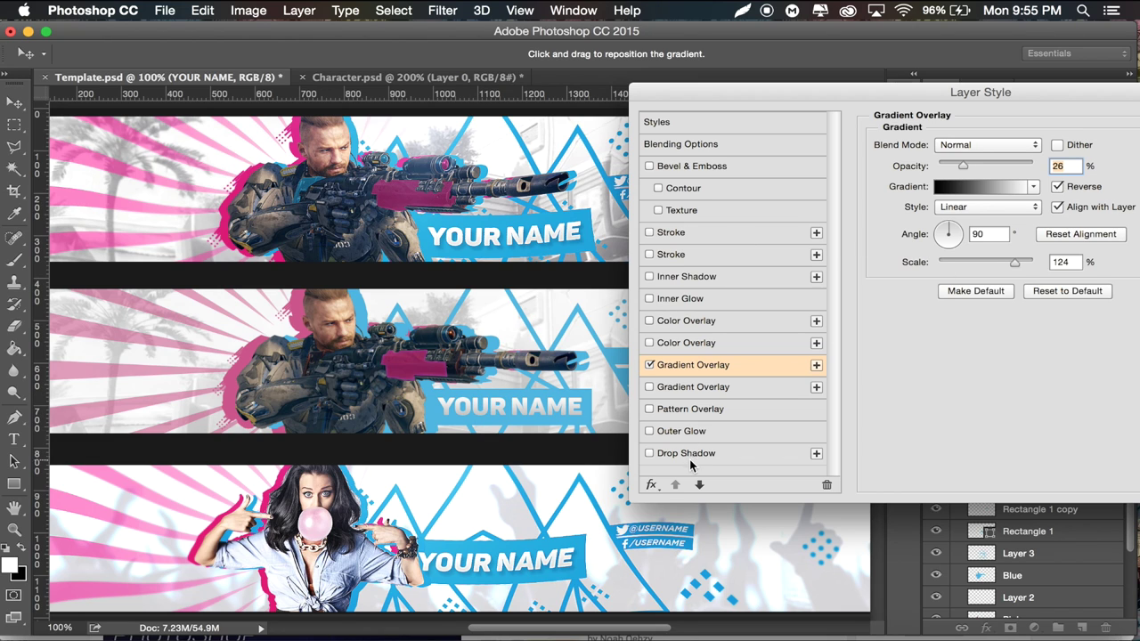
left_click(680, 301)
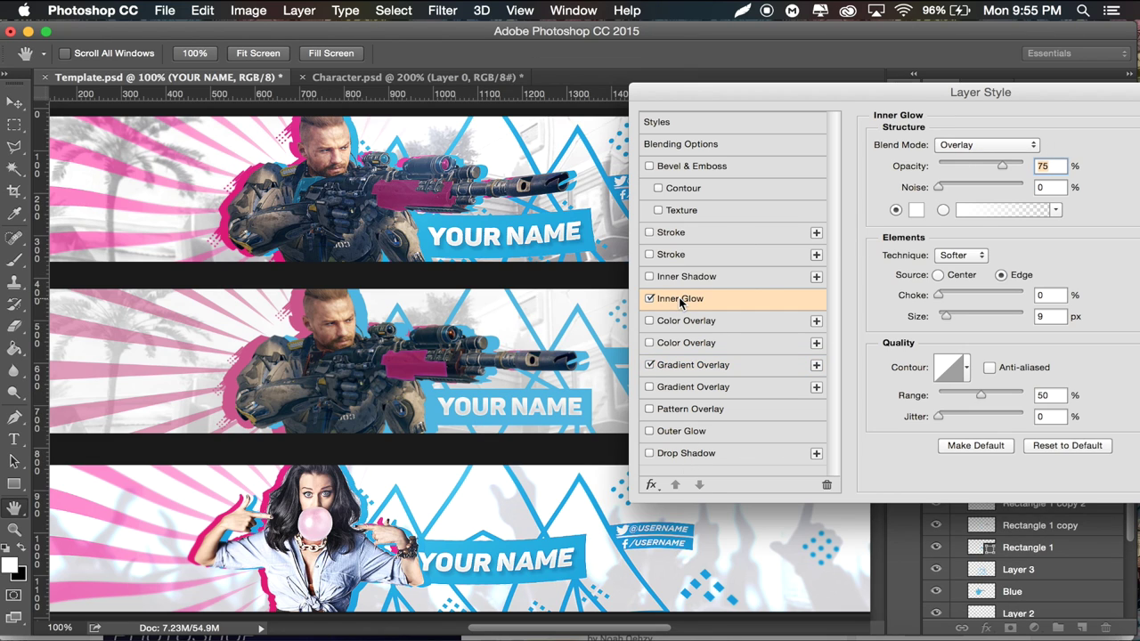
left_click(1059, 317)
key("Down")
key("Down")
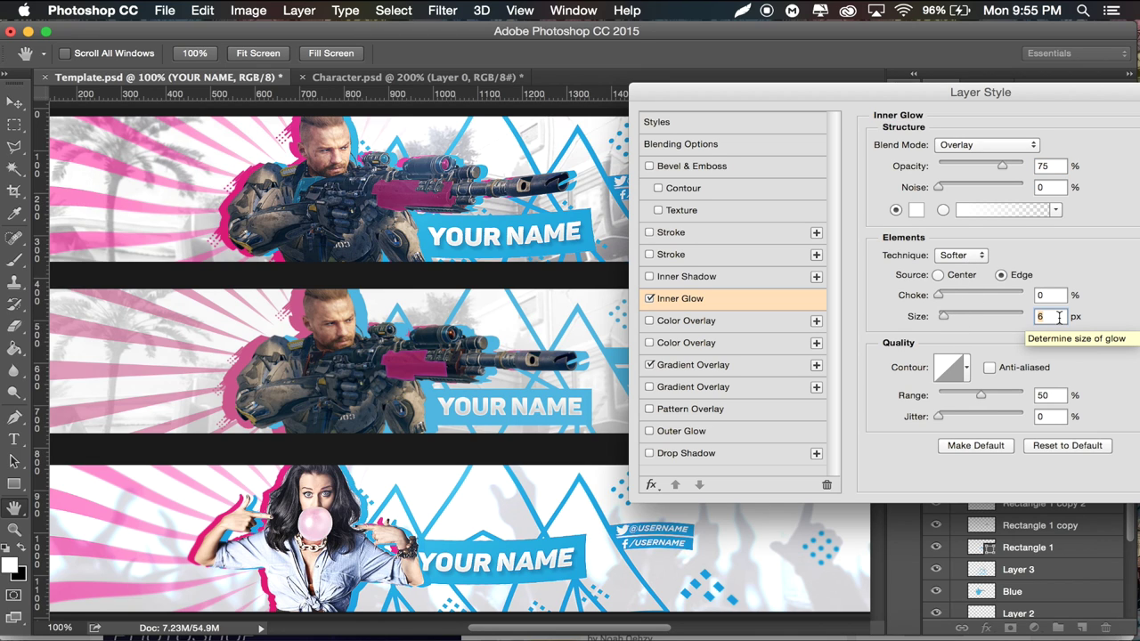
key("Down")
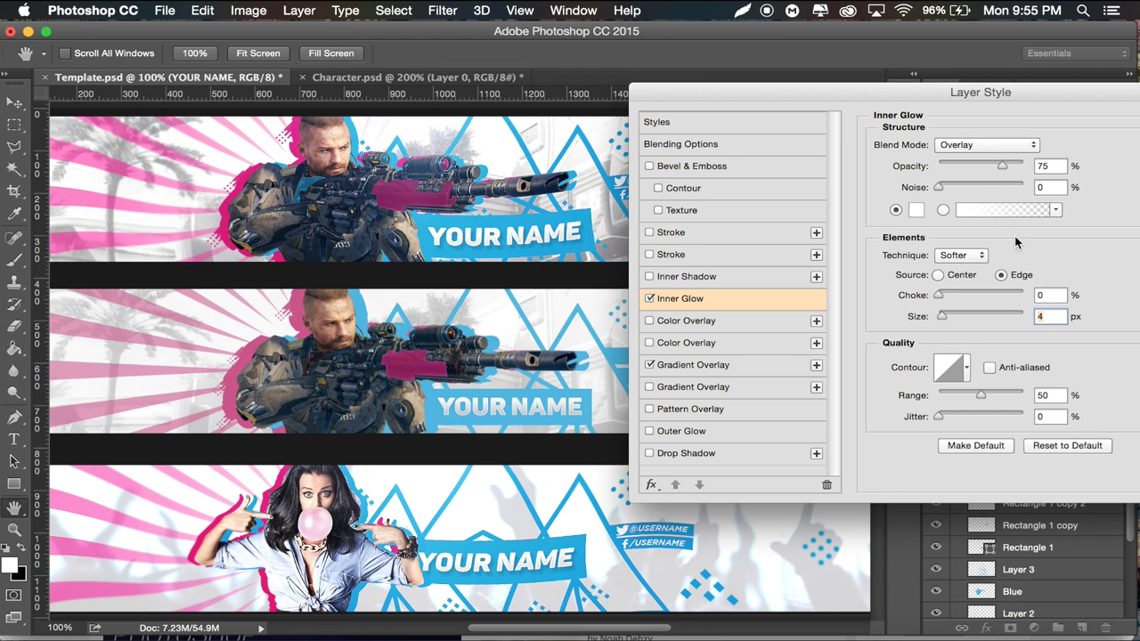
Step: Add a Multiply Drop Shadow at 8% opacity to the name text and set its Gradient Overlay opacity to 15%
left_click(700, 454)
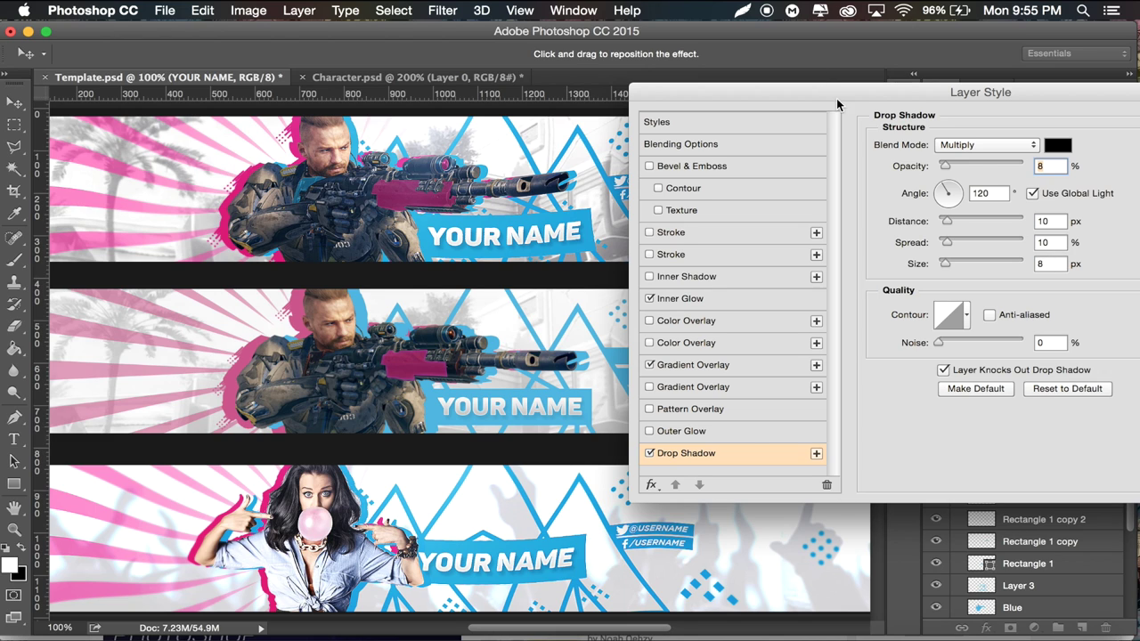
left_click(691, 363)
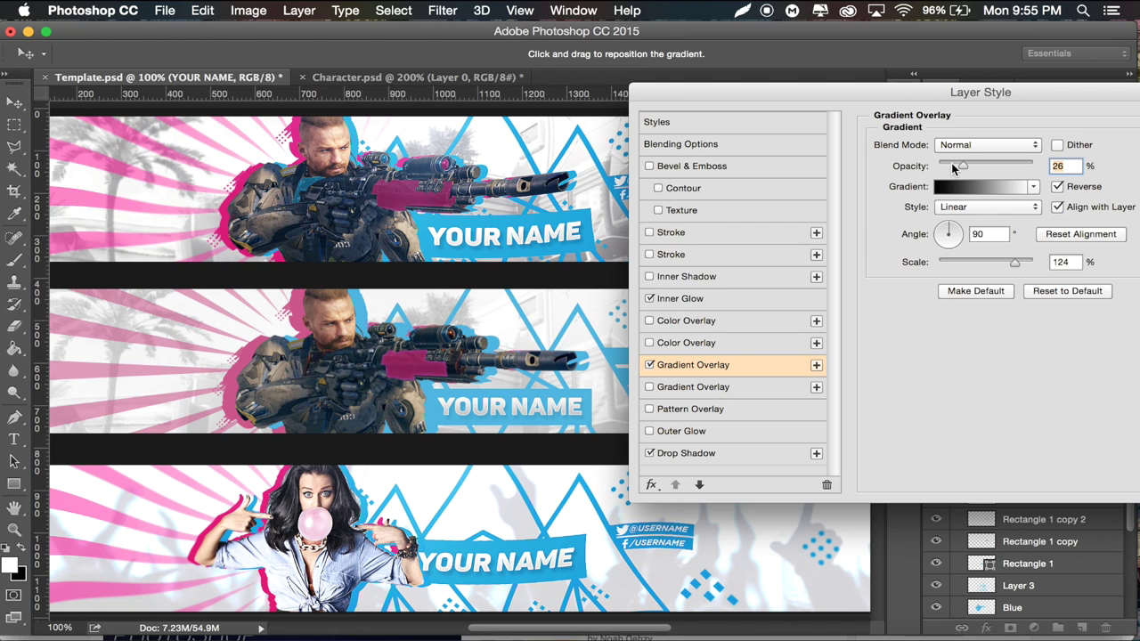
left_click(953, 167)
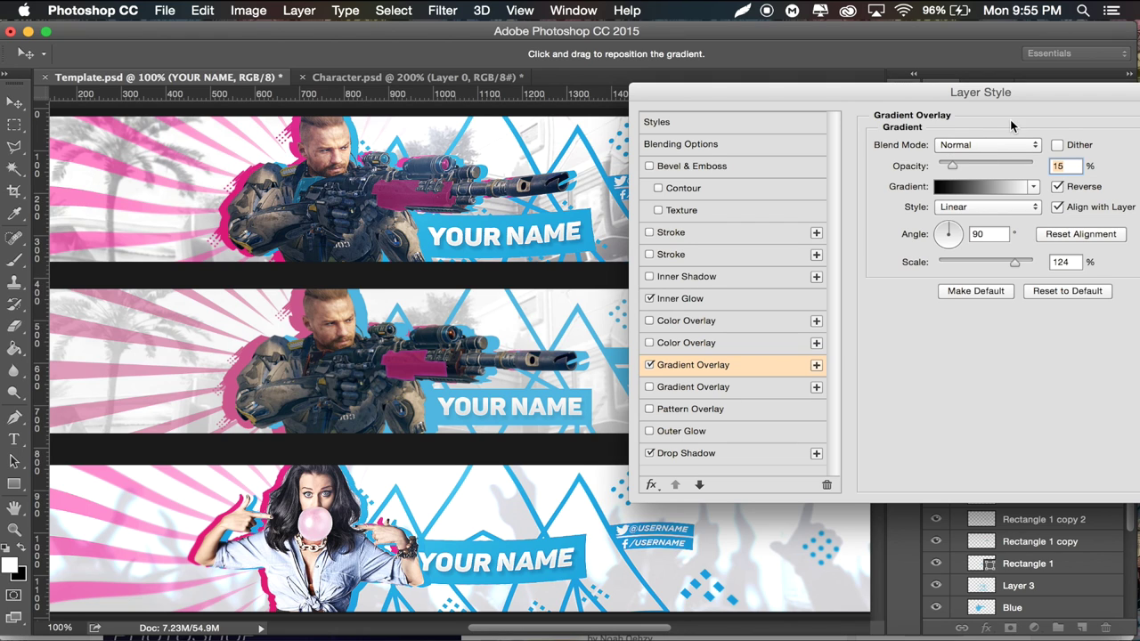
left_click_drag(996, 91, 772, 128)
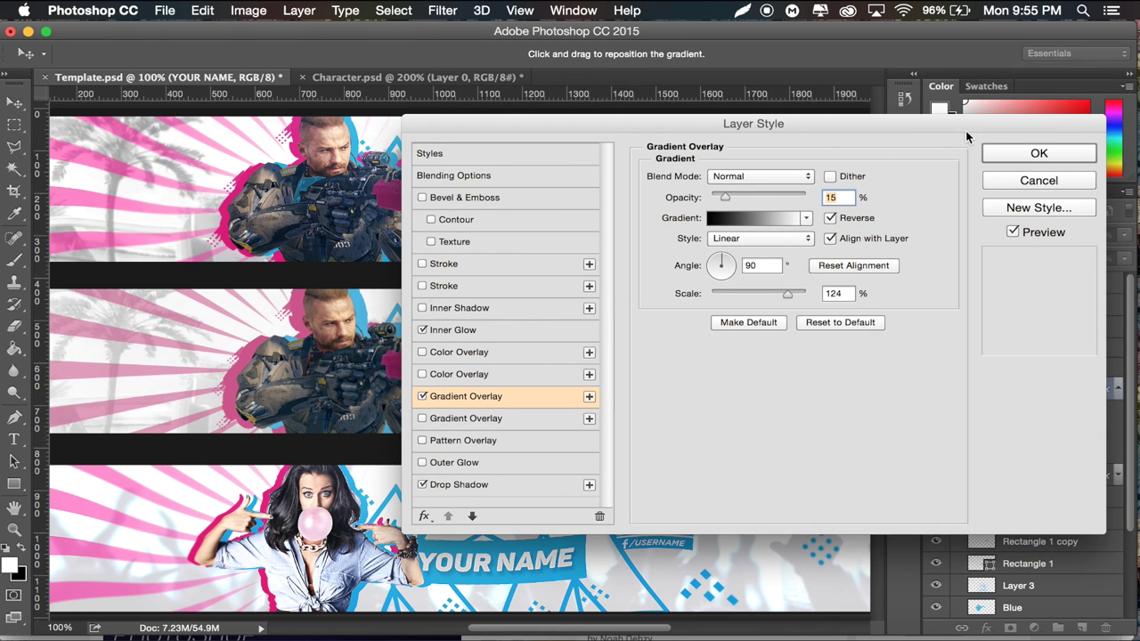
left_click(1015, 152)
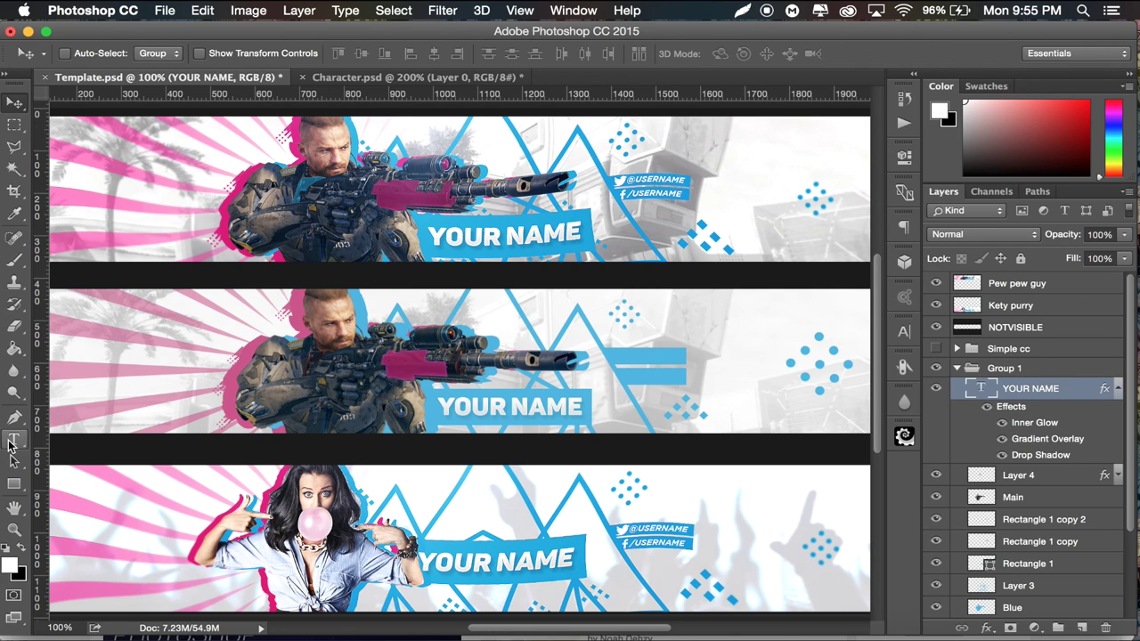
left_click(13, 439)
key("super+equal")
key("super+equal")
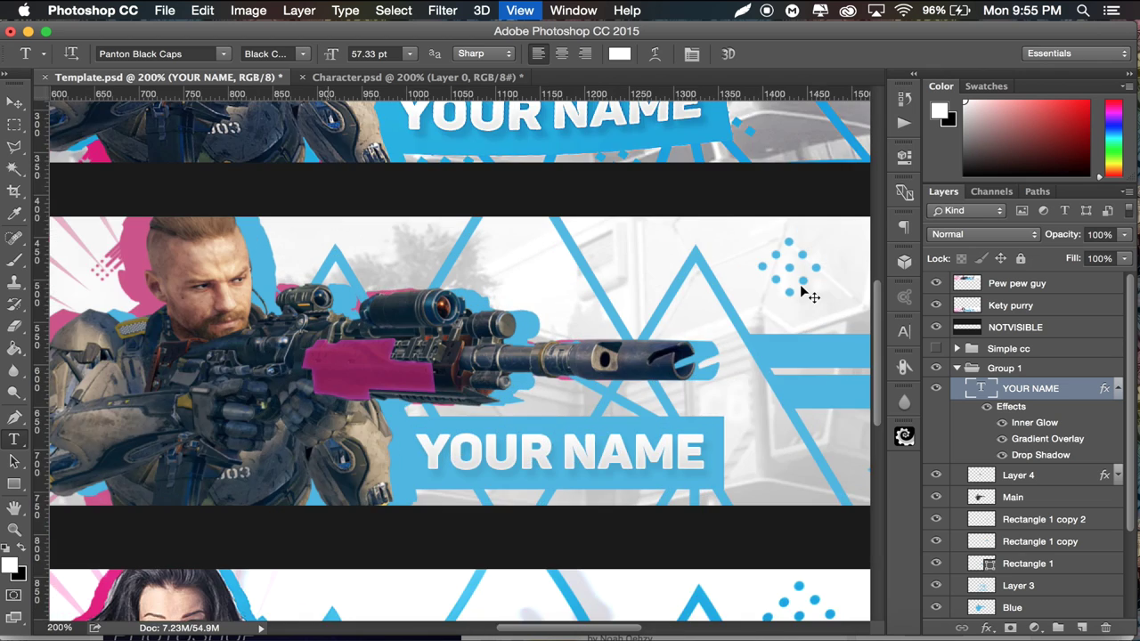
scroll(661, 330, "right", 10)
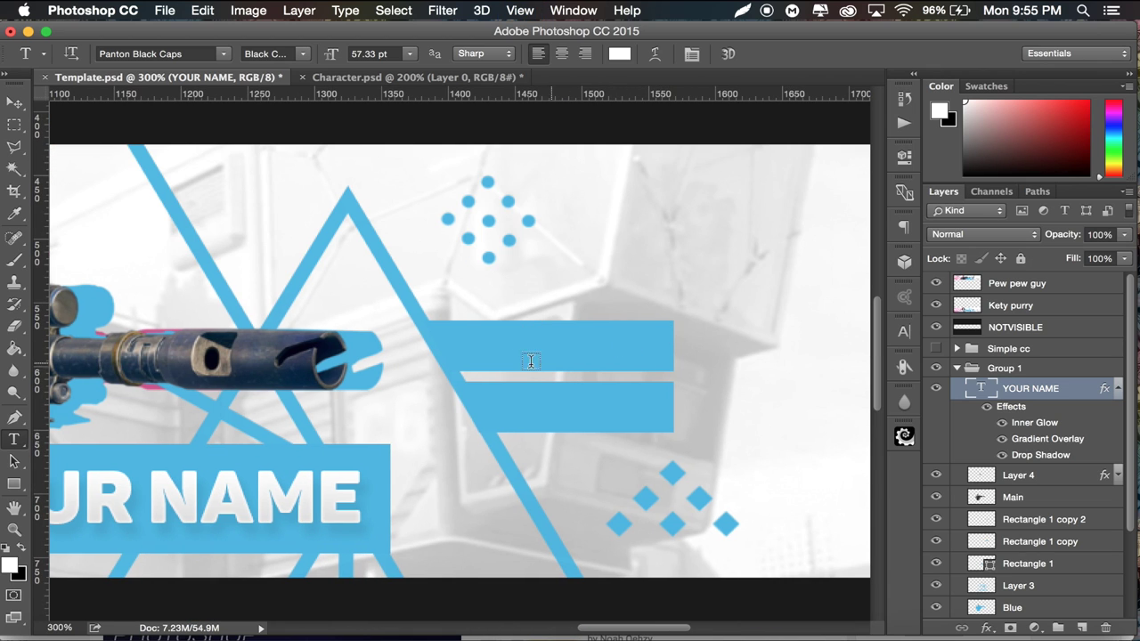
left_click(484, 359)
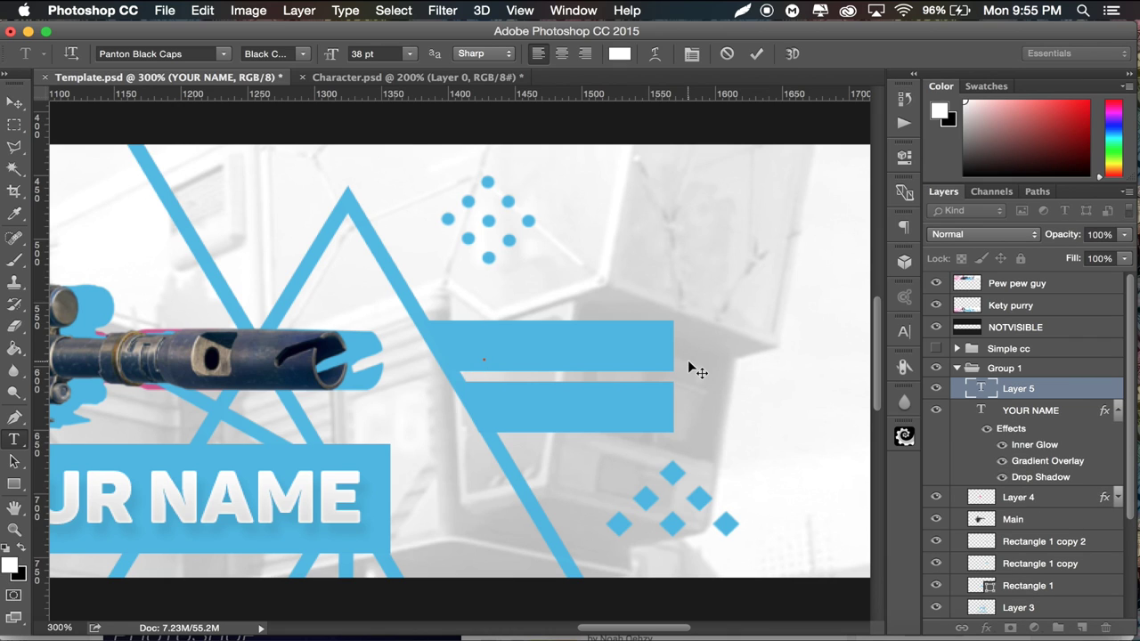
type("SI")
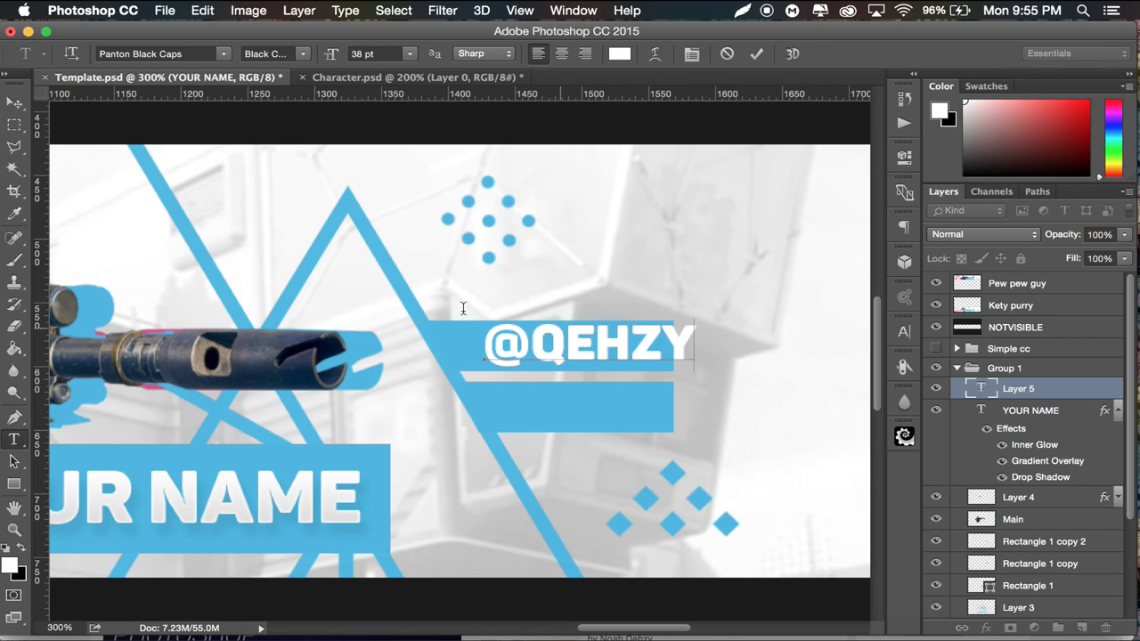
key("super+a")
left_click(19, 103)
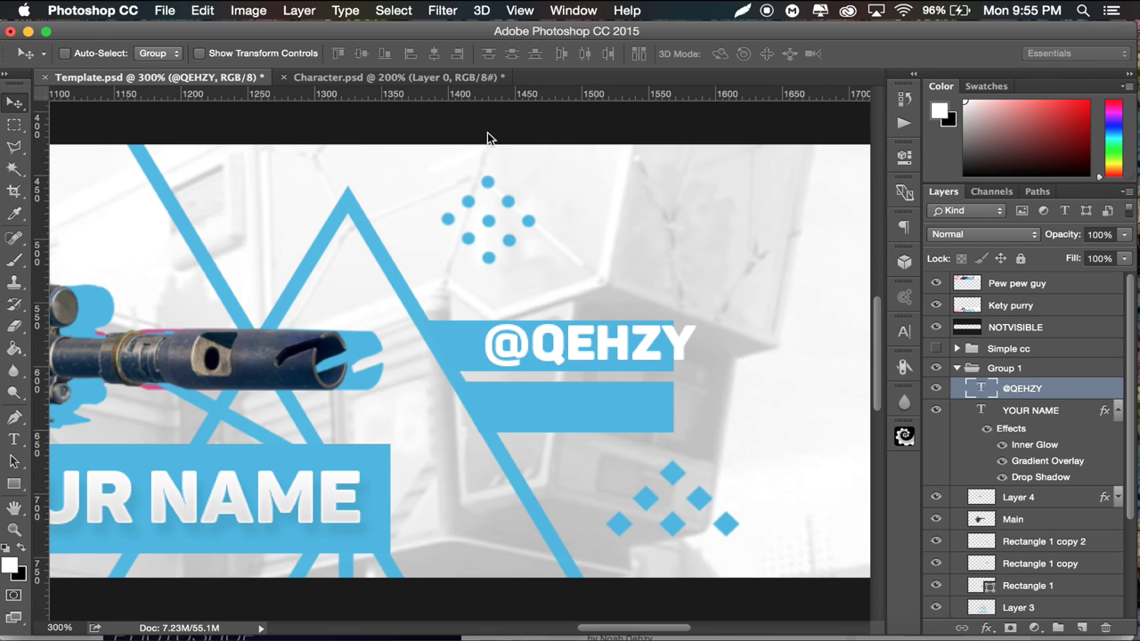
key("super+t")
left_click_drag(697, 319, 652, 331)
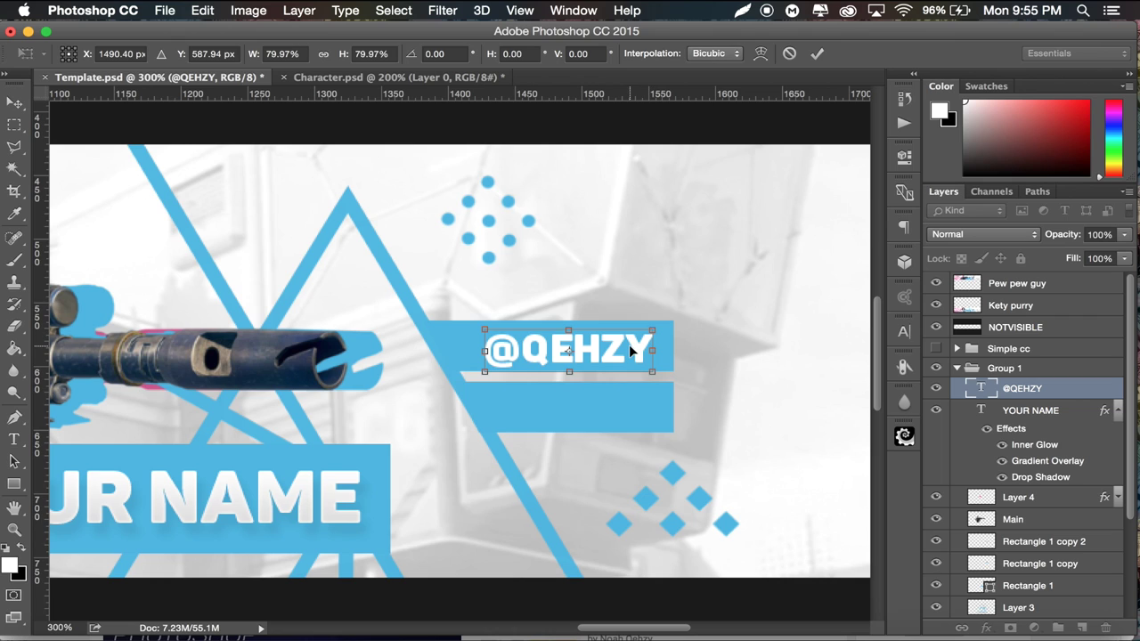
key("Return")
key("Right")
key("Right")
key("Down")
key("super+t")
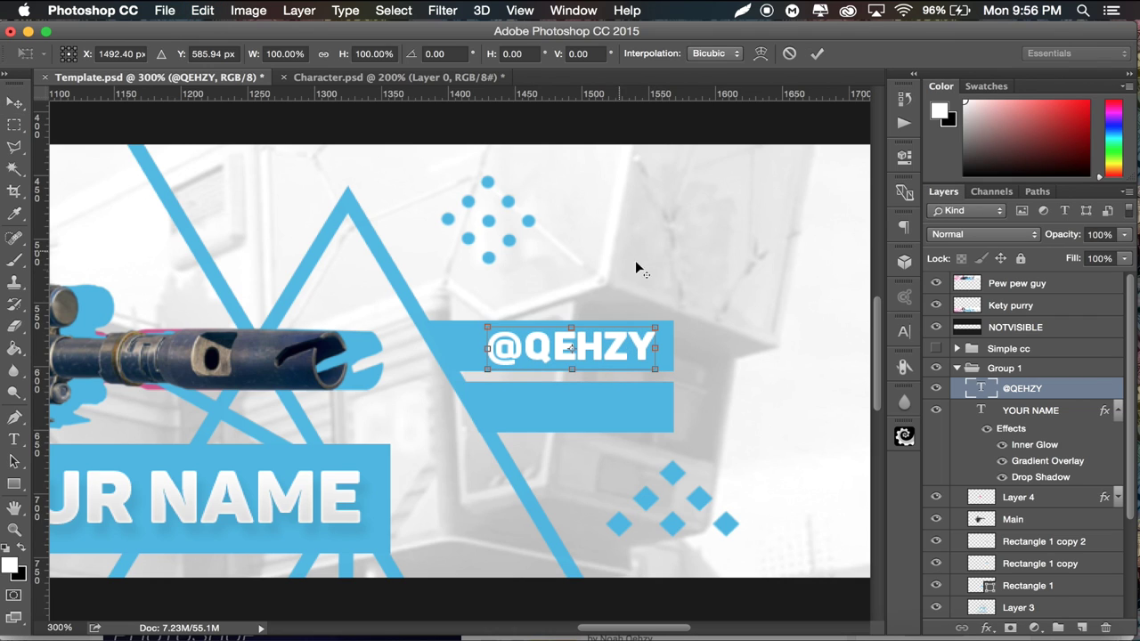
left_click_drag(656, 328, 636, 327)
key("Return")
key("Up")
key("Up")
key("Right")
key("Down")
key("Down")
key("Right")
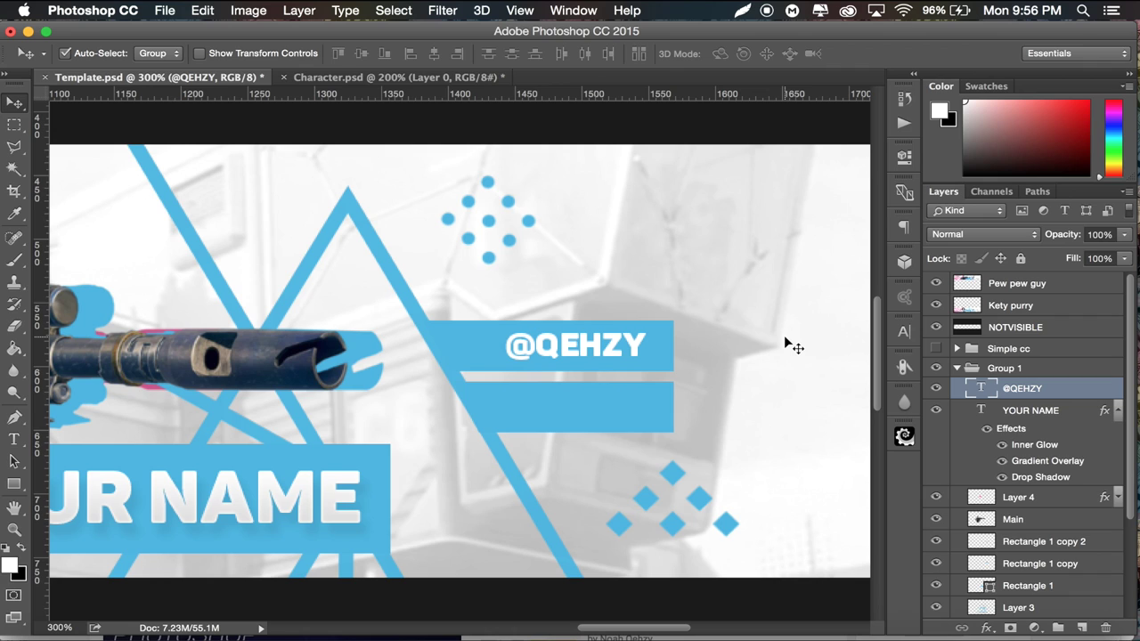
key("super+j")
left_click_drag(613, 359, 616, 420)
key("Up")
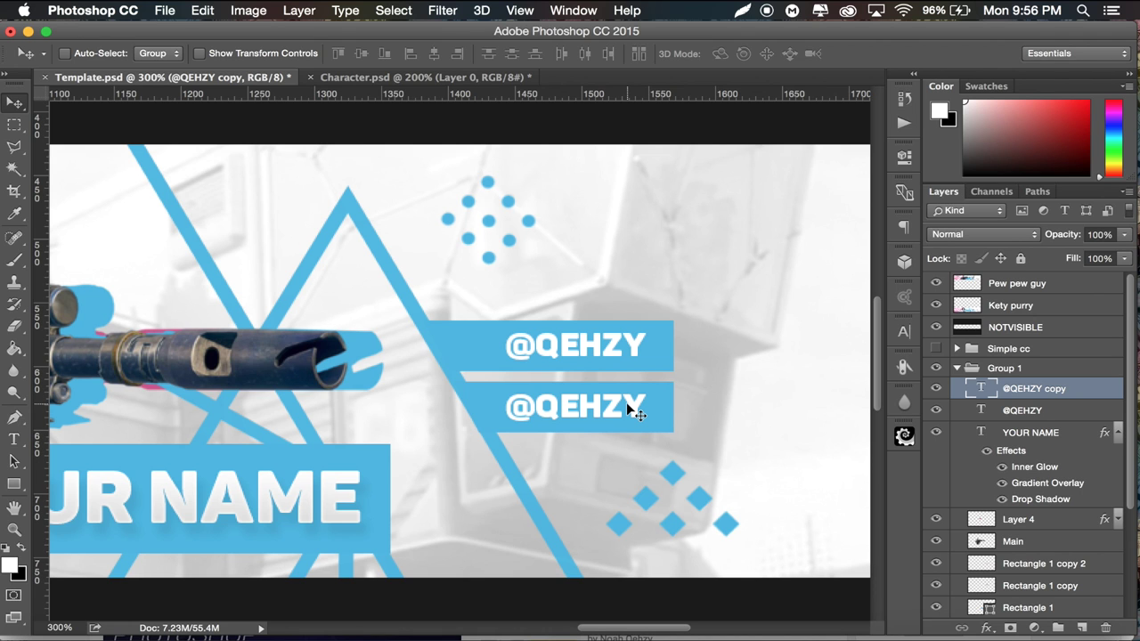
Step: Make the Simple cc group visible to apply its color correction to the middle banner
key("super+plus")
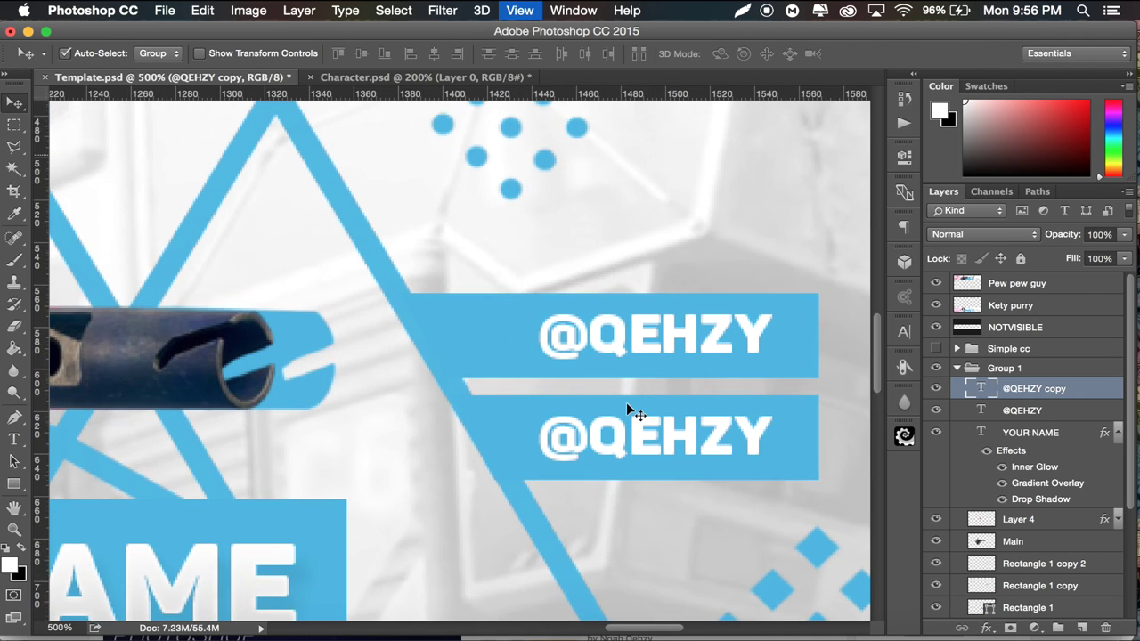
key("super+minus")
key("super+minus")
key("super+minus")
key("super+minus")
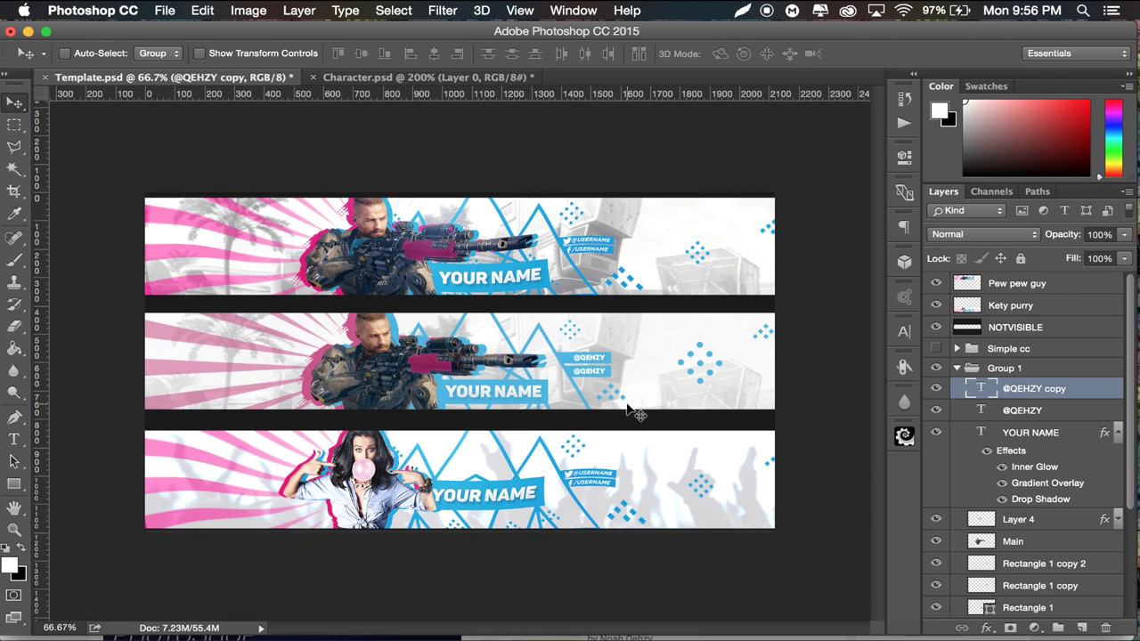
key("super+plus")
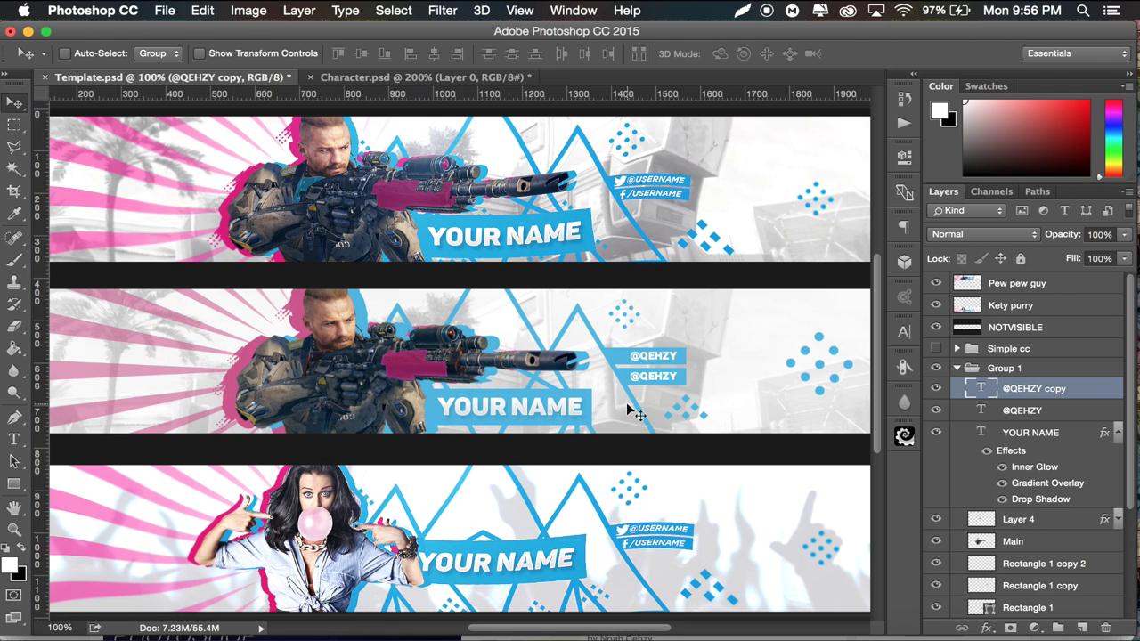
key("super+minus")
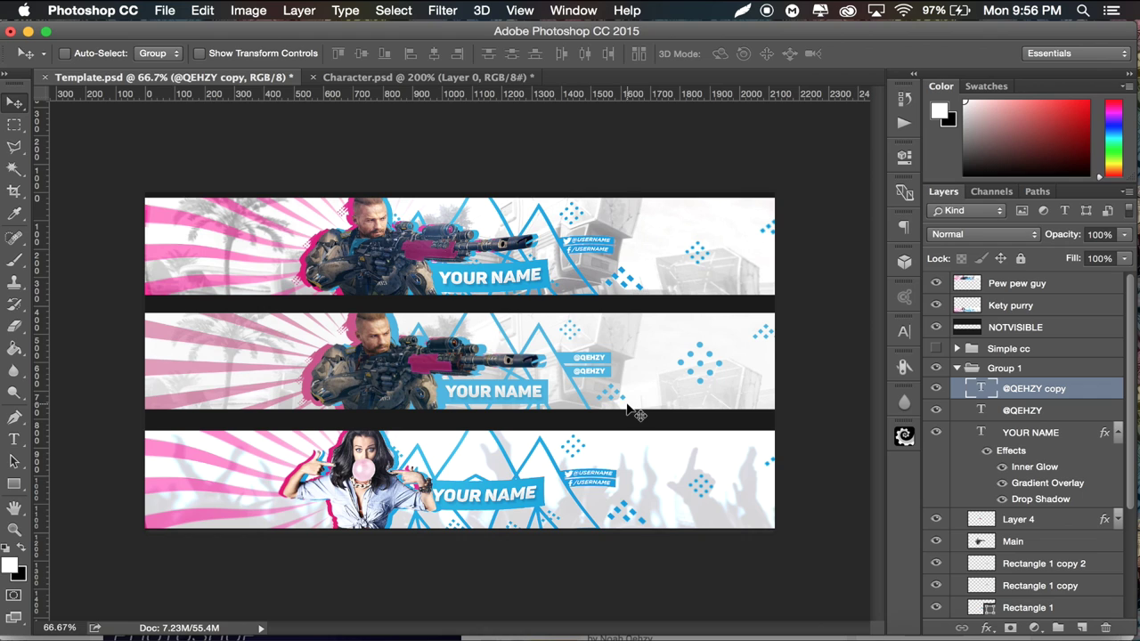
left_click(936, 348)
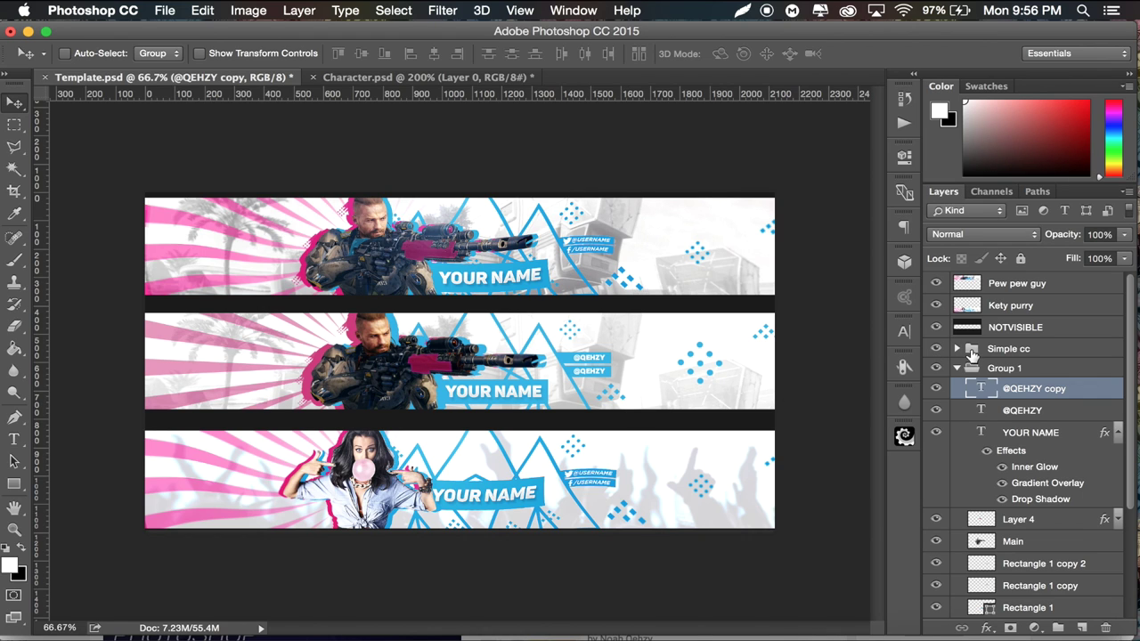
Step: Add an empty layer above the copied username text and set up a soft round brush at 300 px
left_click(1083, 628)
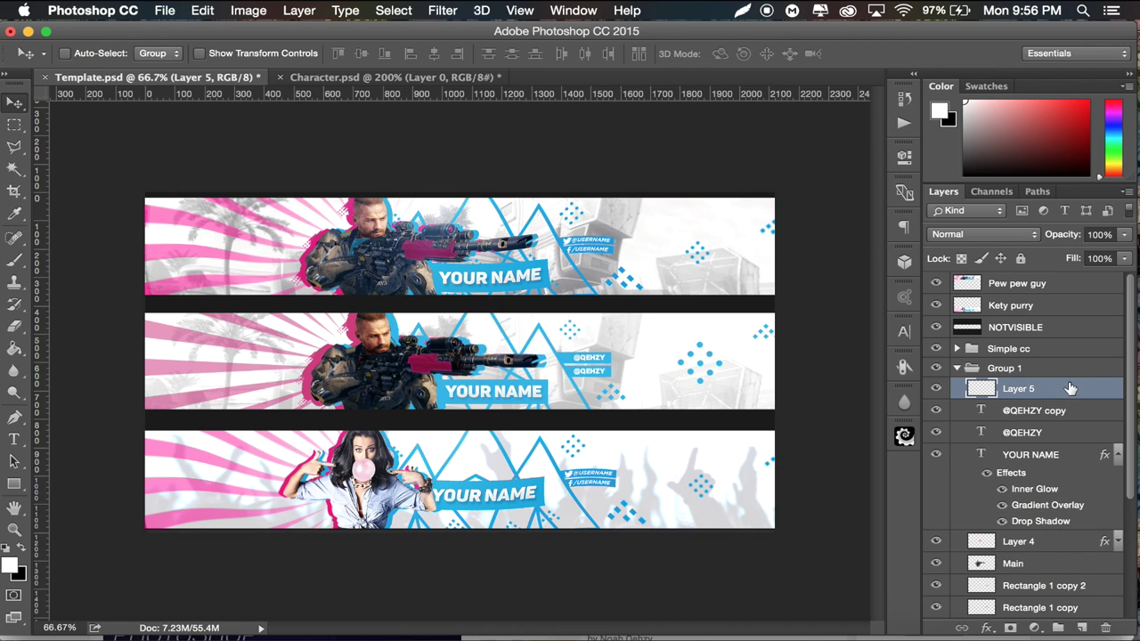
left_click(14, 260)
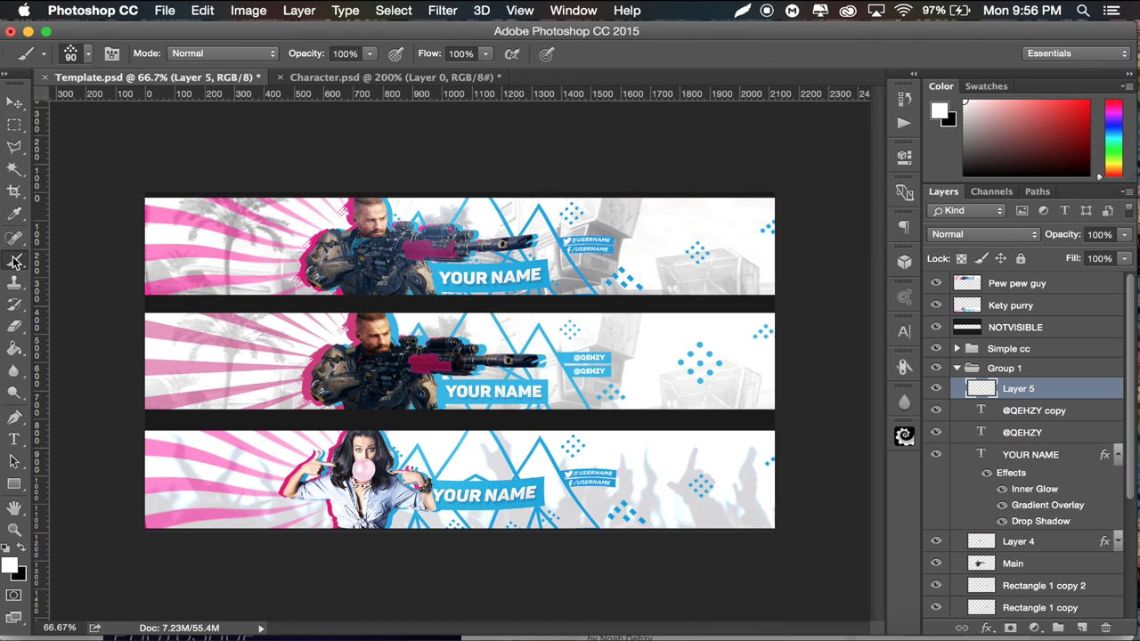
left_click(88, 54)
left_click(162, 237)
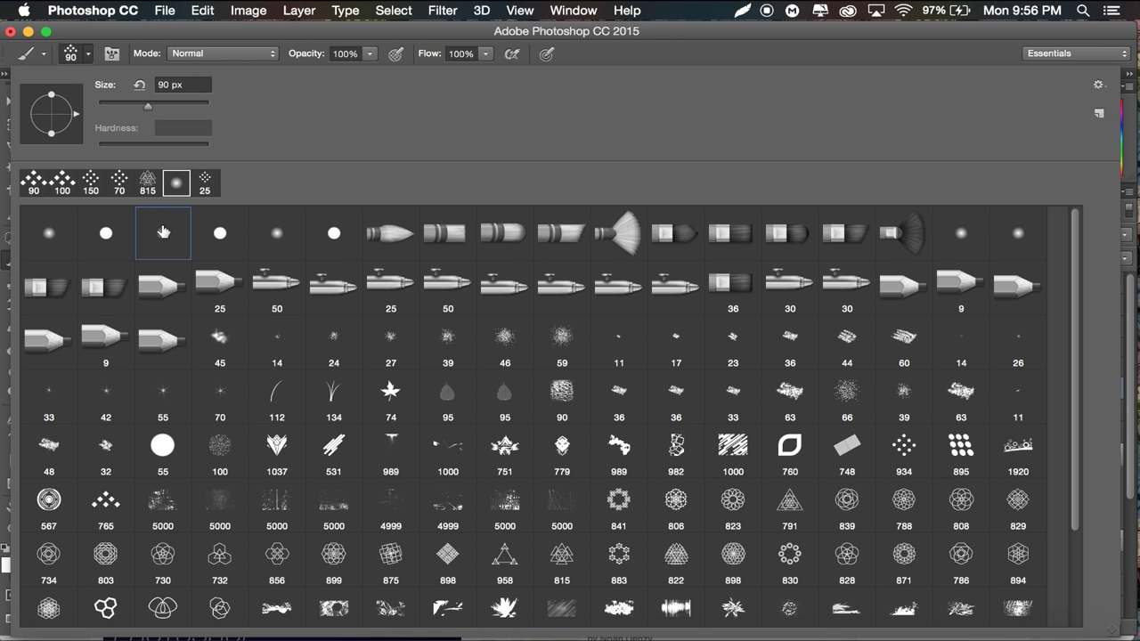
left_click(181, 106)
left_click_drag(184, 108, 206, 107)
left_click(307, 43)
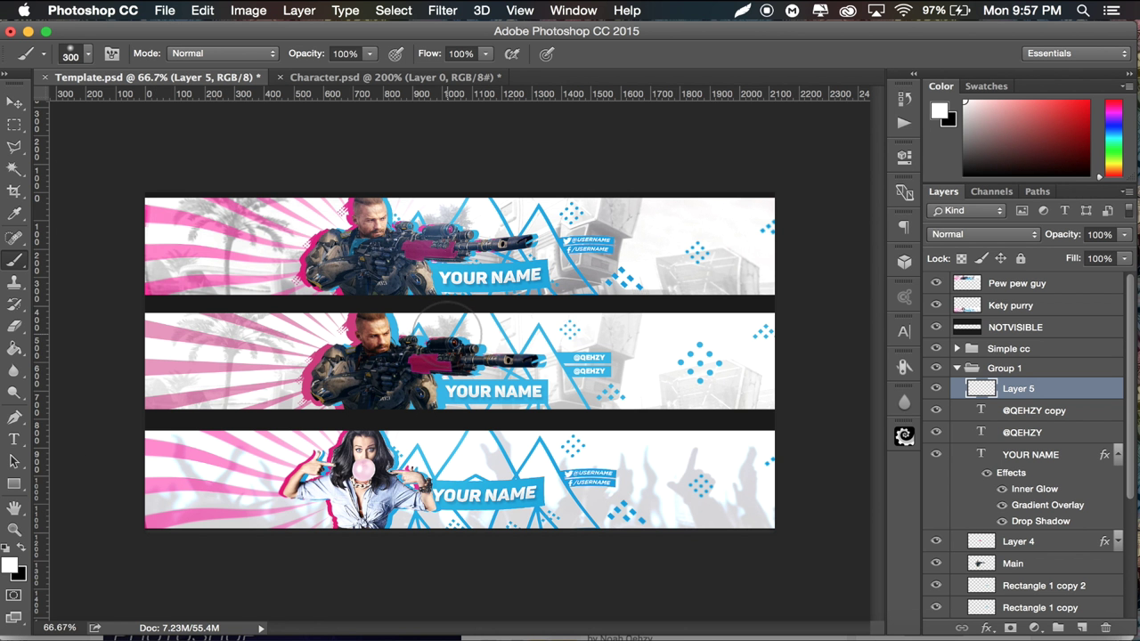
Step: Enlarge the soft brush to 900 px and paint soft white light over the middle banner on the new layer
key("bracketright")
key("bracketright")
key("bracketright")
key("bracketright")
key("bracketright")
key("bracketright")
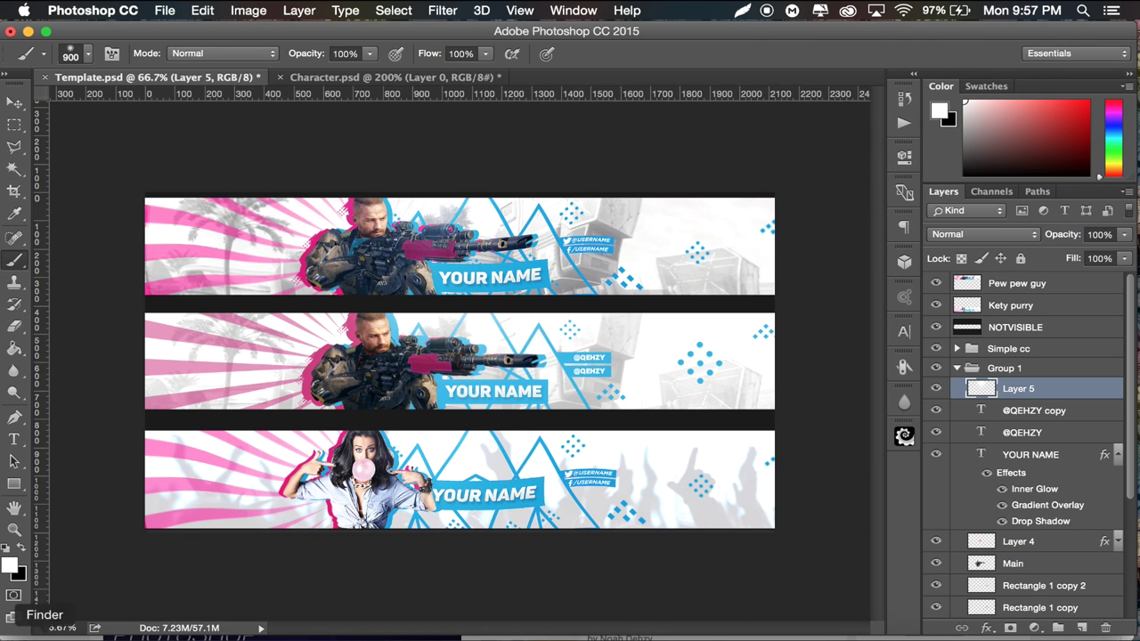
Step: Open NsanePack.psd from the My Packs folder under Documents > Graphic Design
left_click(7, 615)
left_click(436, 240)
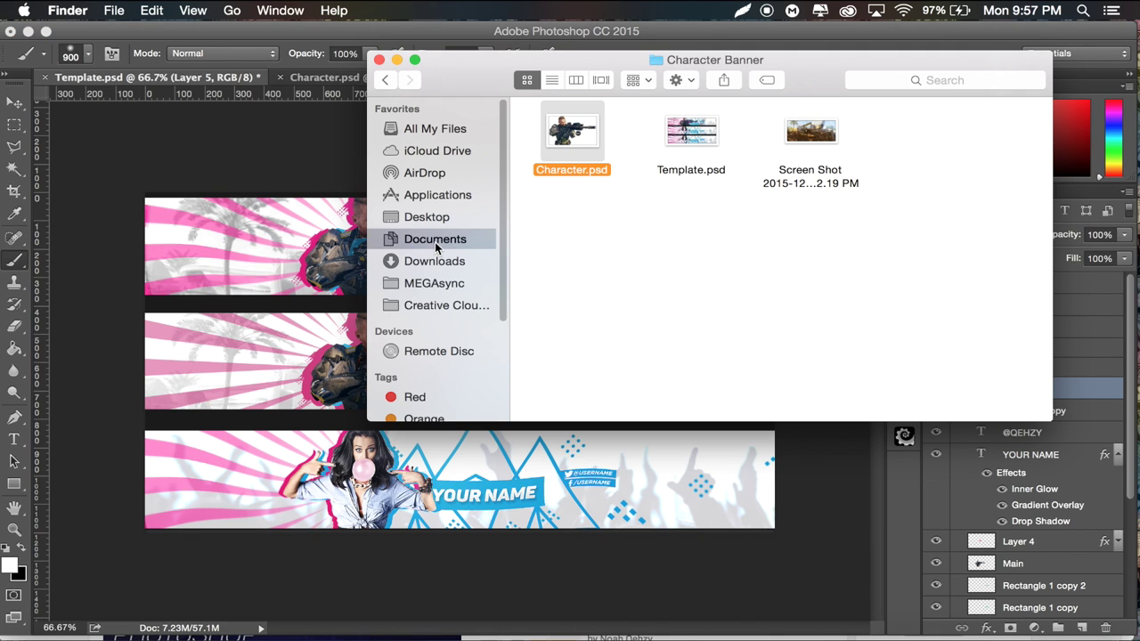
left_click(574, 142)
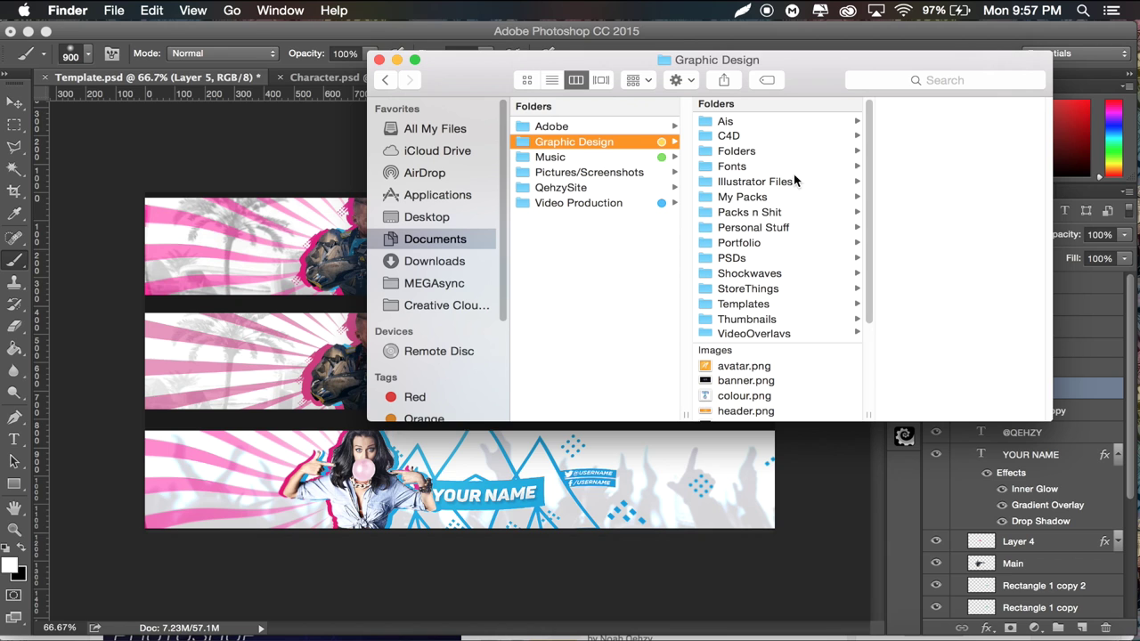
left_click(746, 196)
left_click_drag(921, 363, 699, 361)
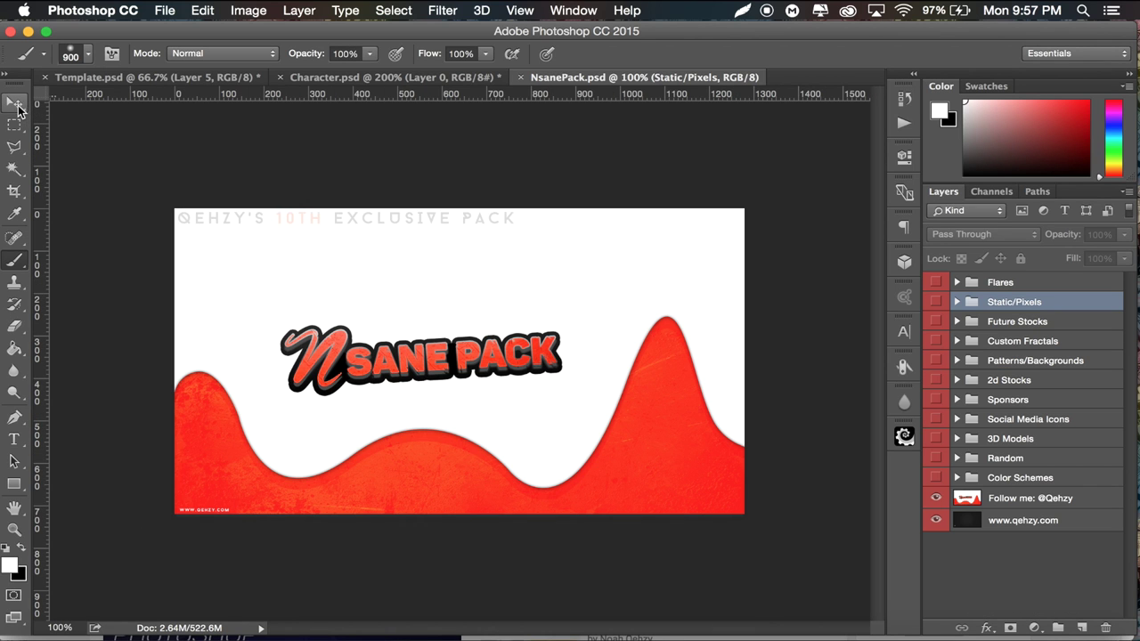
Step: Expand and show the Flares group in NsanePack.psd, and hide the pack's cover image so the flare can be seen
left_click(20, 104)
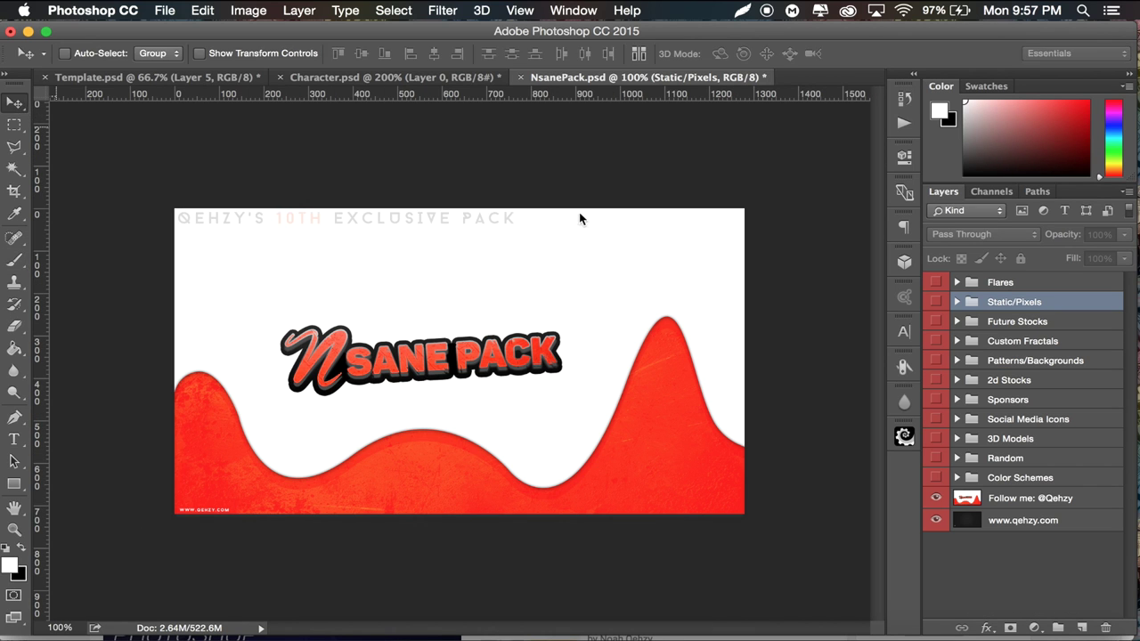
left_click(957, 282)
left_click(935, 282)
left_click(936, 325)
left_click(935, 325)
scroll(944, 356, "down", 5)
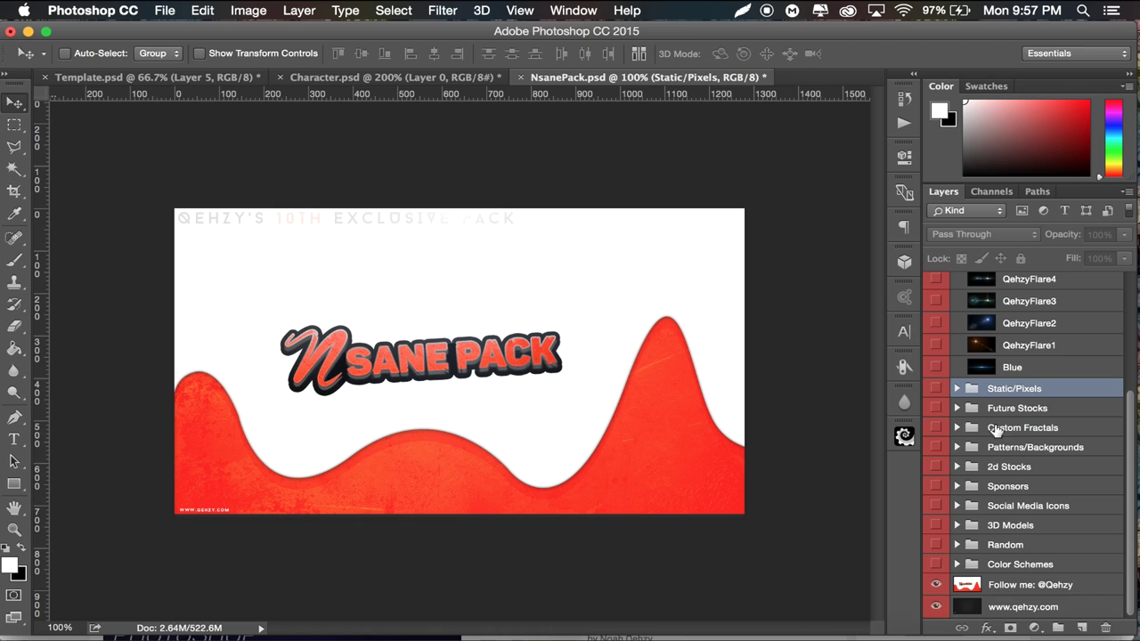
left_click(936, 585)
scroll(937, 356, "up", 5)
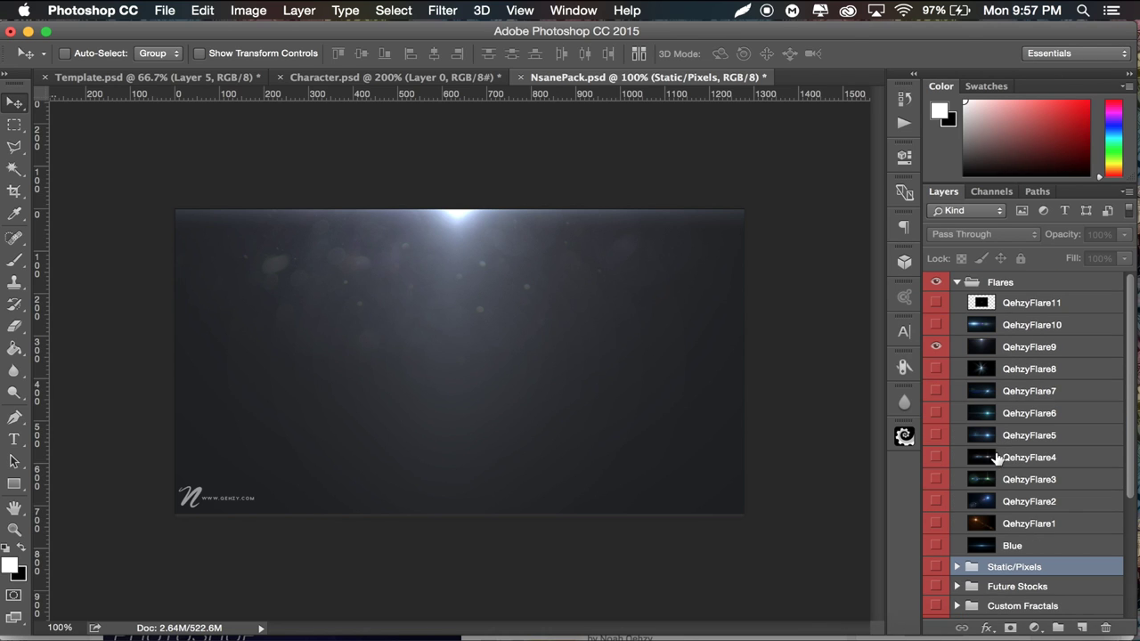
Step: Copy the QehzyFlare9 layer into Template.psd and position the flare over the middle banner
left_click(936, 345)
left_click(1033, 352)
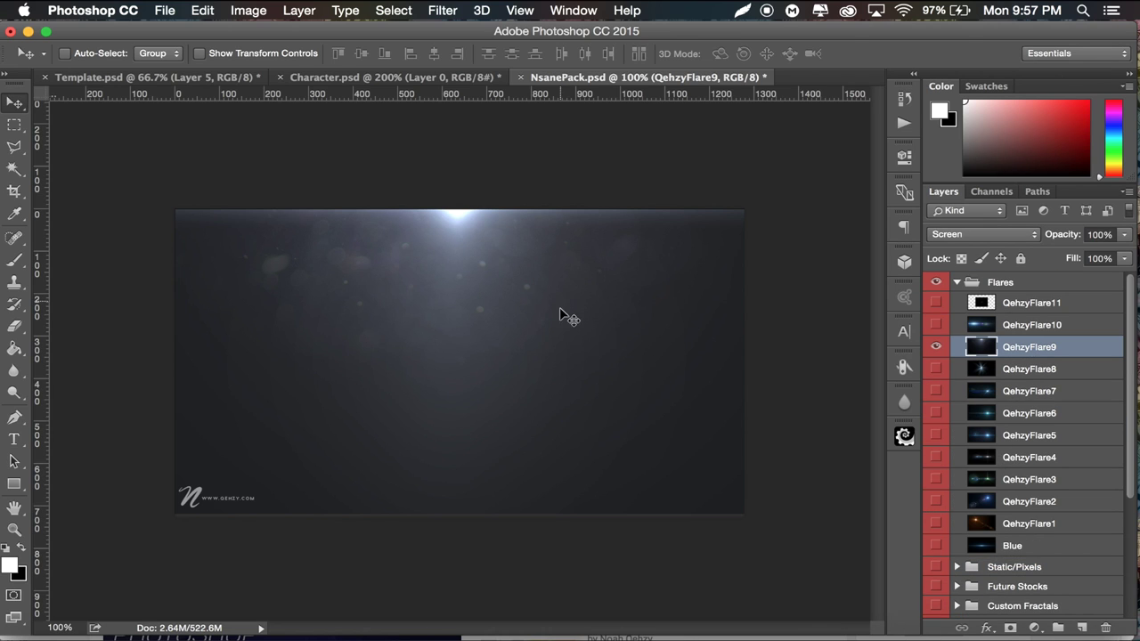
key("BackSpace")
left_click(128, 78)
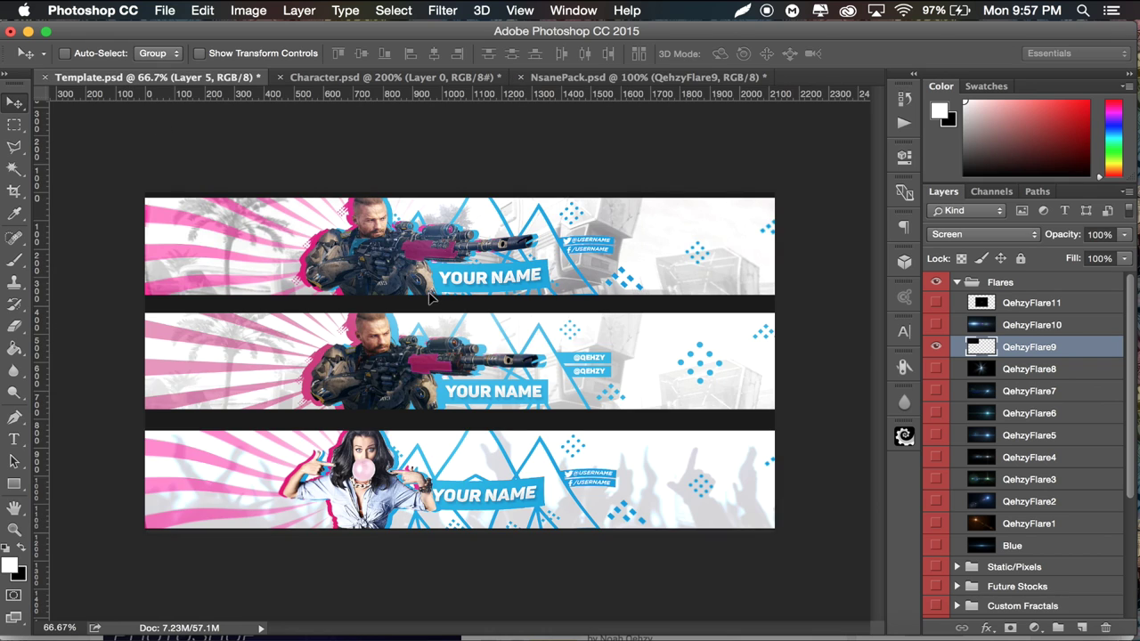
left_click_drag(431, 311, 479, 326)
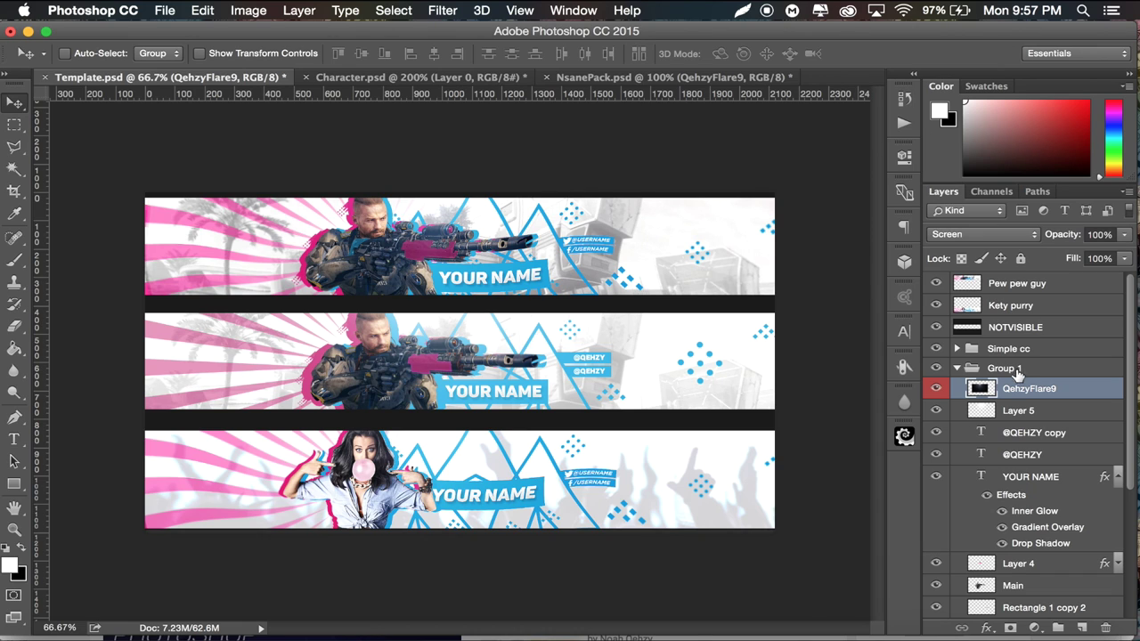
Step: Collapse Group 1 and rename it as Banner
left_click(955, 369)
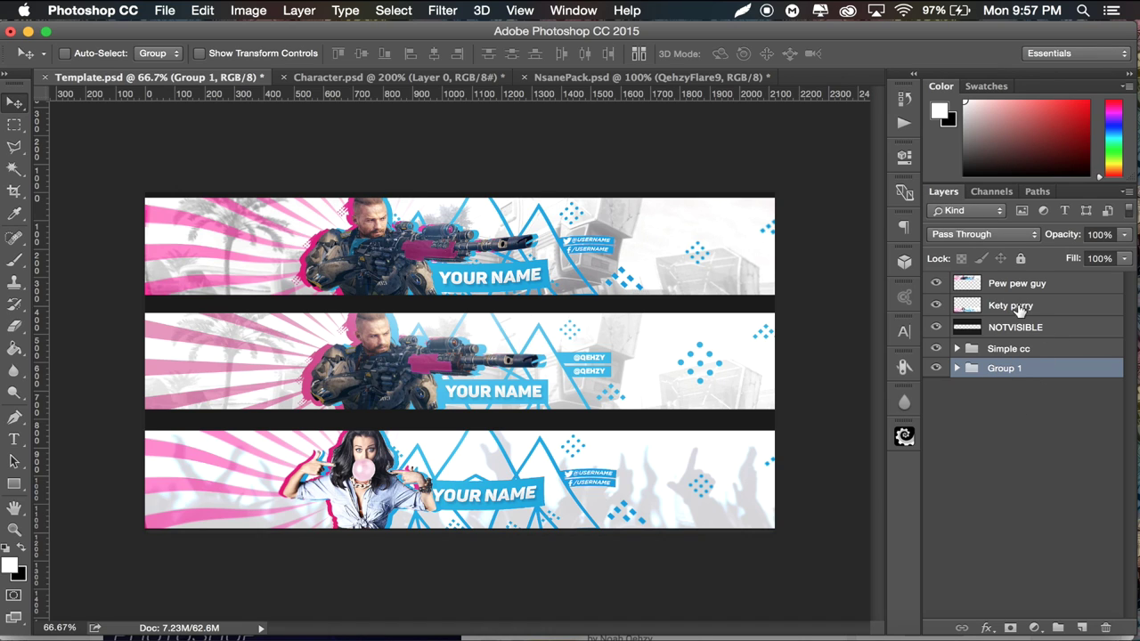
double_click(1010, 369)
type("Banner")
key("Return")
Step: Create two flattened copies of the Banner group on separate layers above it
key("super+j")
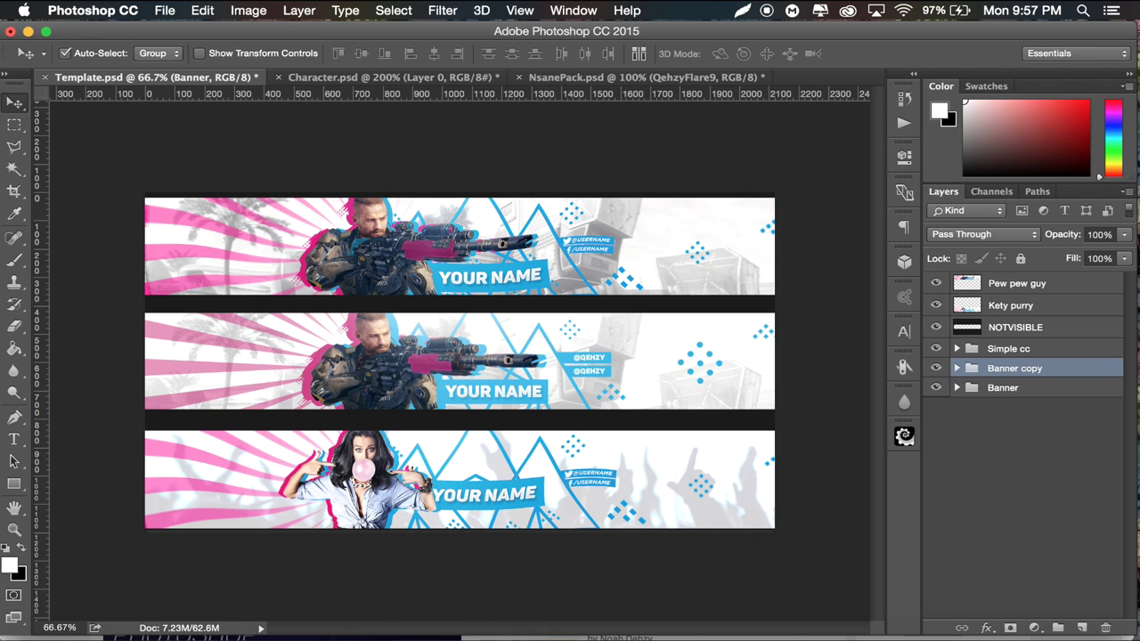
key("super+e")
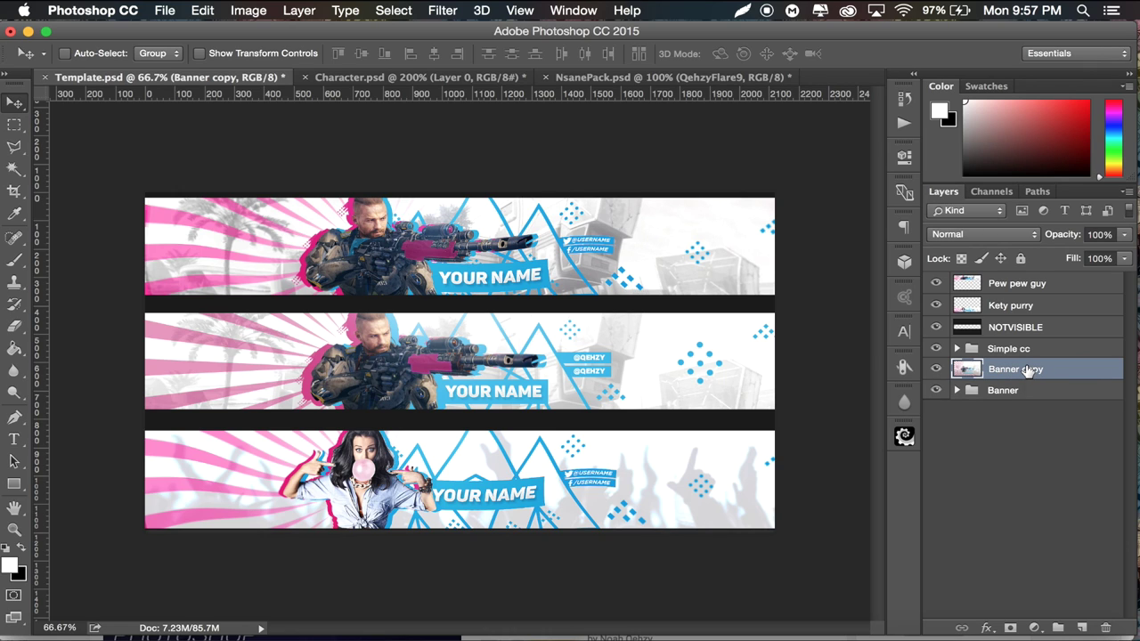
key("super+j")
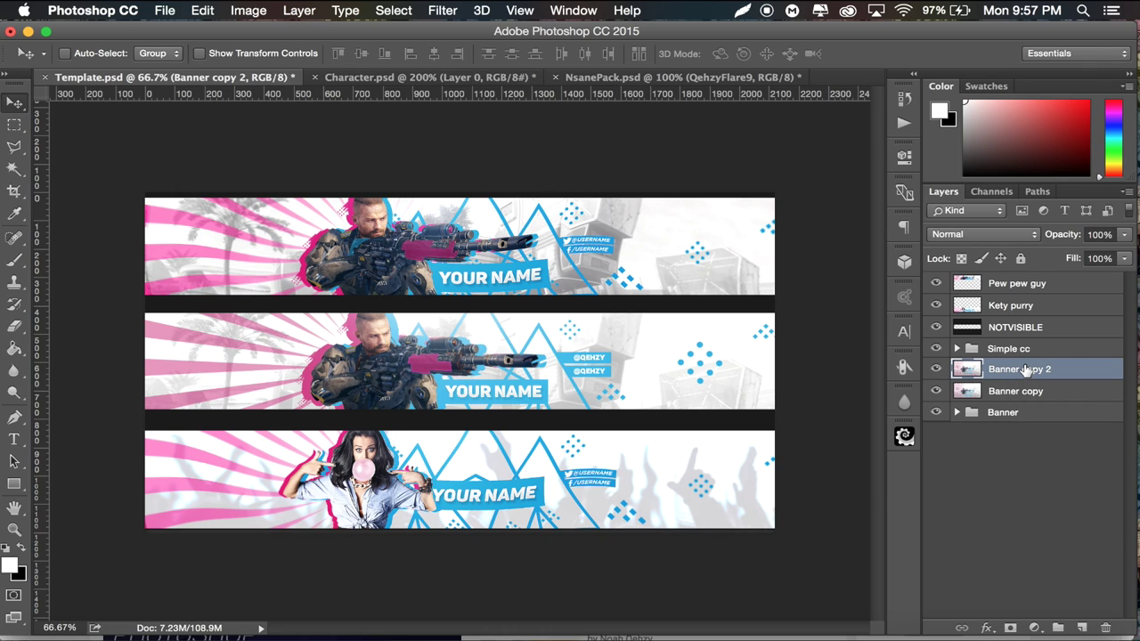
Step: Try a Wave distortion on the upper flattened banner copy with a maximum wavelength of 999
left_click(448, 10)
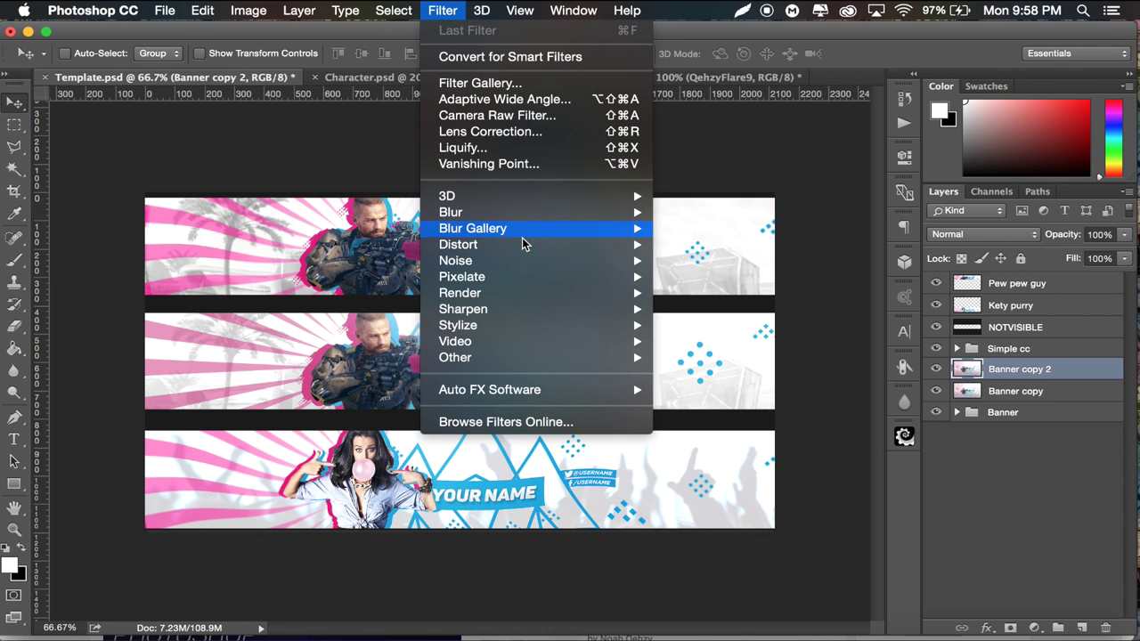
mouse_move(526, 247)
left_click(705, 357)
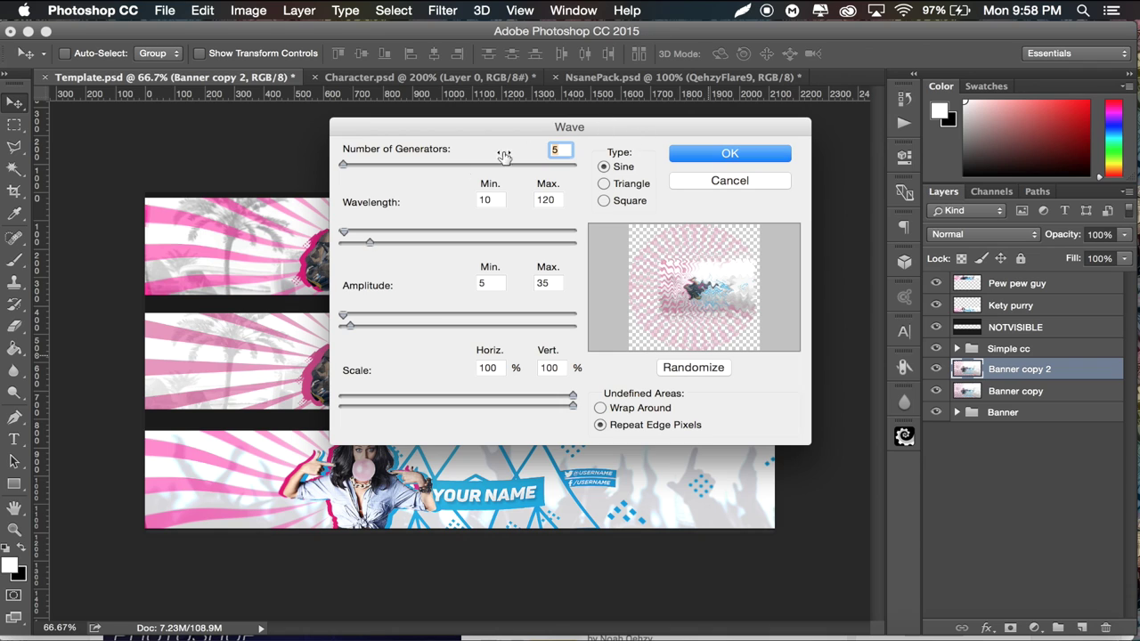
left_click_drag(365, 239, 570, 238)
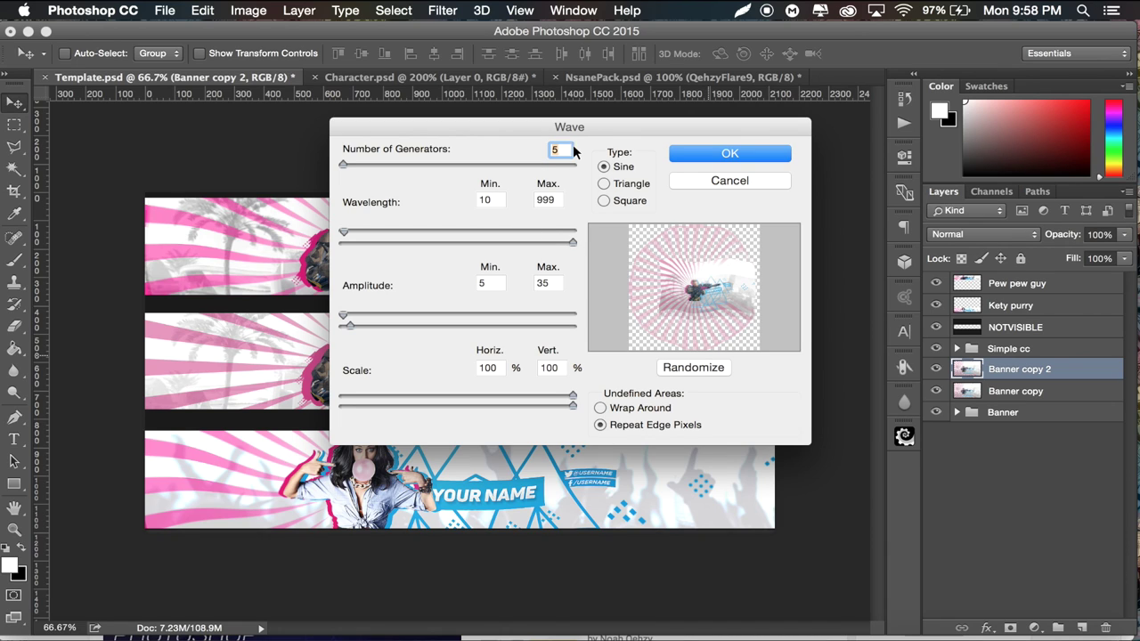
key("Down")
key("Up")
left_click(503, 200)
left_click(758, 154)
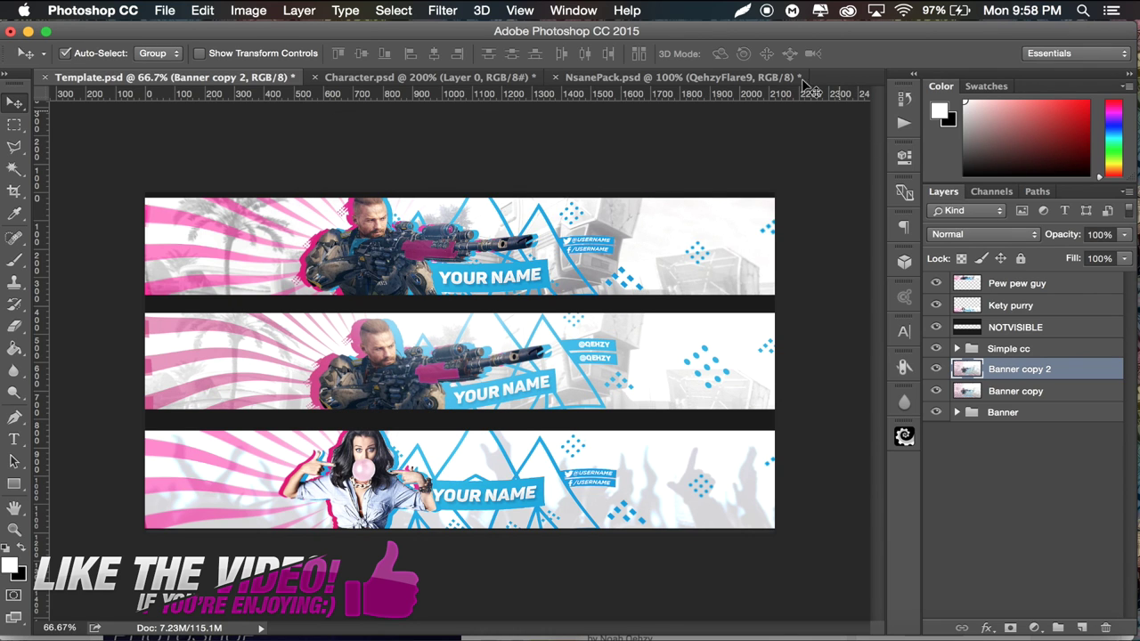
key("super+z")
Step: Apply a subtler Wave distortion to the upper banner copy with amplitude from 1 to 17
left_click(448, 8)
mouse_move(619, 248)
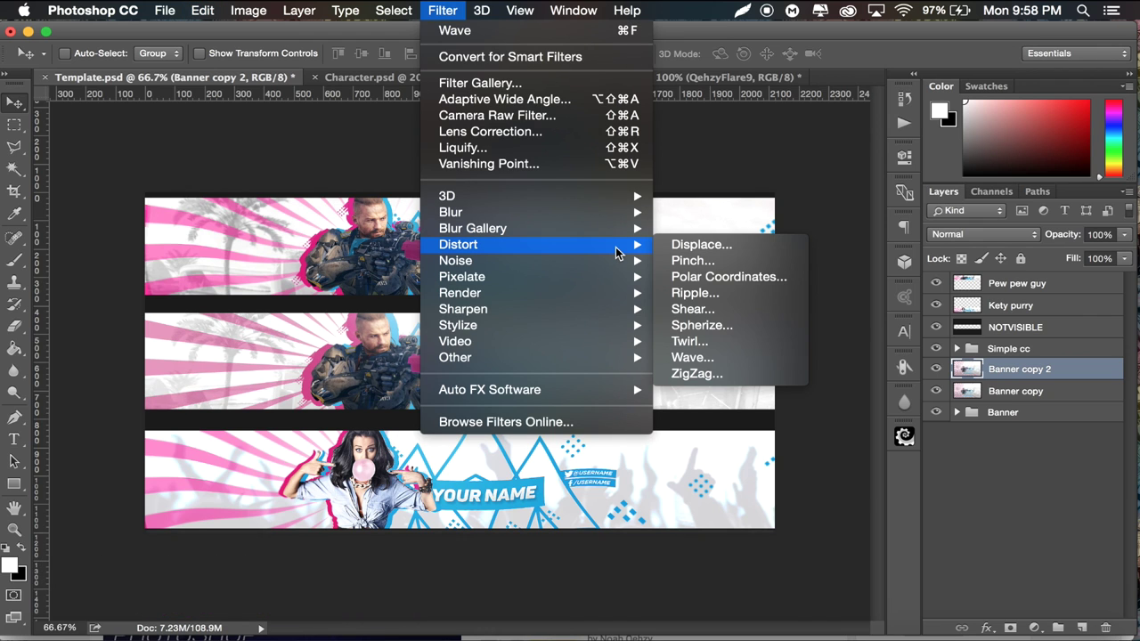
left_click(709, 361)
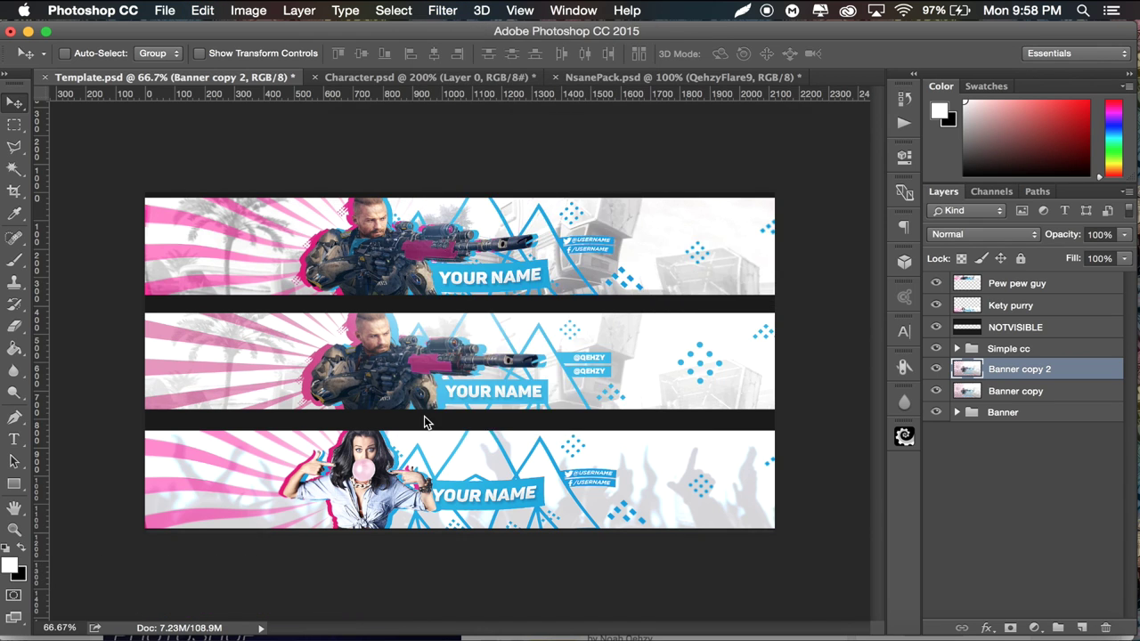
left_click_drag(352, 326, 342, 327)
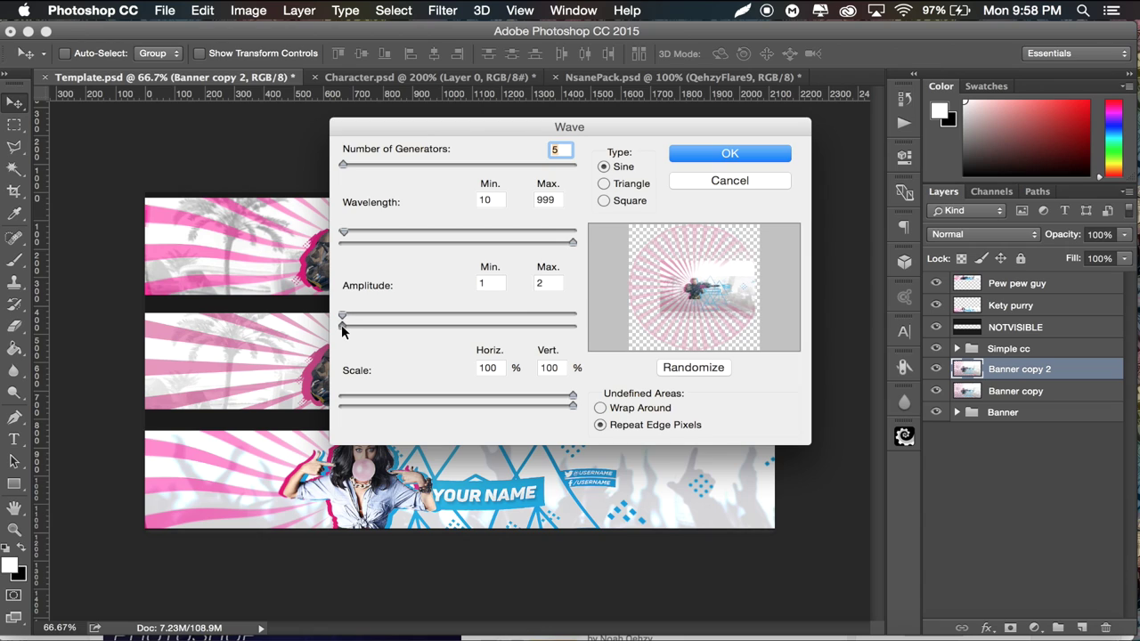
left_click_drag(342, 329, 346, 329)
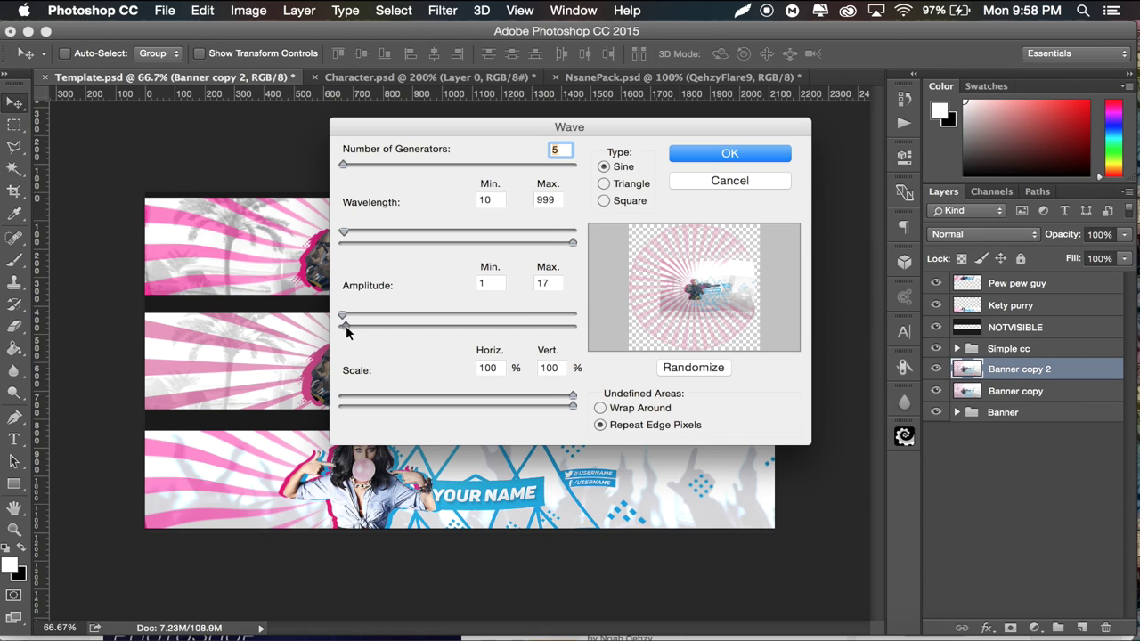
left_click(717, 155)
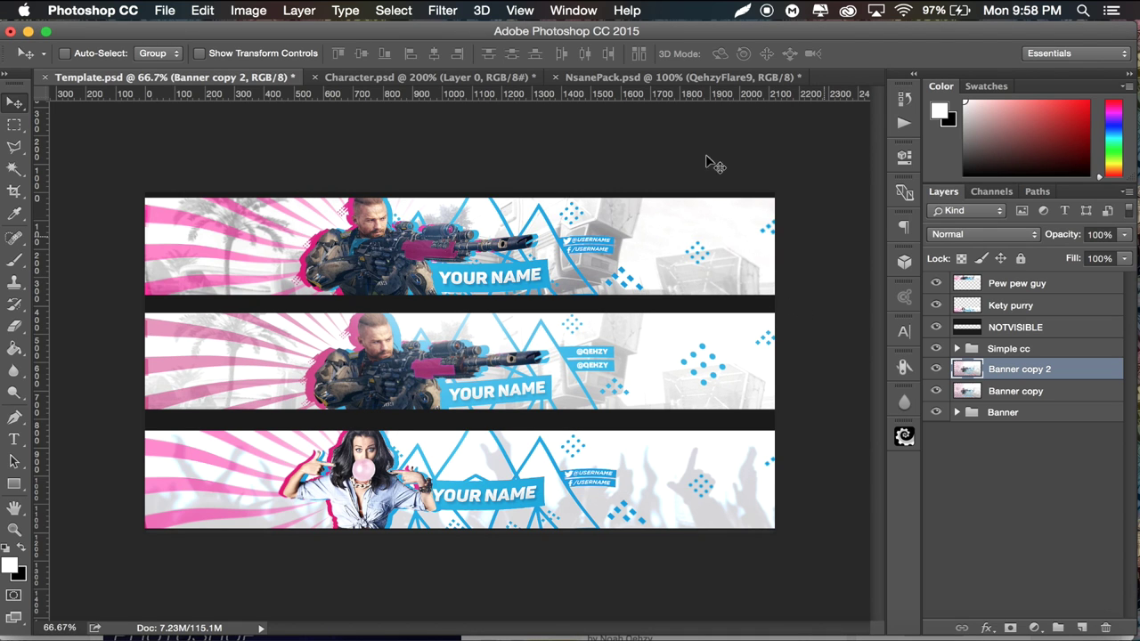
Step: Try applying the Wave filter a second time to the upper banner copy with the same settings
left_click(451, 10)
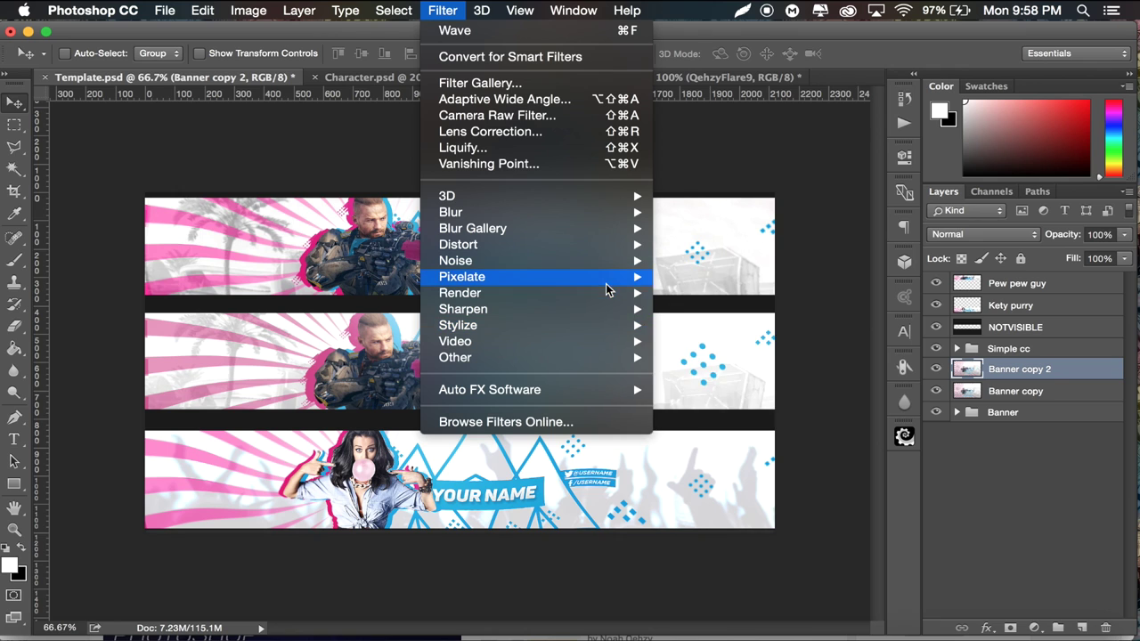
mouse_move(623, 244)
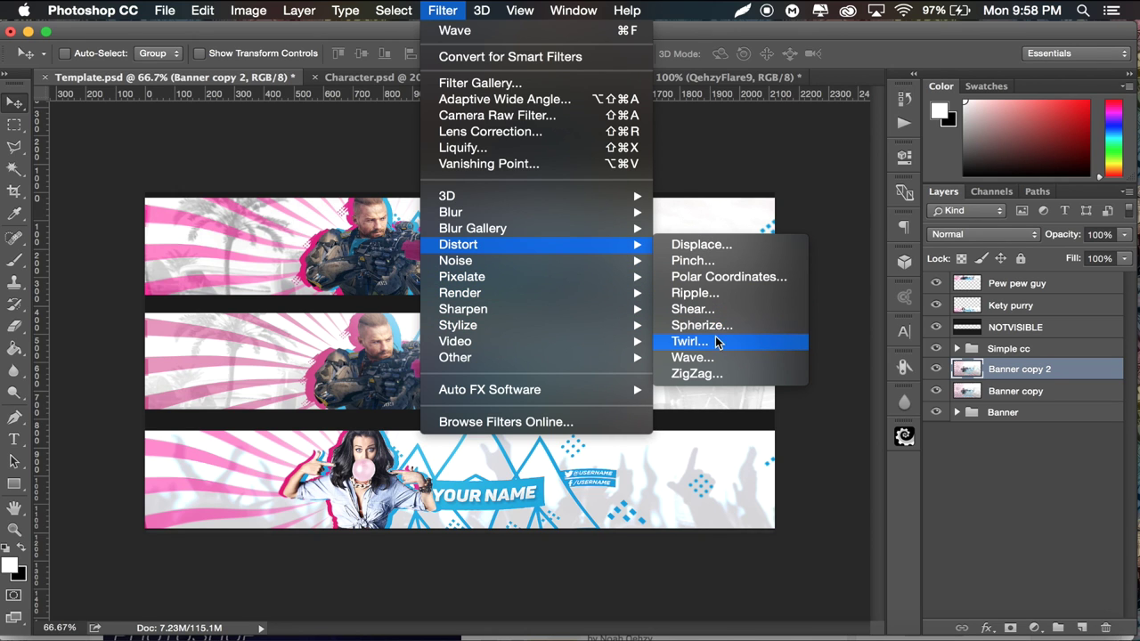
left_click(692, 357)
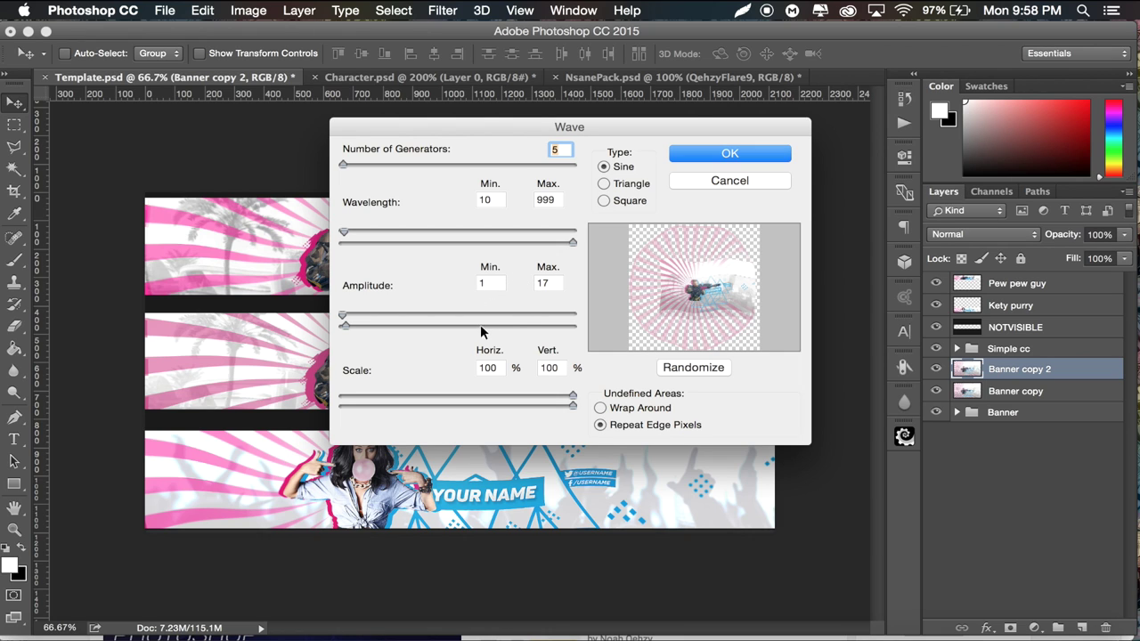
left_click(742, 154)
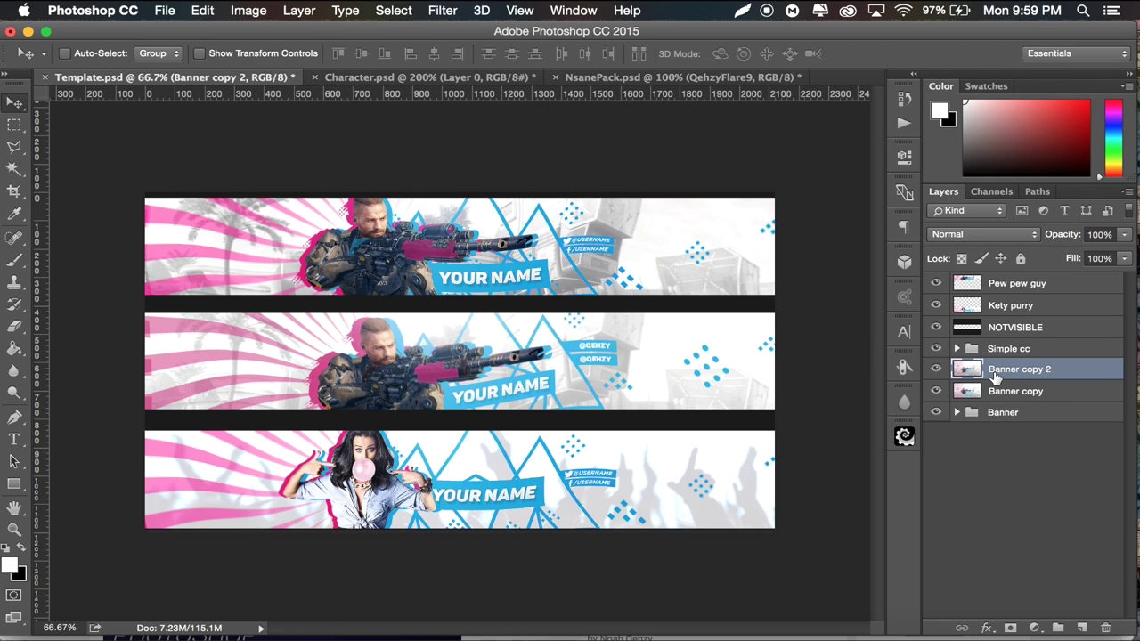
Step: Merge the two flattened banner copies into one layer and duplicate the merged layer
left_click(1031, 392, "shift")
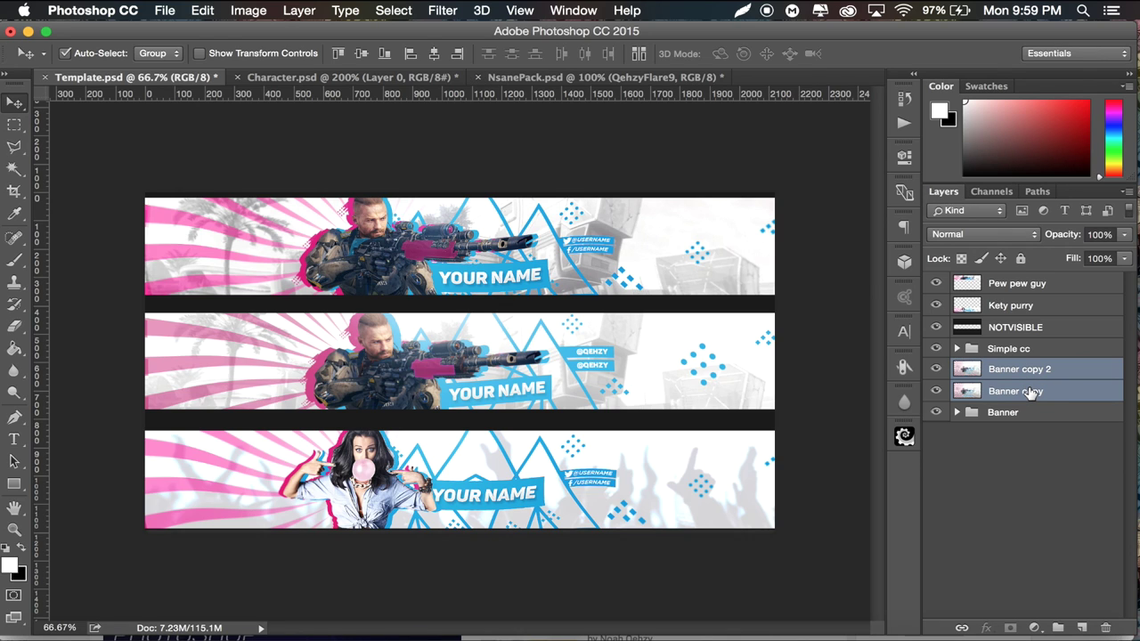
key("super+e")
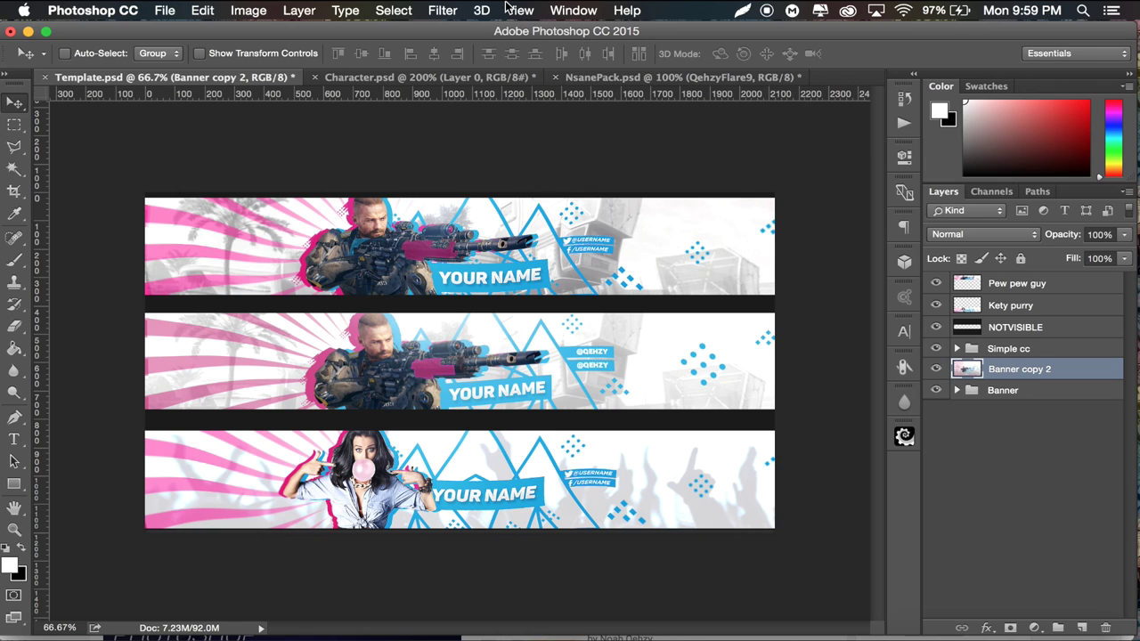
key("super+j")
Step: Apply the Sharpen More filter to the duplicated banner layer
left_click(443, 10)
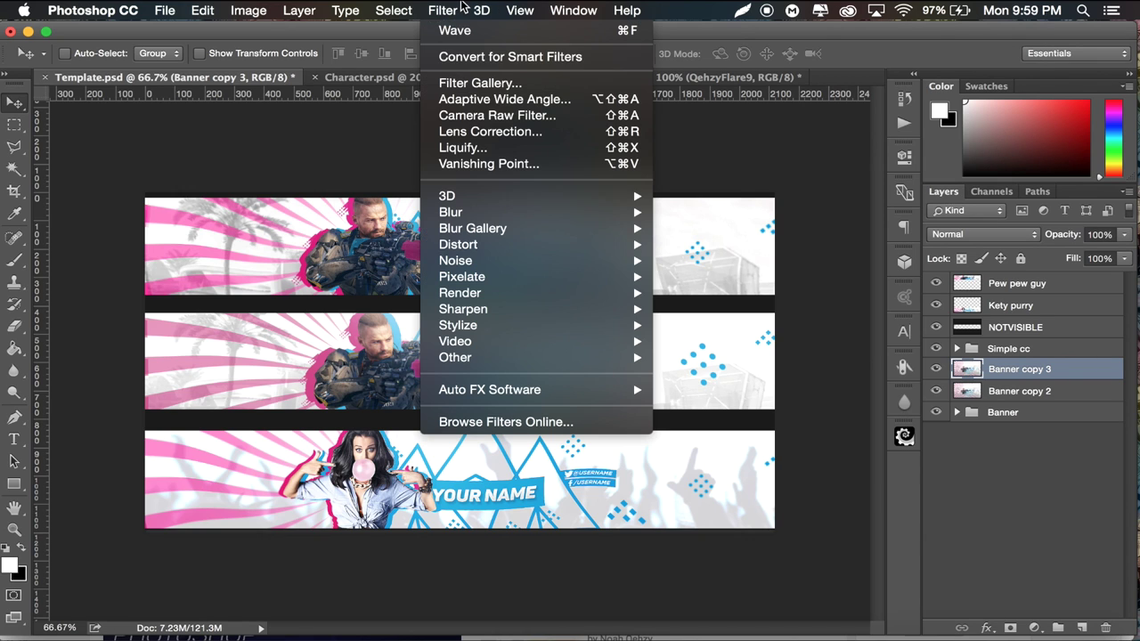
mouse_move(605, 314)
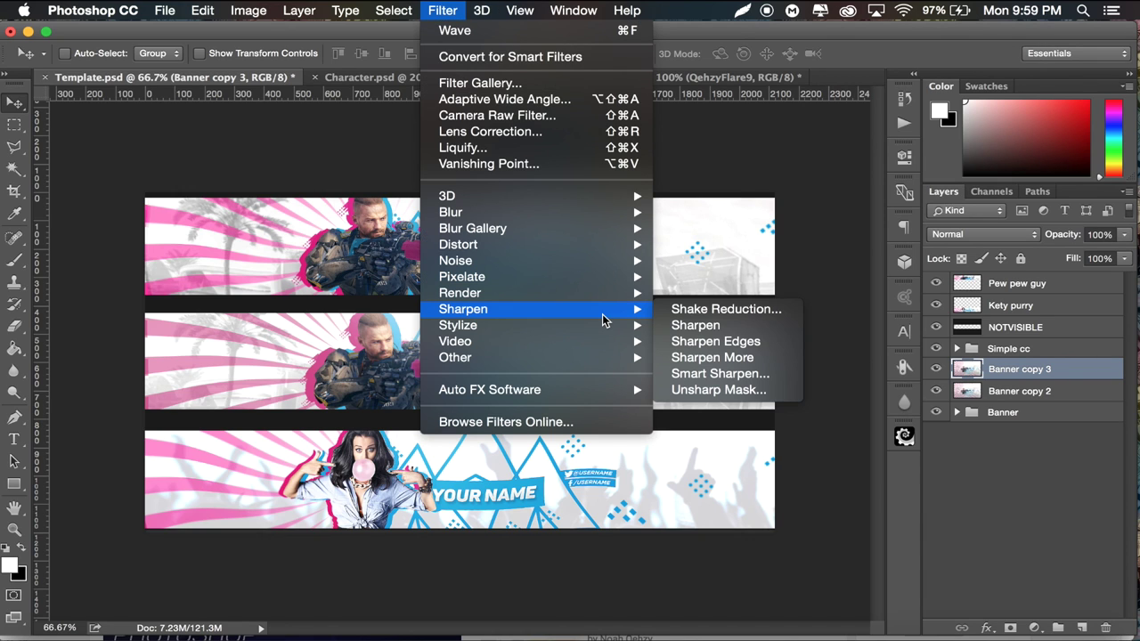
left_click(742, 357)
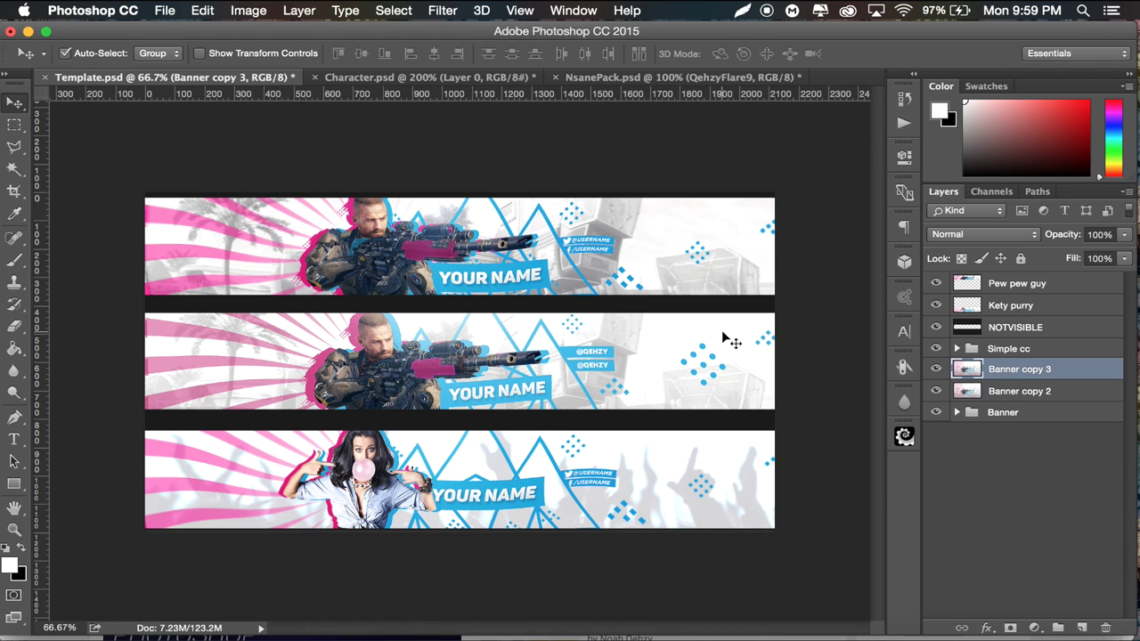
key("super+minus")
key("super+equal")
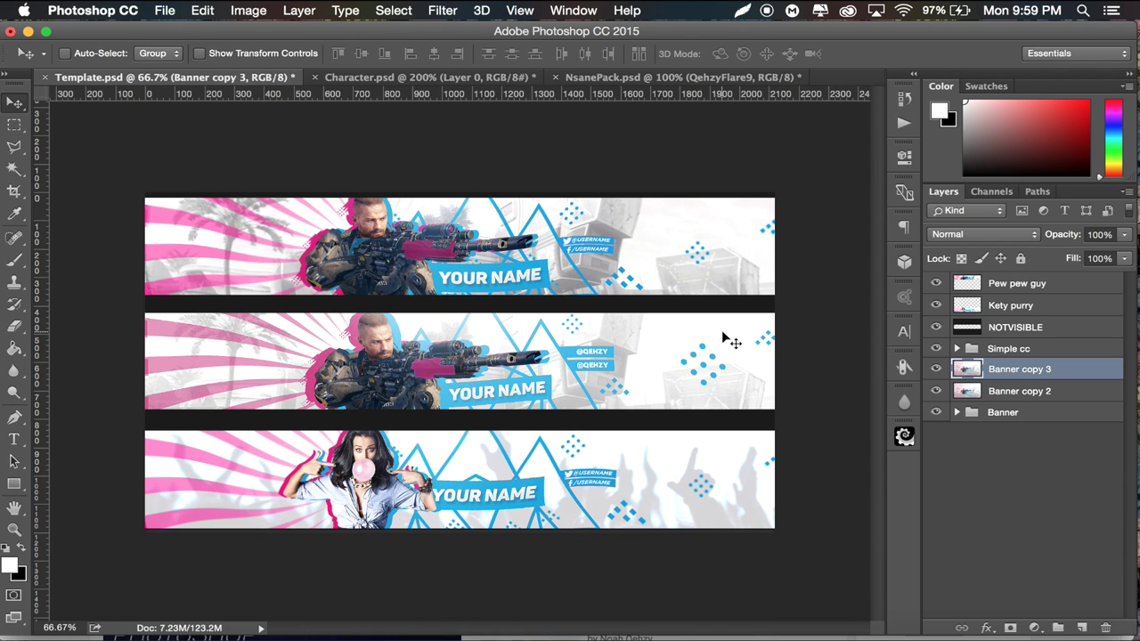